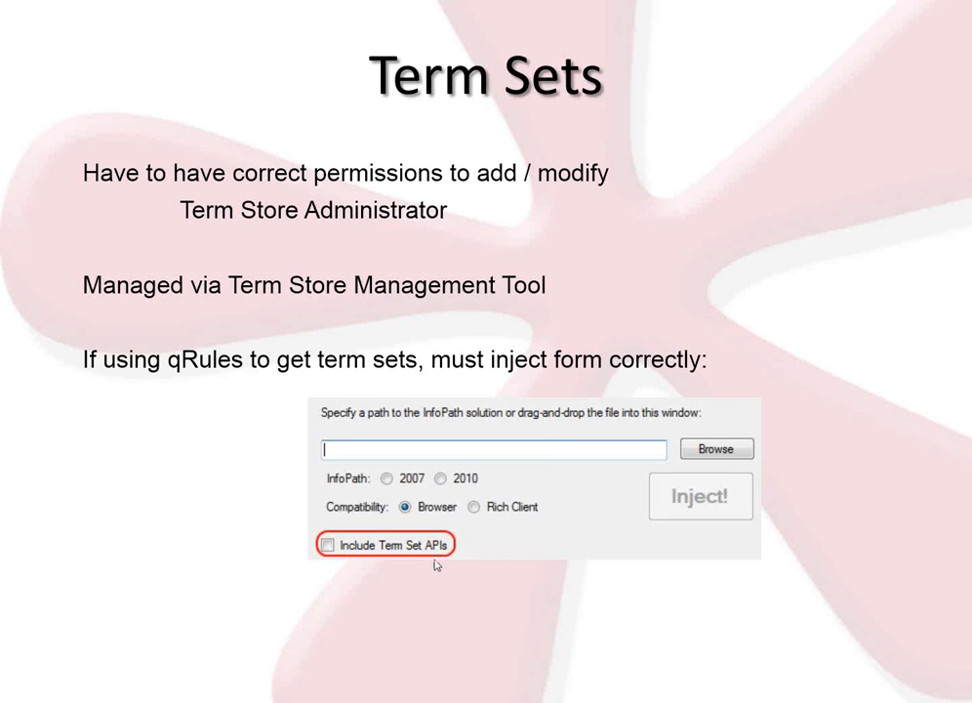
Show the qRules & Termsets slide and place the SharePoint library browser window over it.
left_click(239, 697)
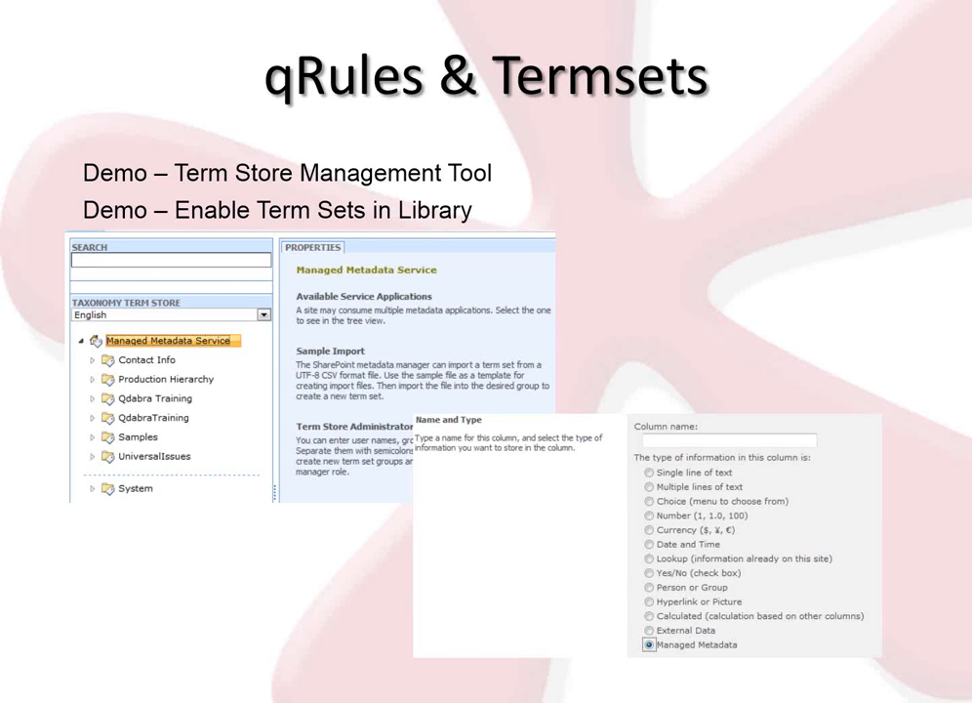
left_click_drag(967, 5, 387, 64)
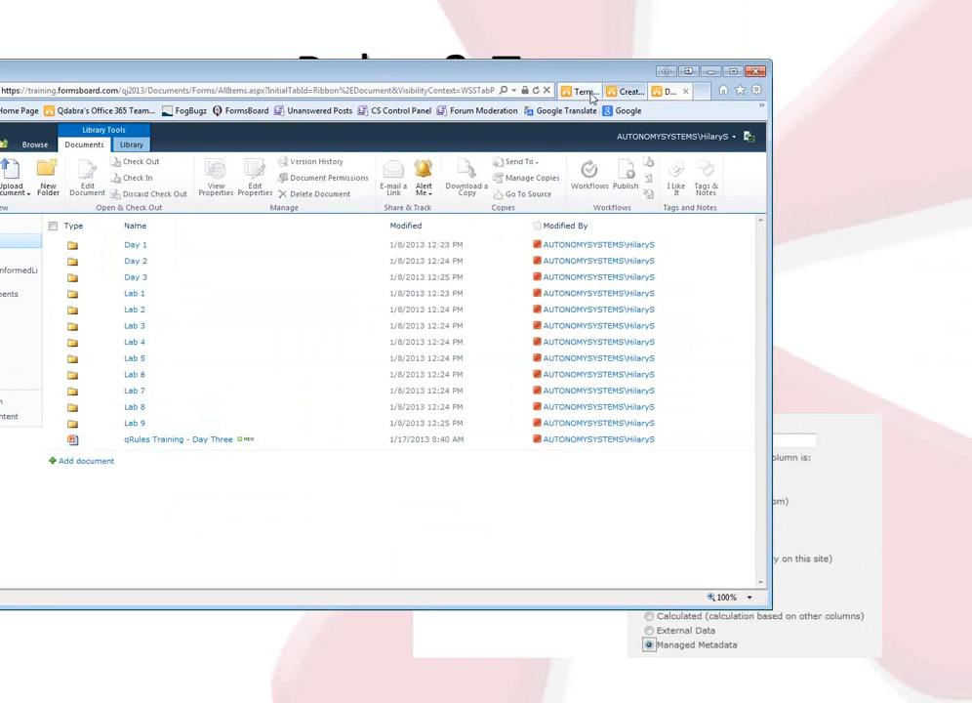
Move and enlarge the browser window, then return to the SharePoint 2010 Training January 2013 home page.
left_click(625, 91)
left_click(575, 91)
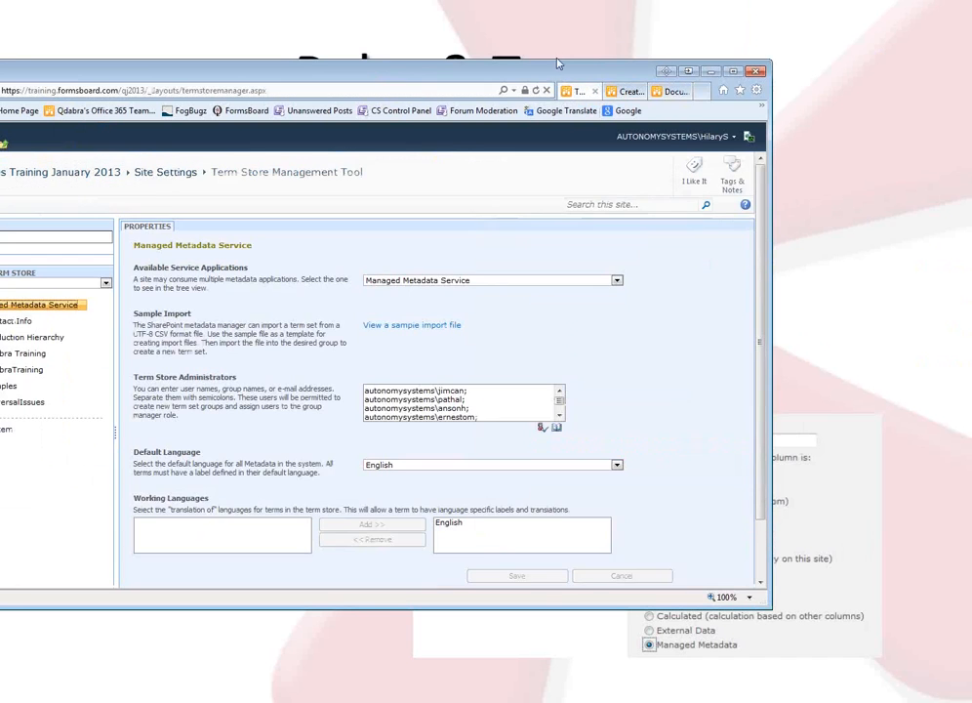
left_click_drag(436, 62, 435, 17)
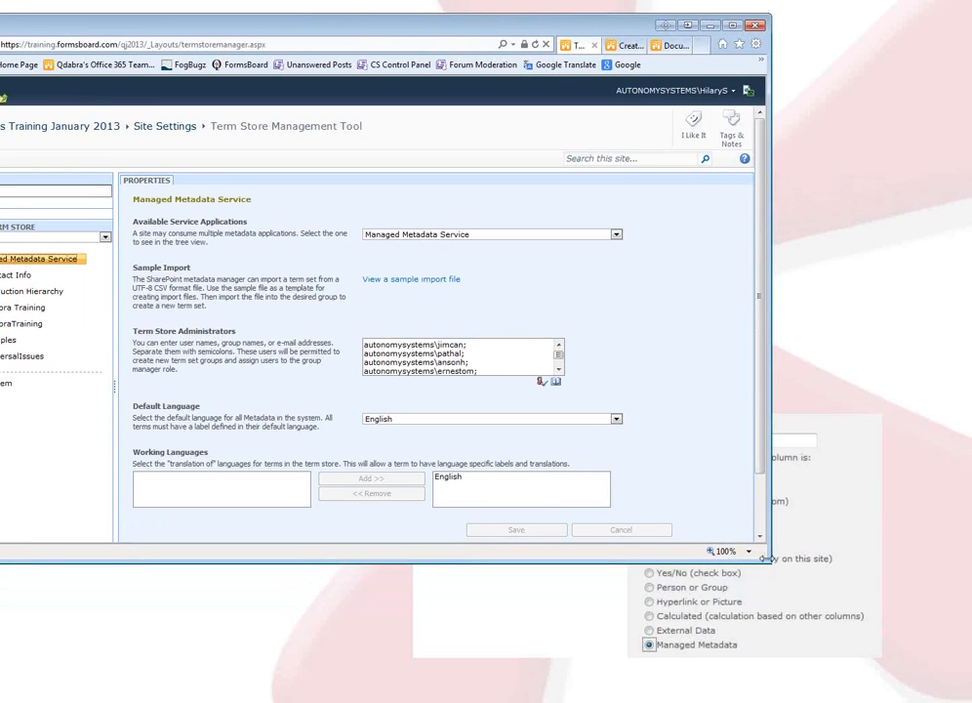
left_click_drag(769, 562, 940, 686)
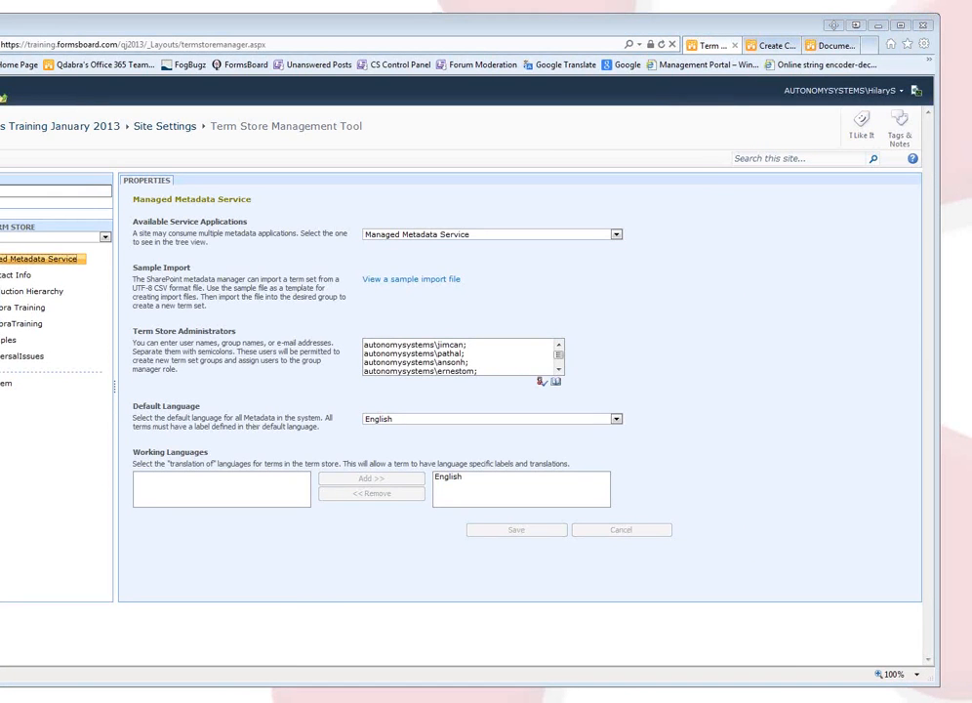
left_click(8, 130)
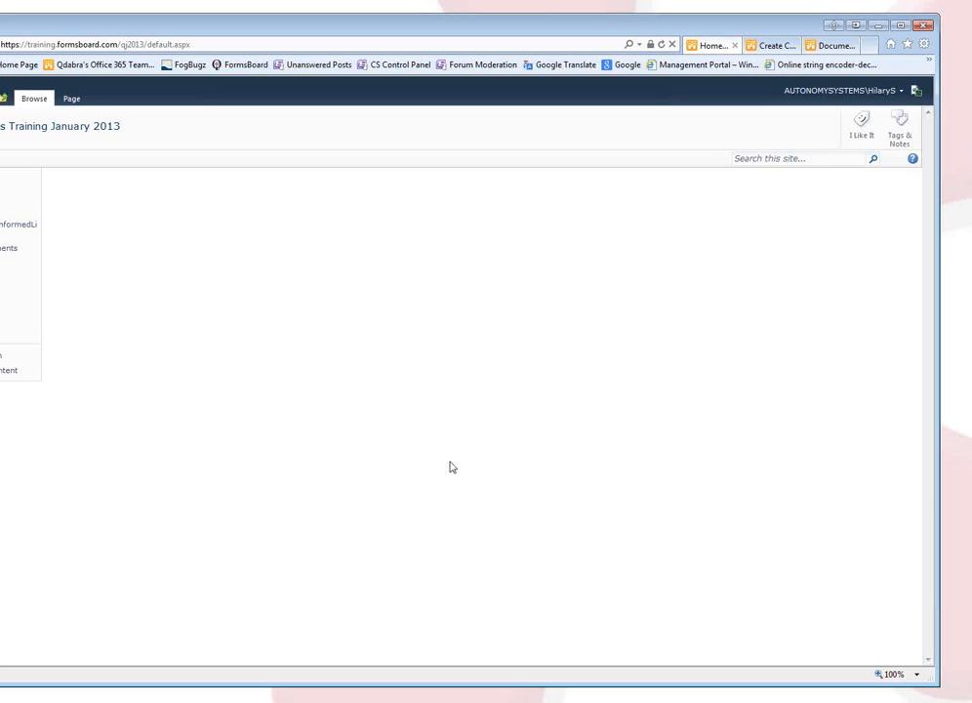
Reach Term store management through Site Actions > Site Settings.
left_click(4, 98)
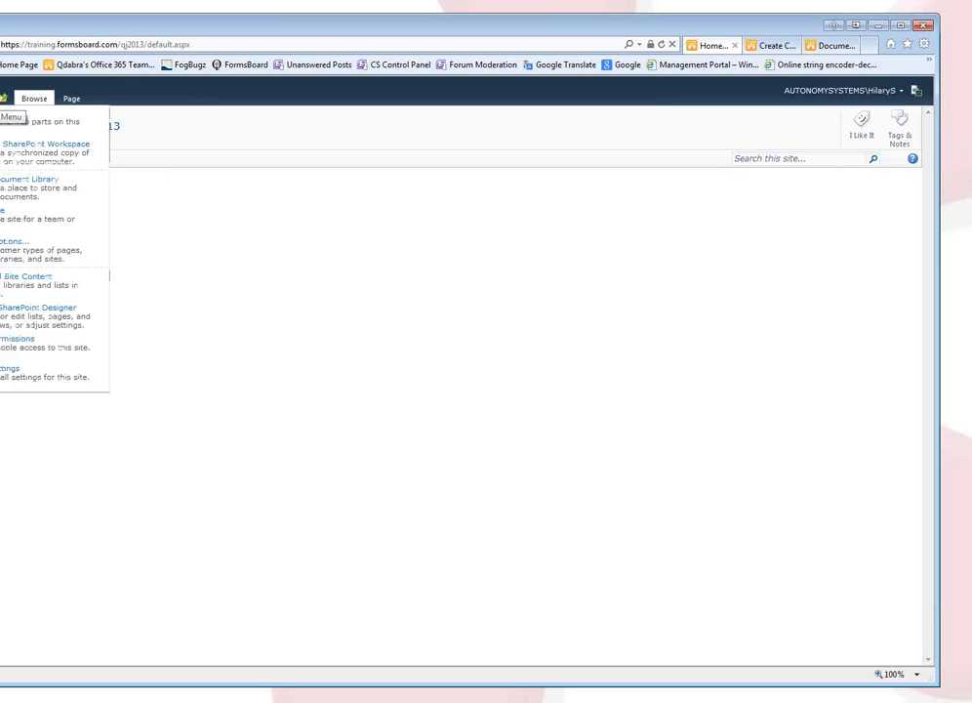
left_click(28, 378)
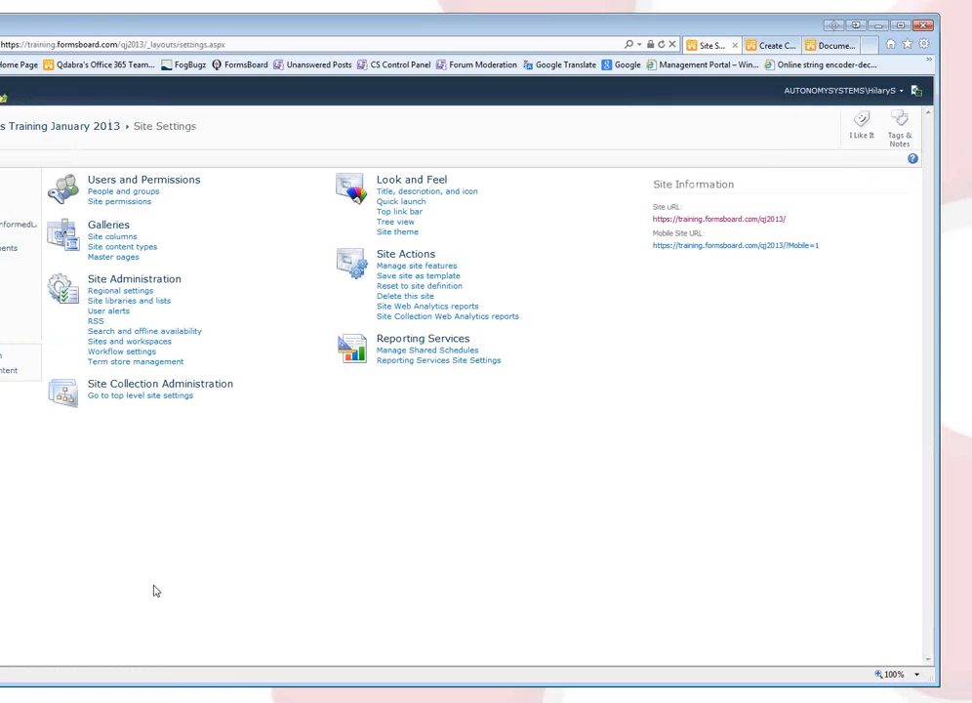
left_click(111, 367)
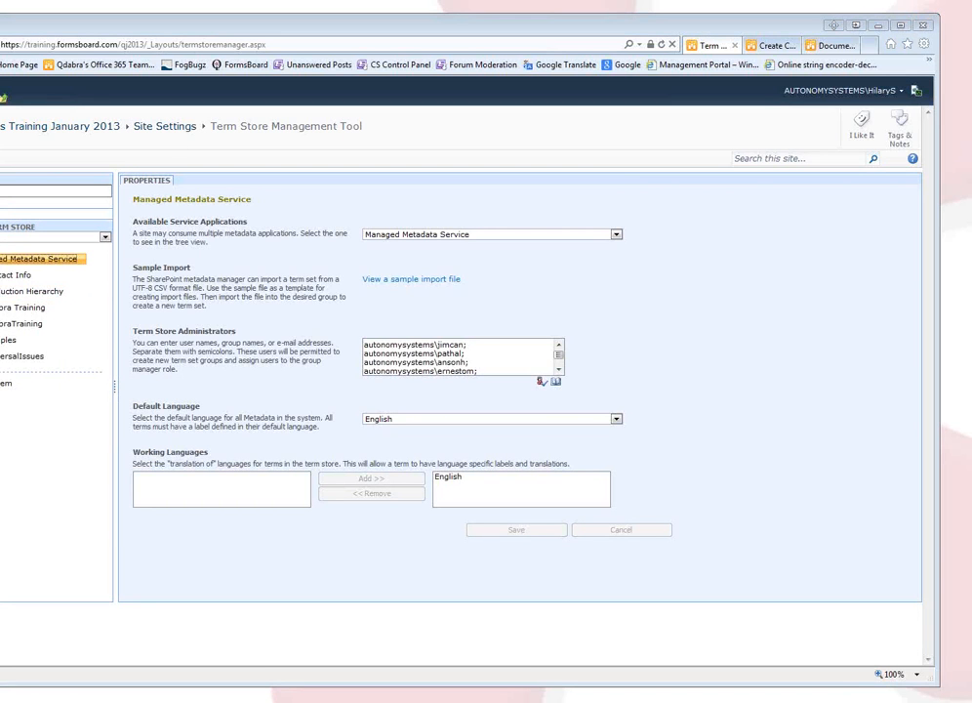
Create a new term group named Qdabra under Managed Metadata Service.
left_click(82, 260)
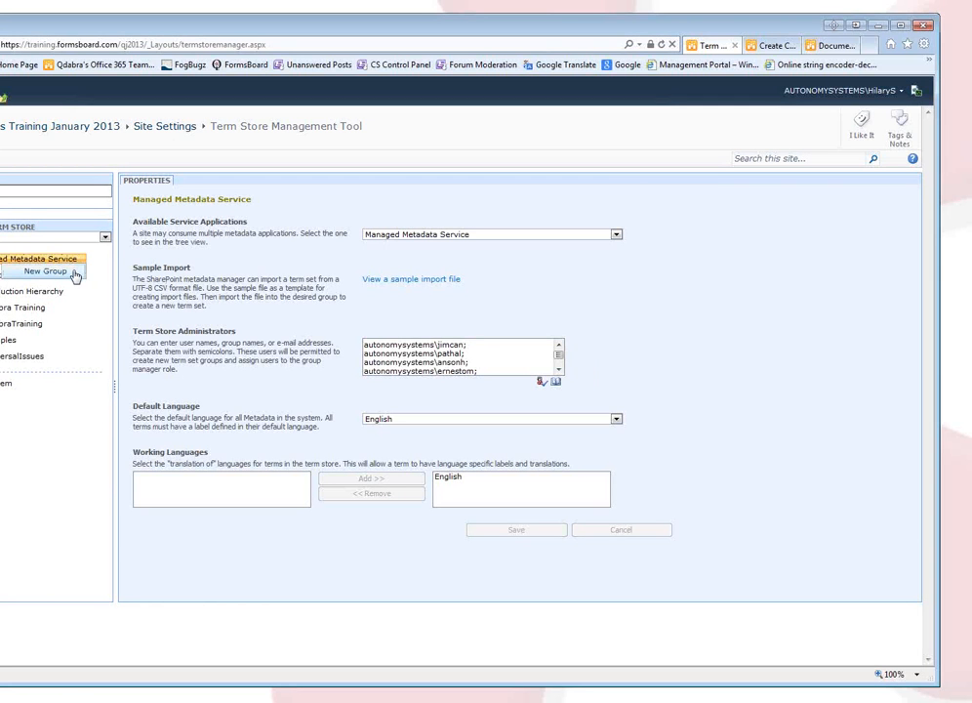
left_click(75, 276)
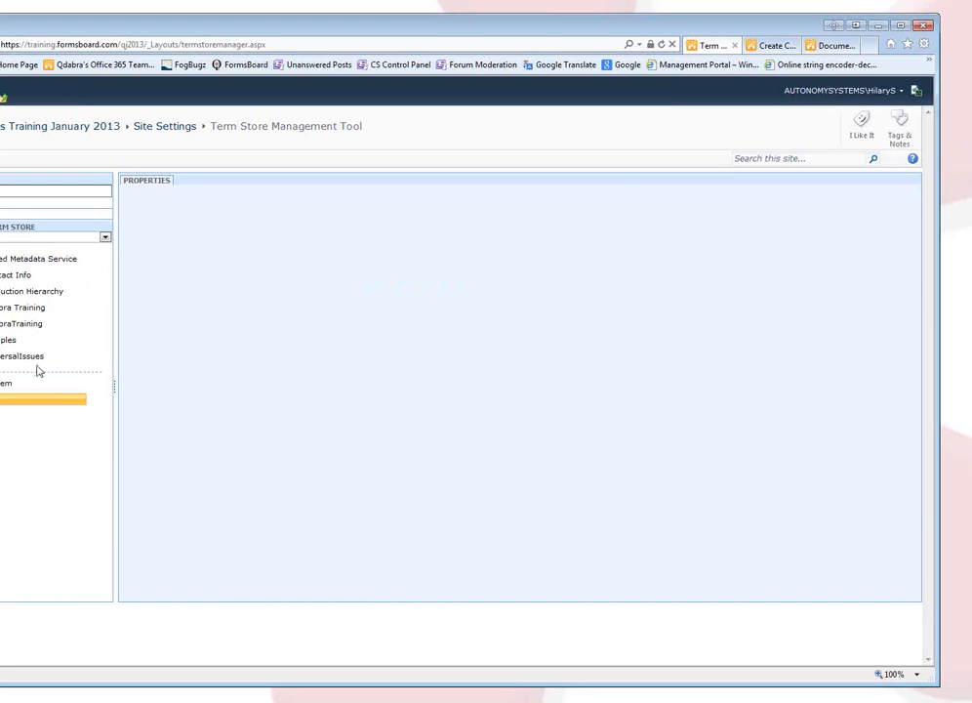
type("Qdabra")
key("Return")
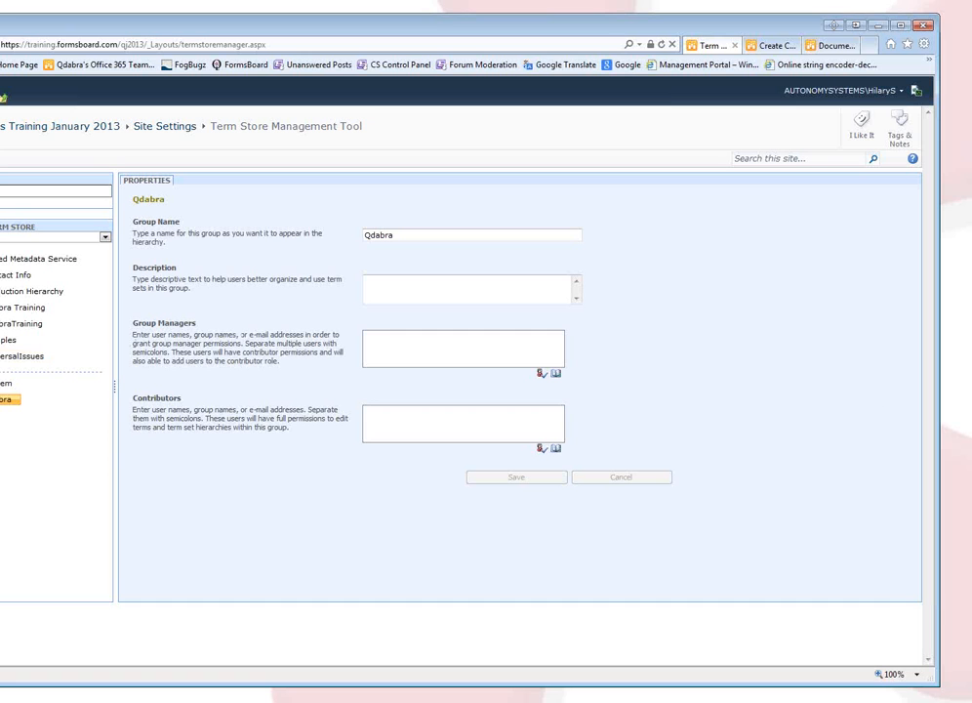
Give the Qdabra group the description 'For qRules Training' and save it.
left_click(397, 286)
type("For qRules ")
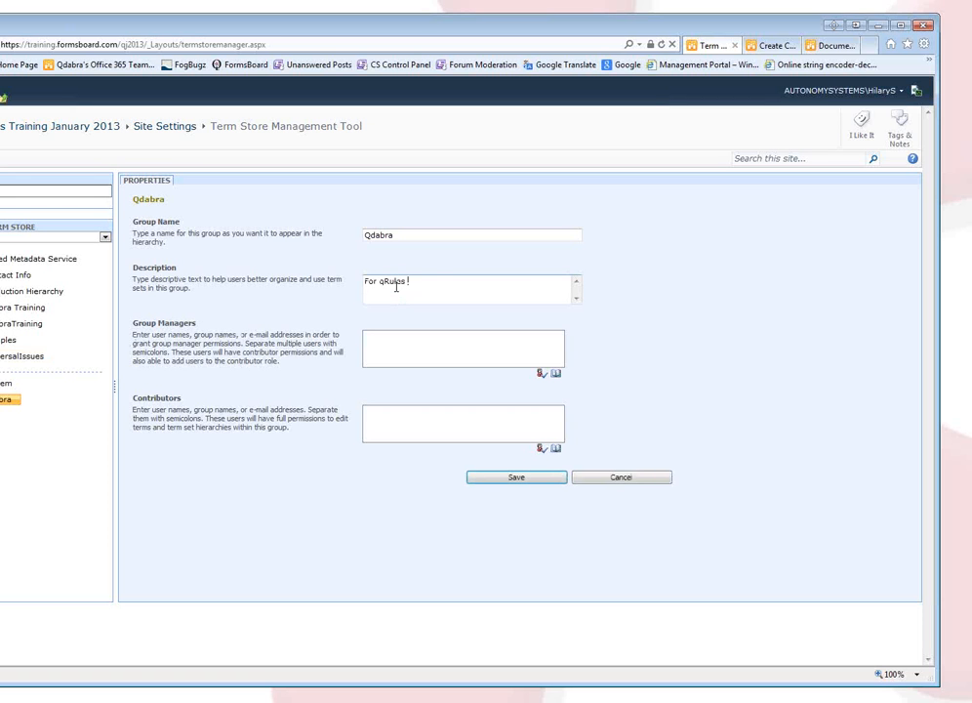
type("Training")
key("BackSpace")
key("BackSpace")
key("BackSpace")
key("BackSpace")
key("BackSpace")
key("BackSpace")
key("BackSpace")
type("raining")
left_click(464, 411)
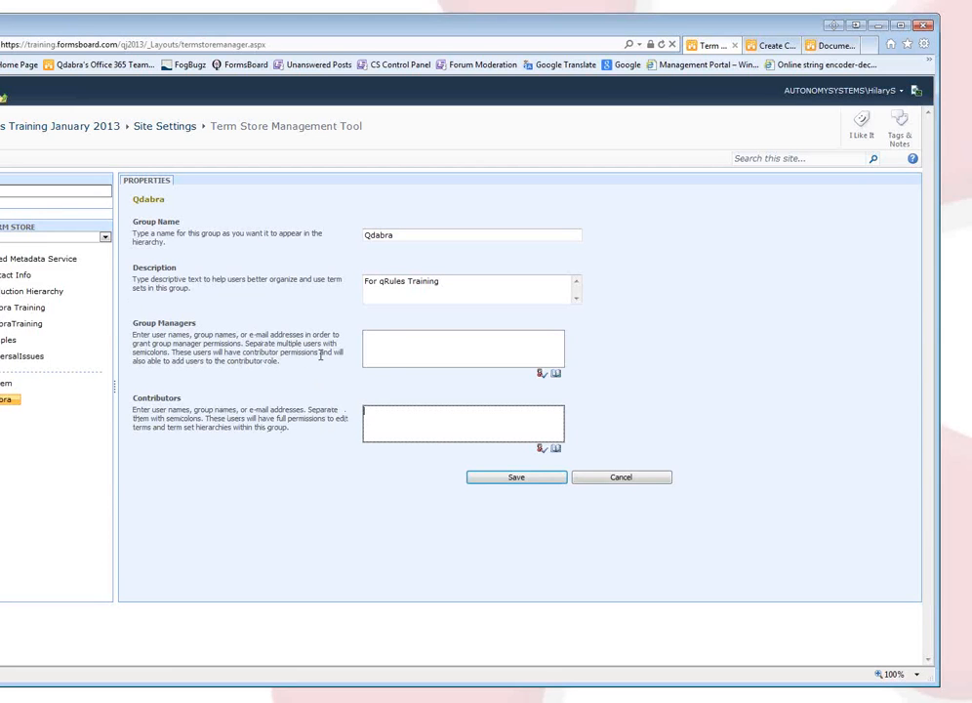
left_click(399, 350)
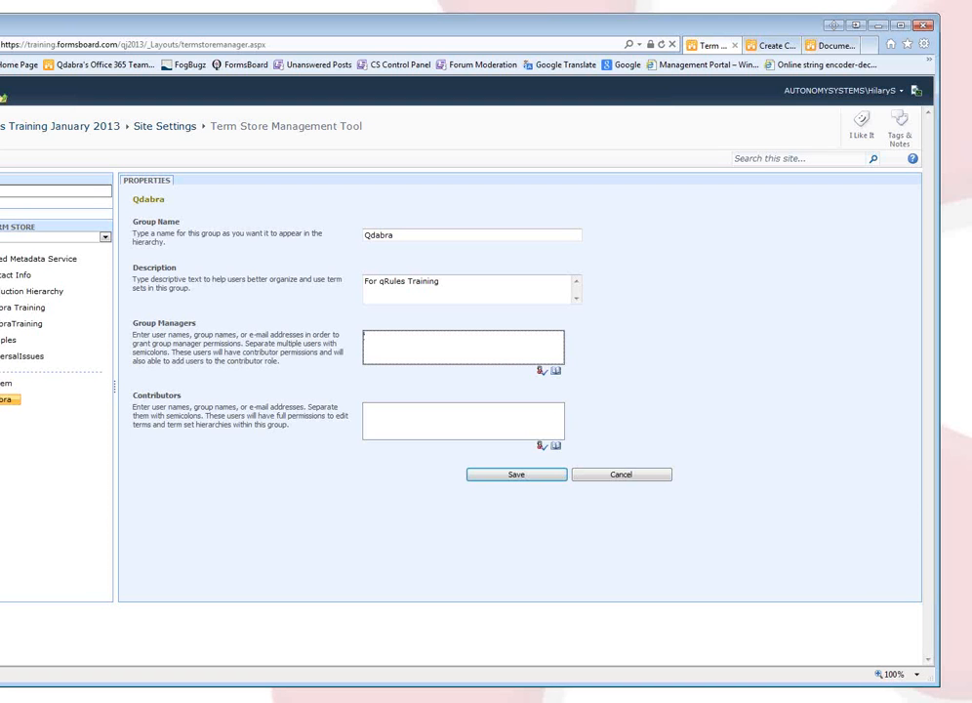
left_click(4, 402)
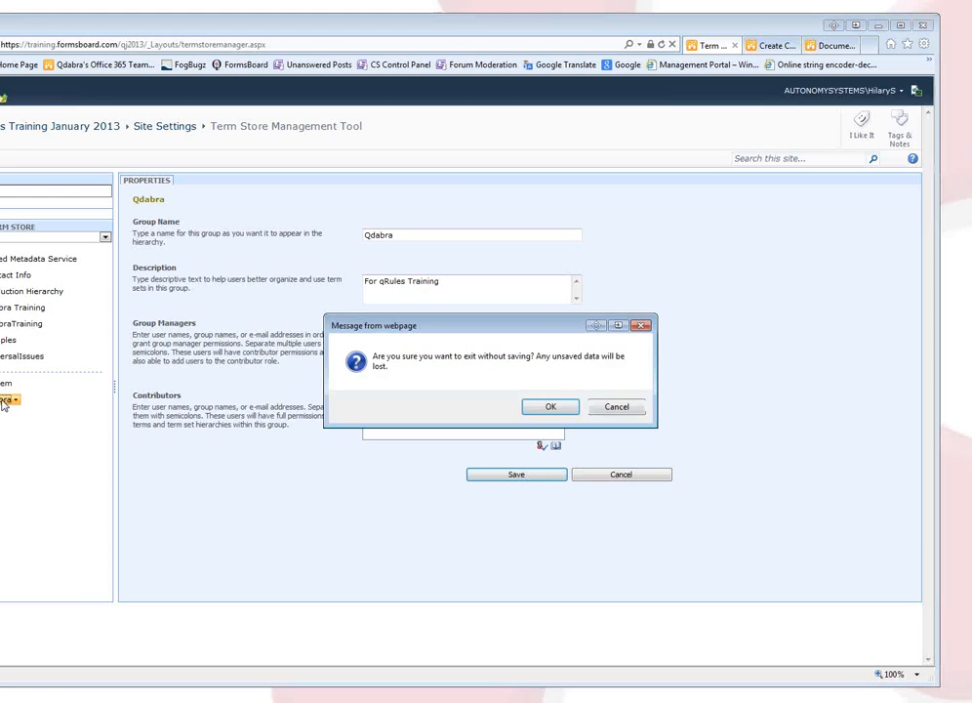
left_click(613, 414)
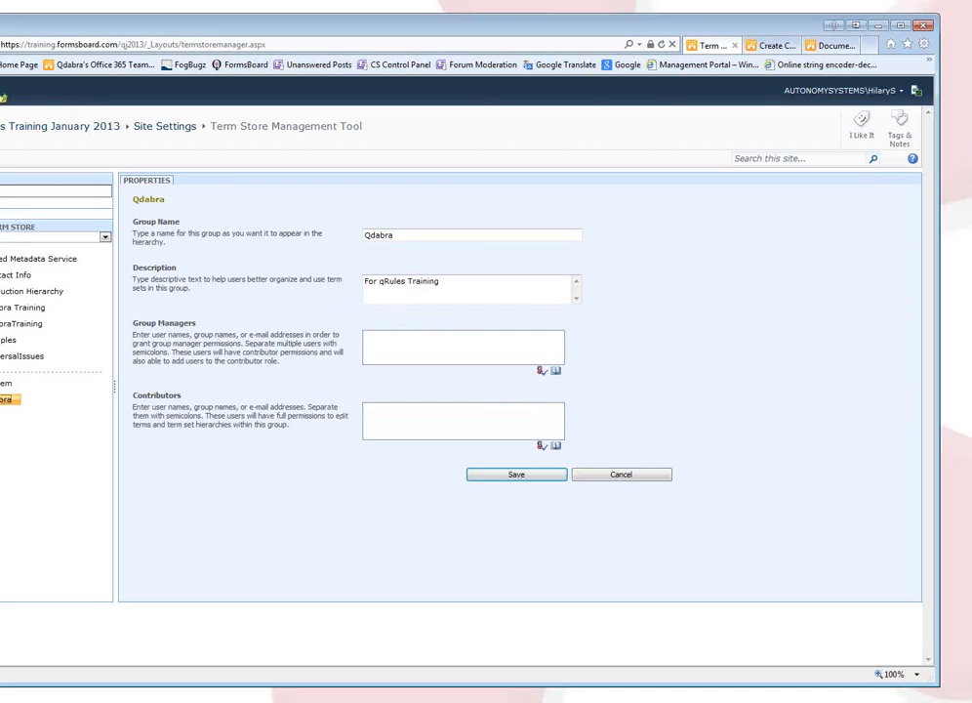
left_click(16, 402)
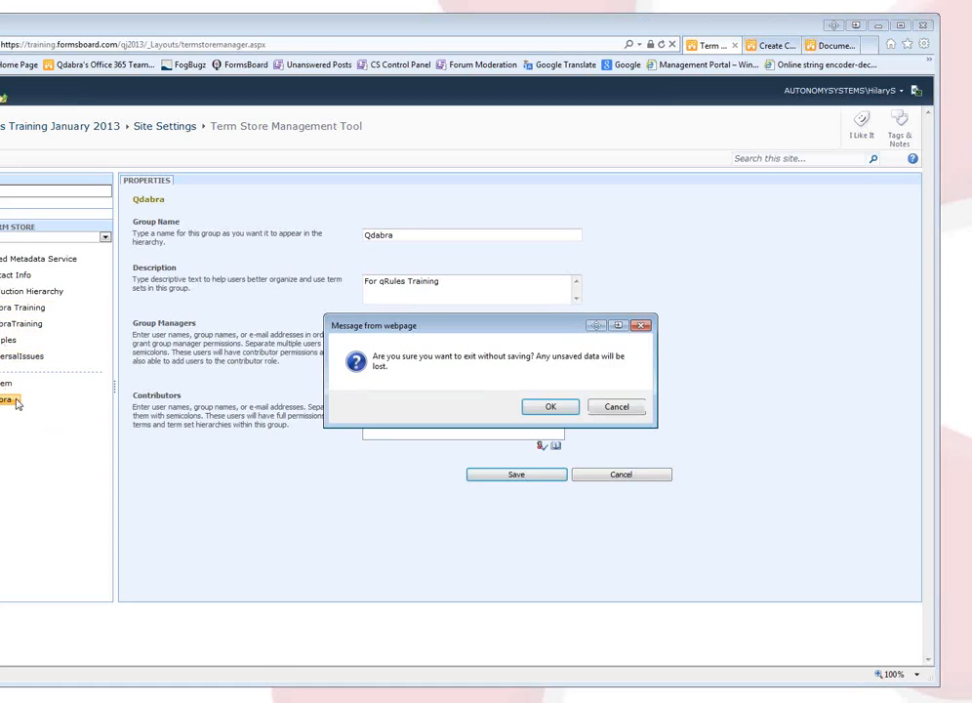
left_click(618, 407)
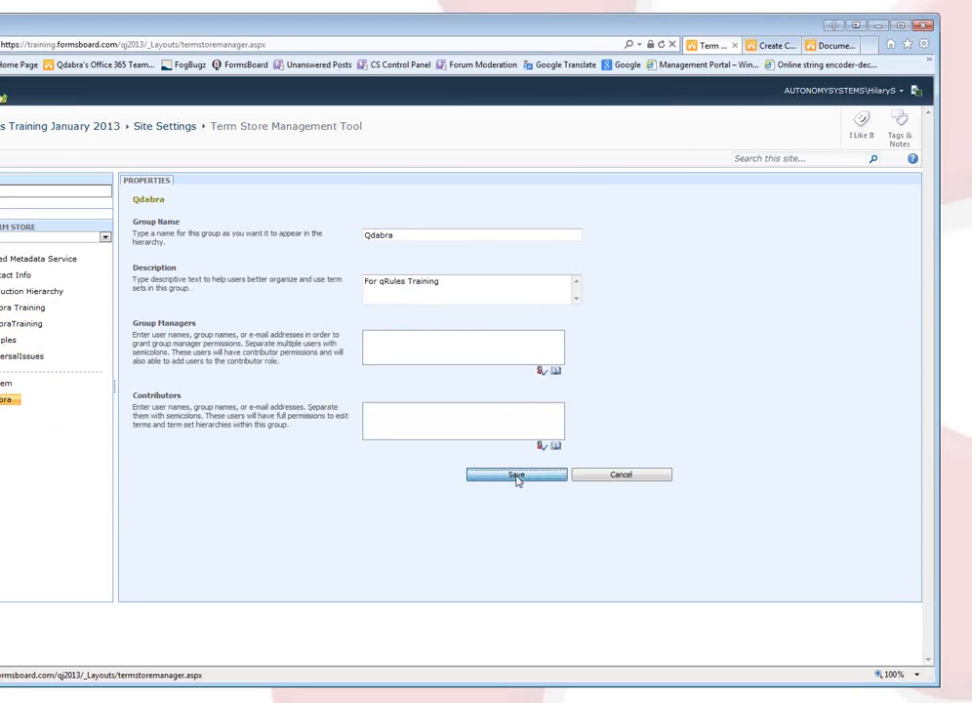
left_click(517, 474)
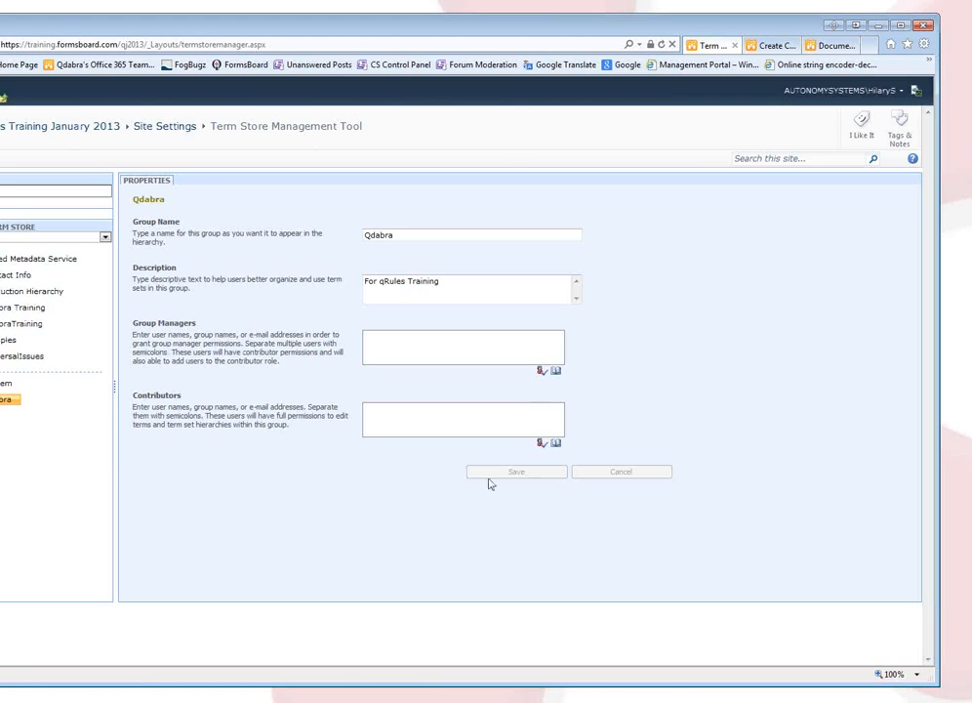
Add a term set named Products to the Qdabra group.
left_click(18, 402)
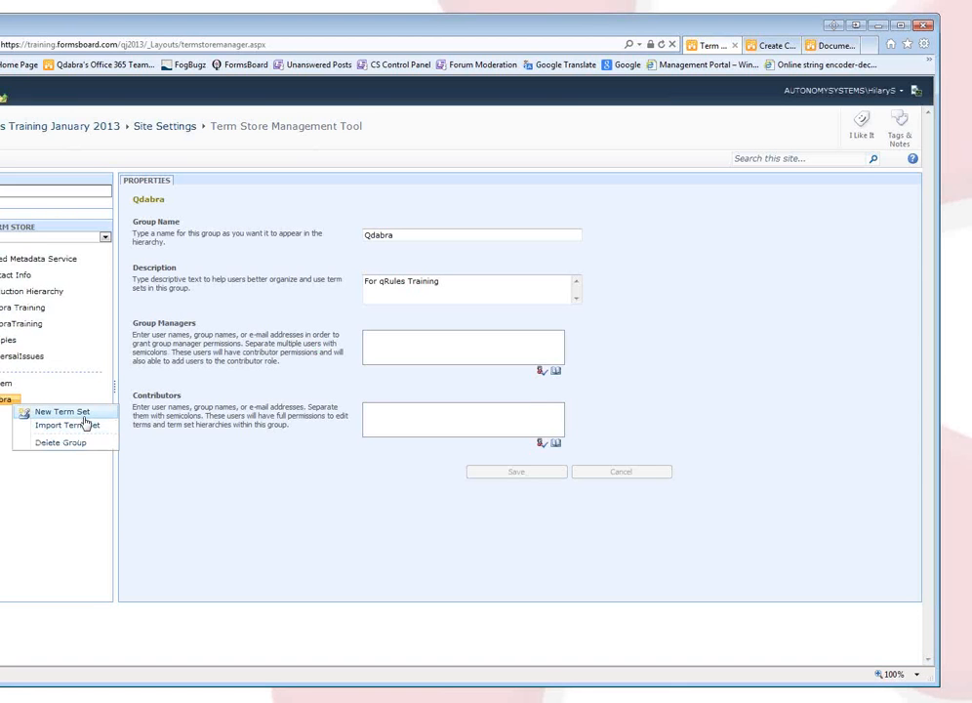
left_click(63, 412)
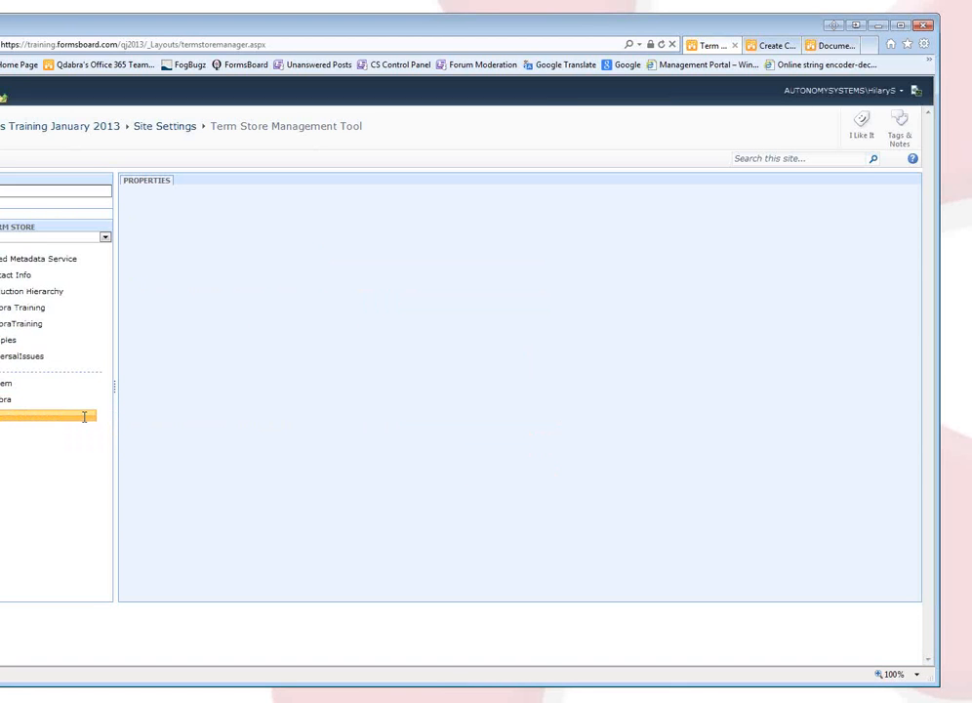
type("Products")
key("Tab")
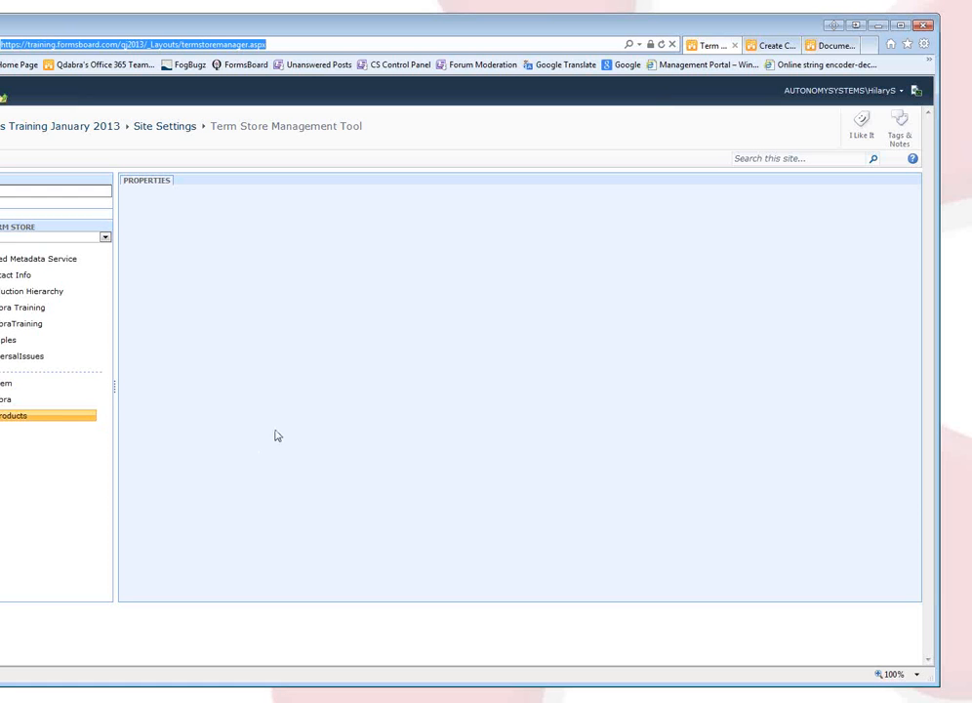
key("alt+Tab")
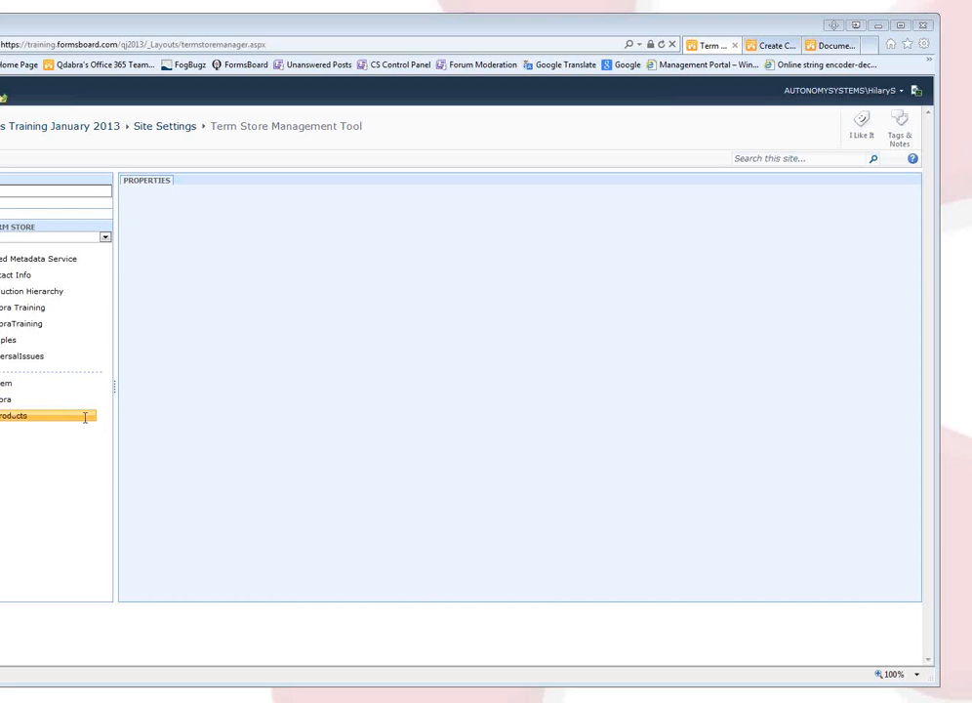
left_click(27, 417)
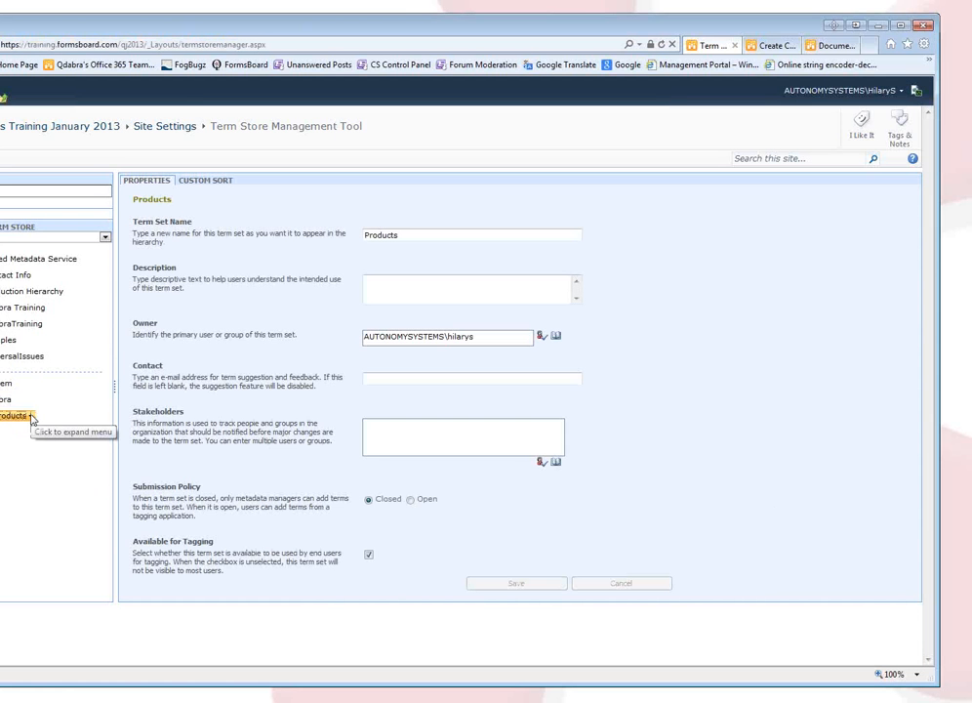
left_click(30, 417)
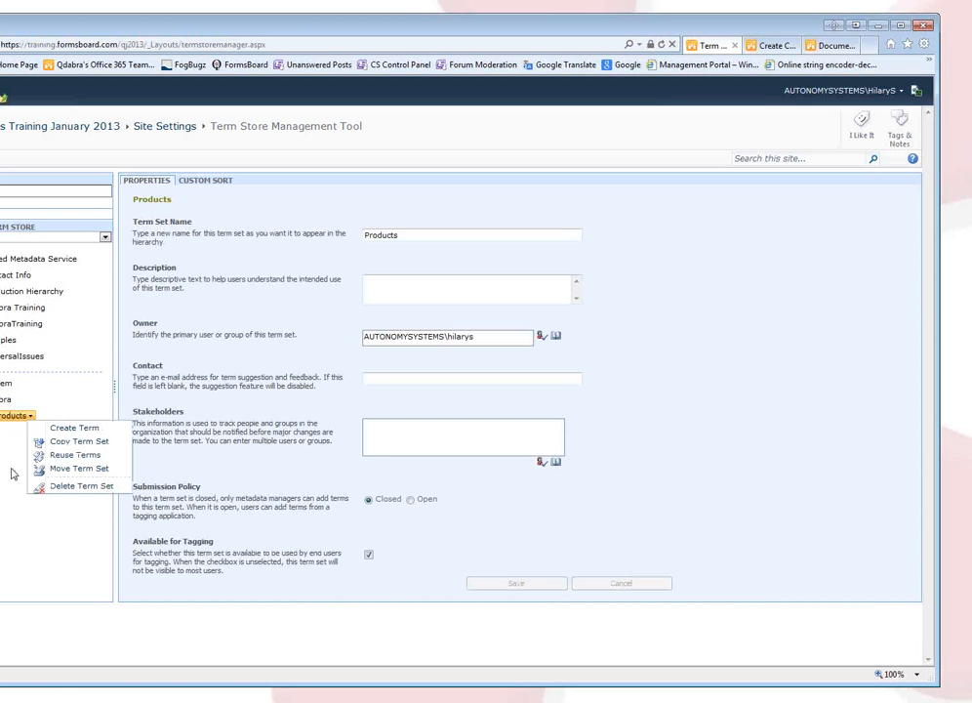
Create the term Dbcl in the Products term set.
left_click(48, 431)
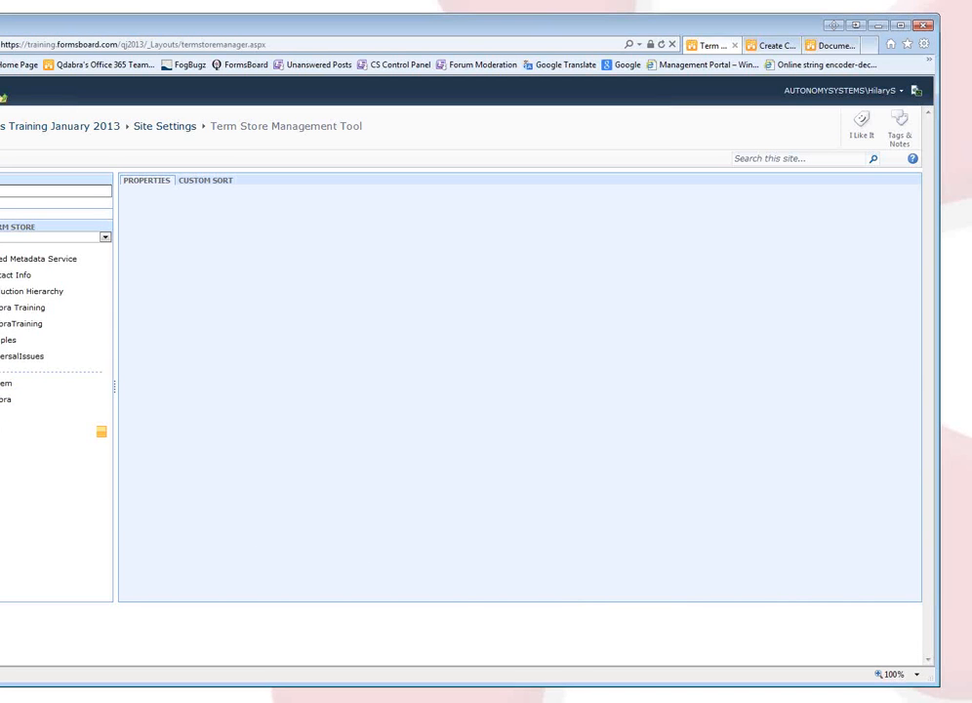
key("alt+Tab")
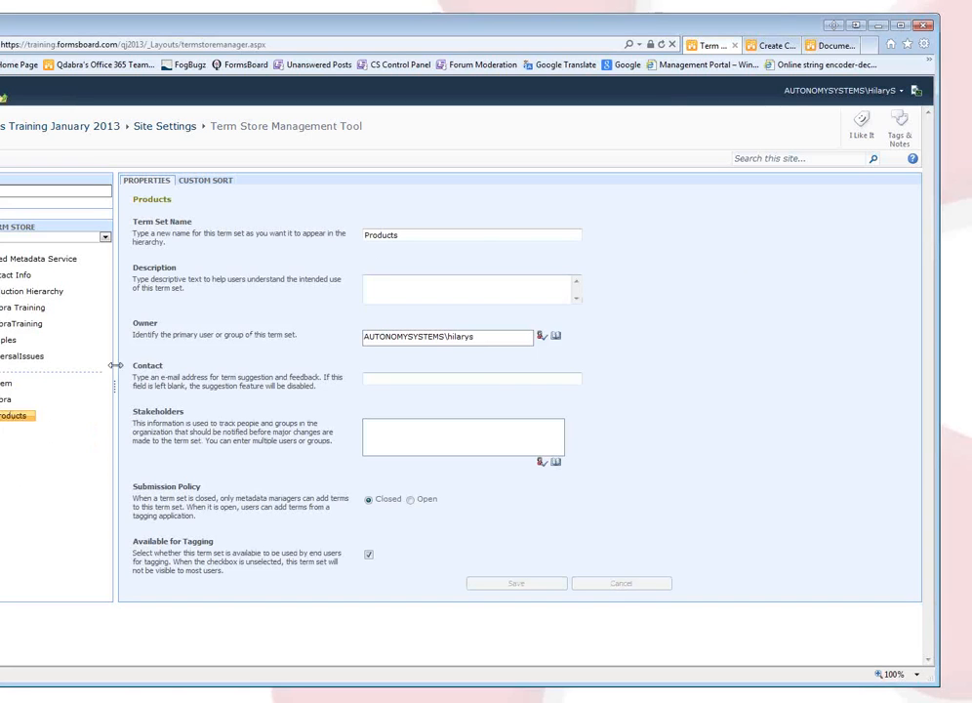
left_click(33, 418)
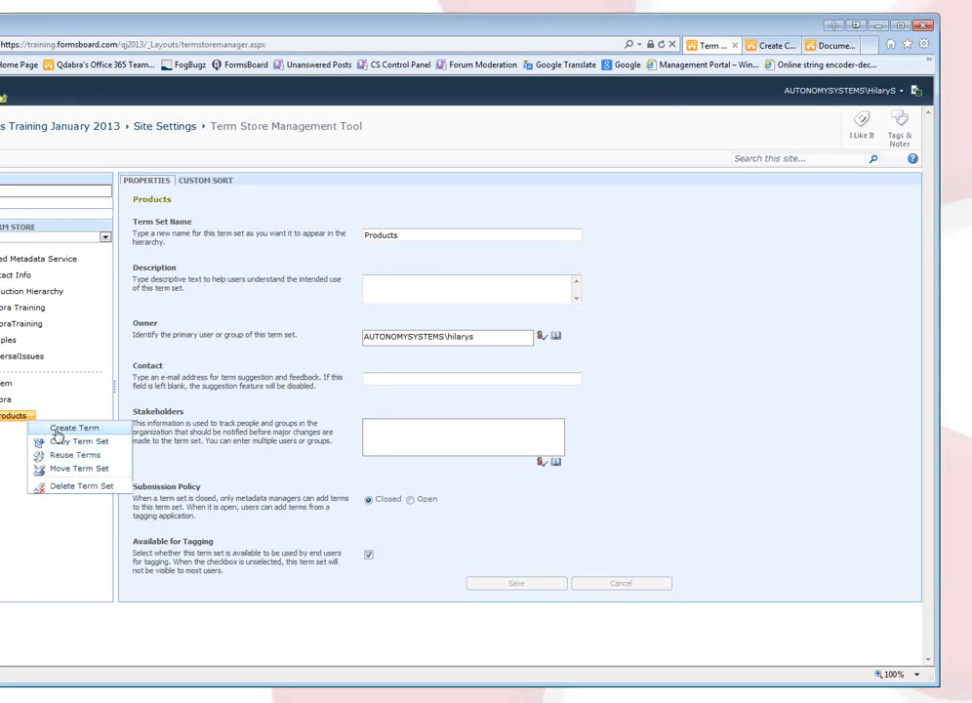
left_click(73, 429)
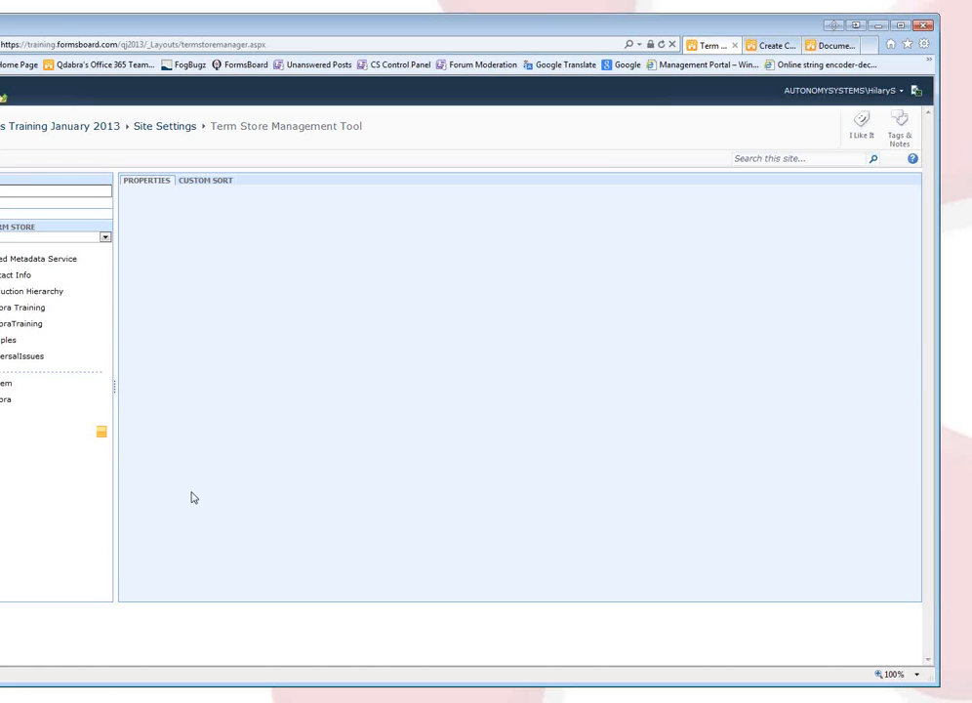
type("db")
key("BackSpace")
key("BackSpace")
key("Return")
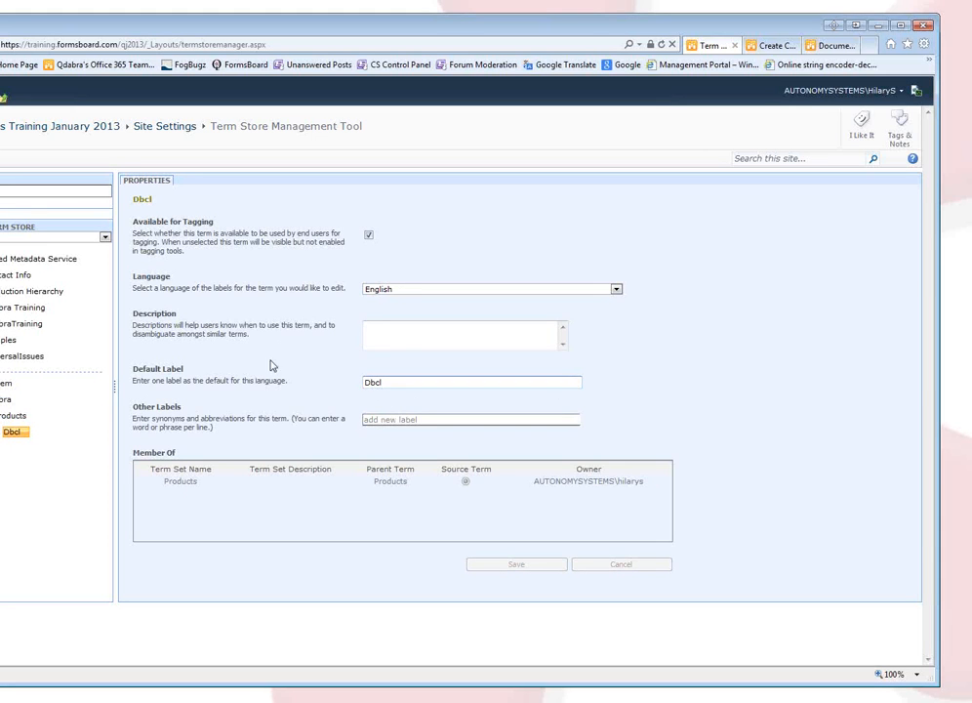
left_click(25, 435)
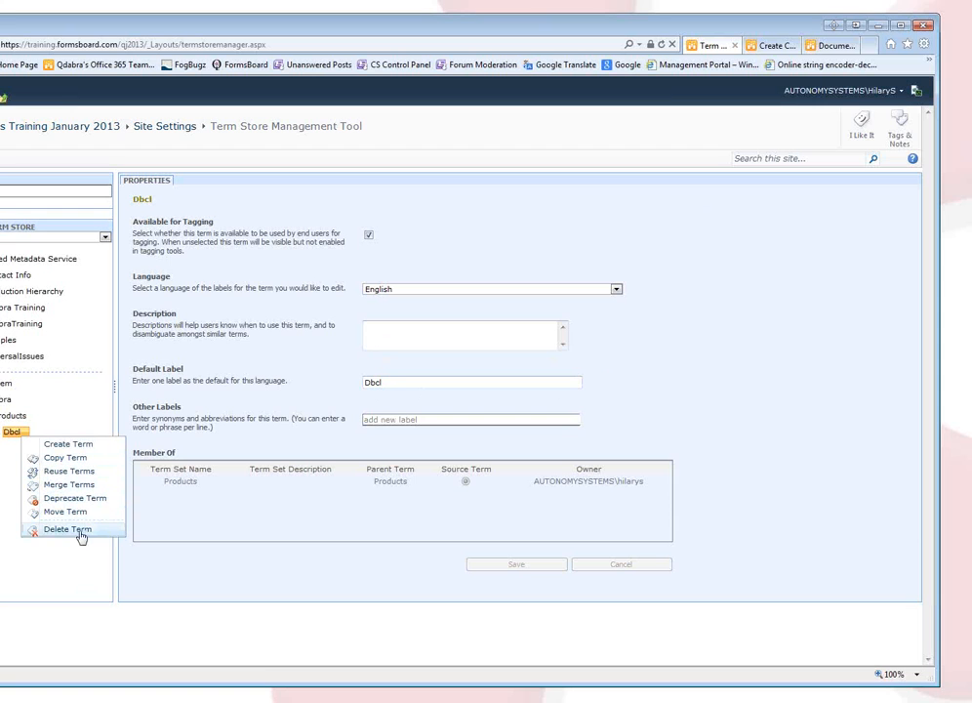
left_click(410, 378)
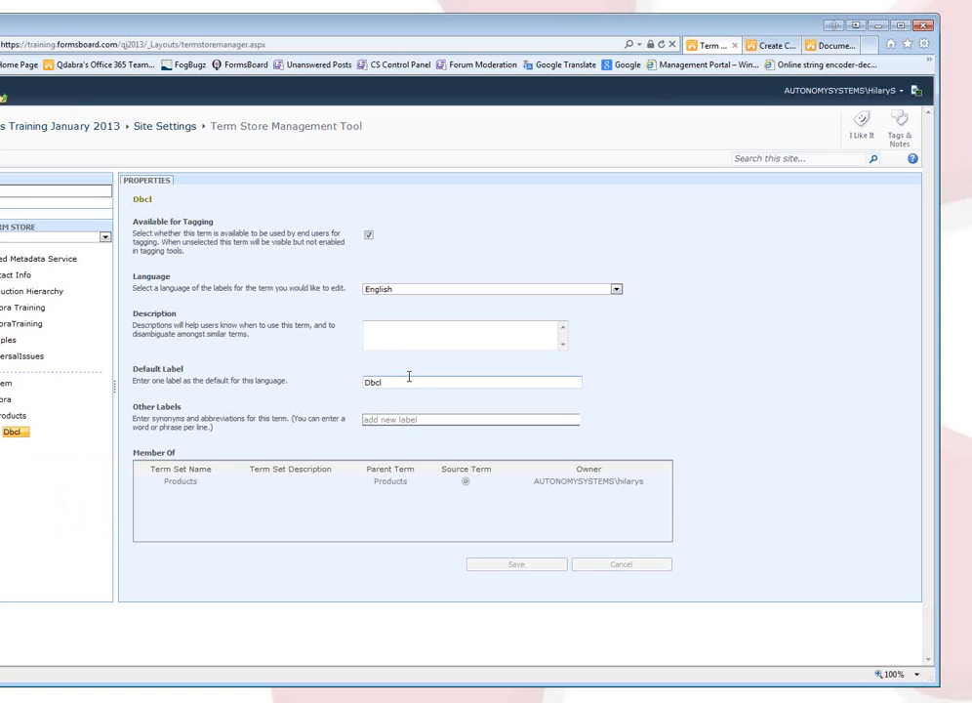
left_click(616, 289)
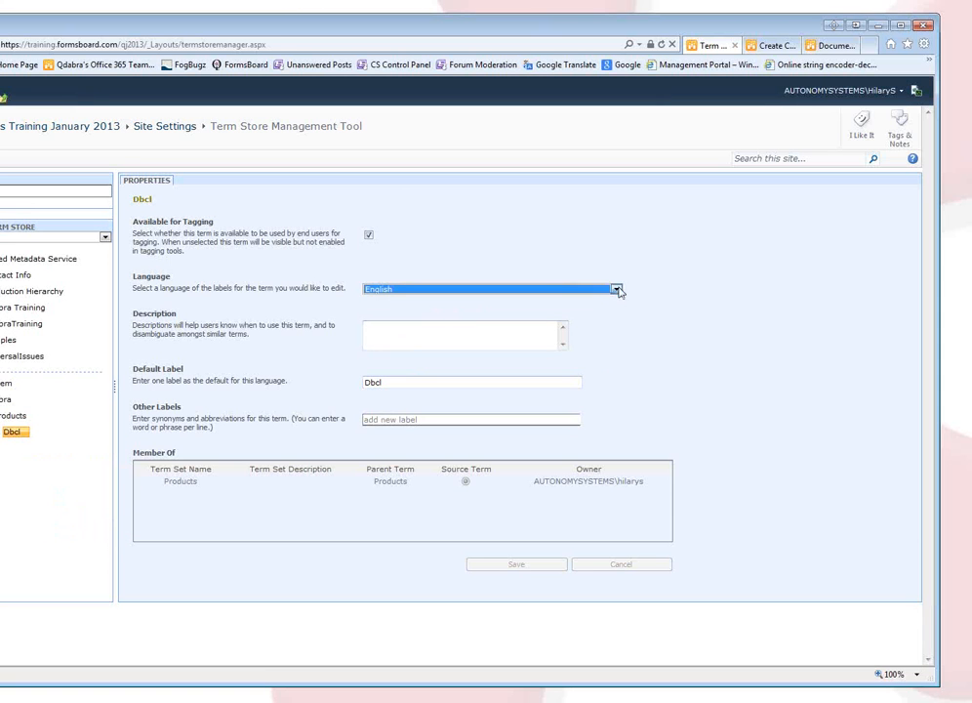
left_click(392, 382)
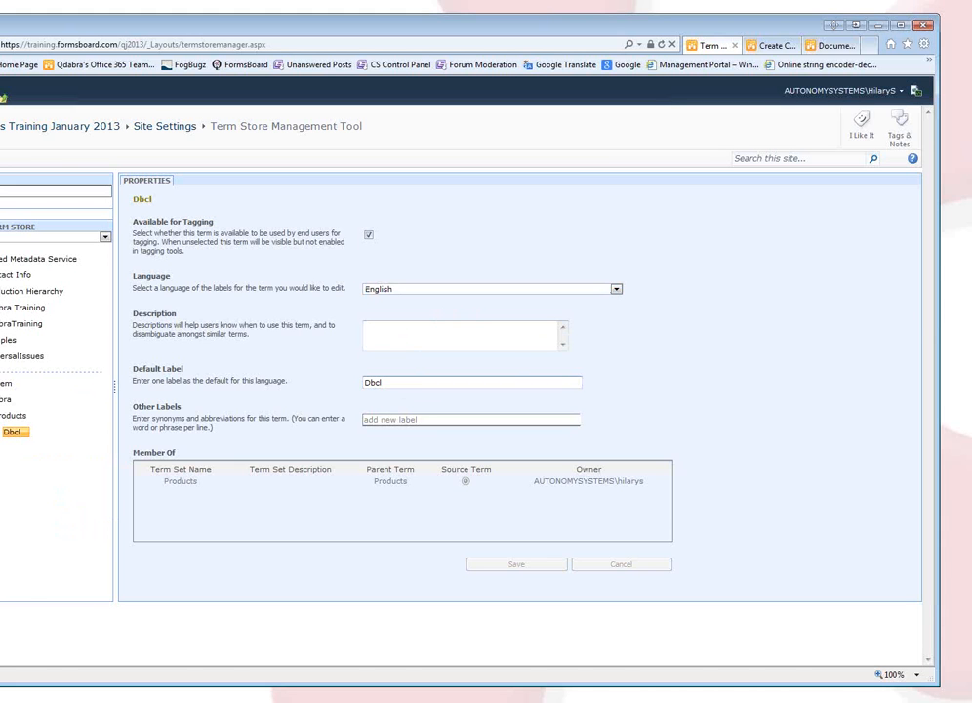
Widen the tree pane and add the term qRules to Products.
left_click(15, 431)
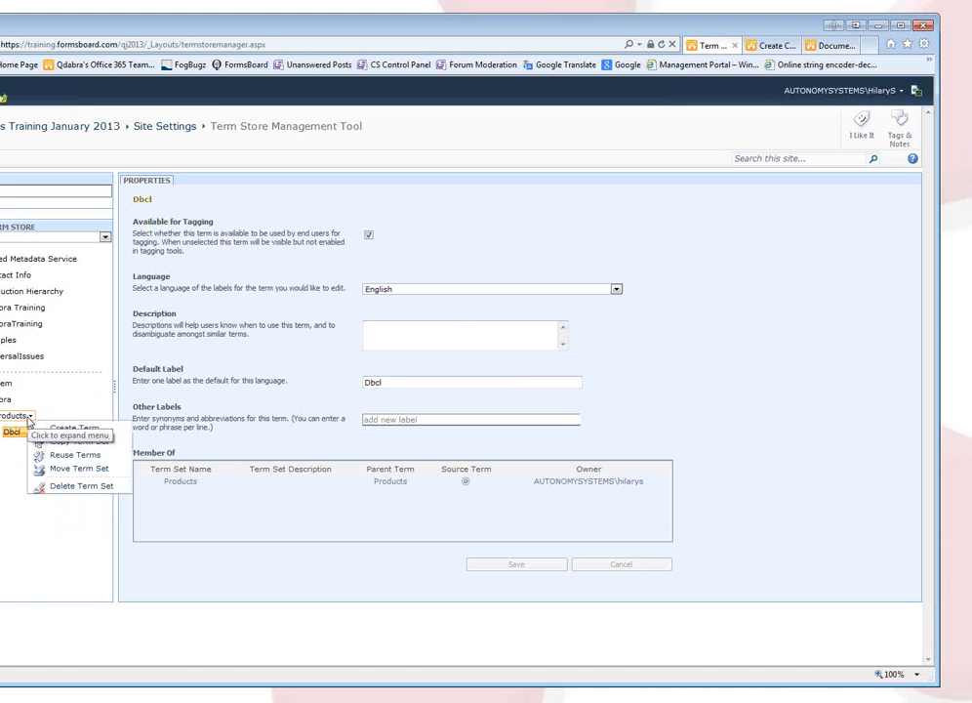
left_click(45, 441)
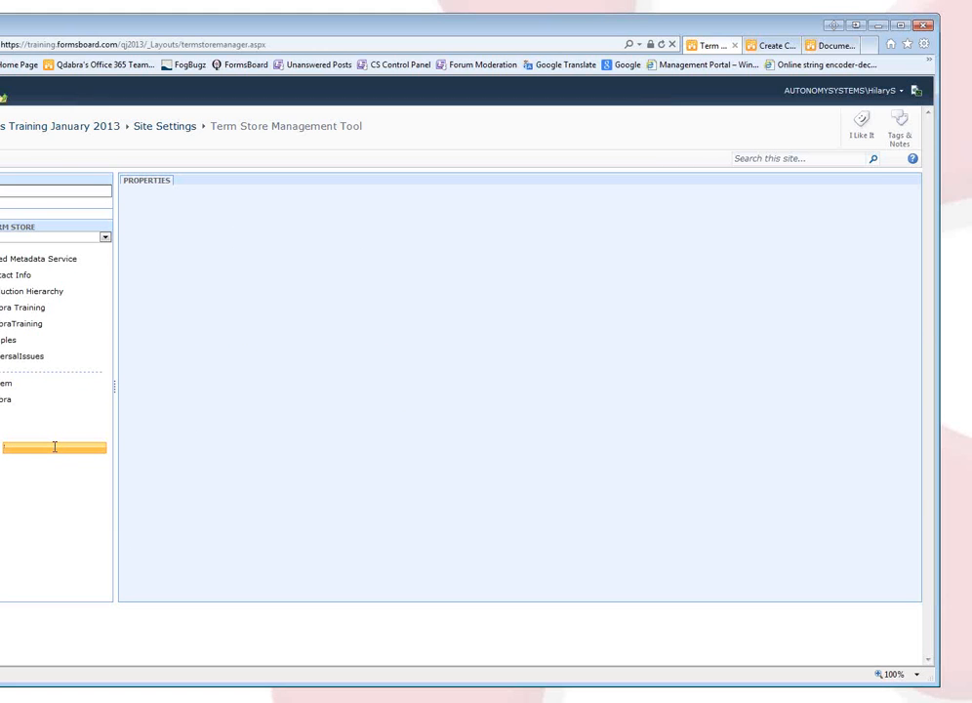
left_click_drag(113, 390, 194, 387)
left_click(31, 416)
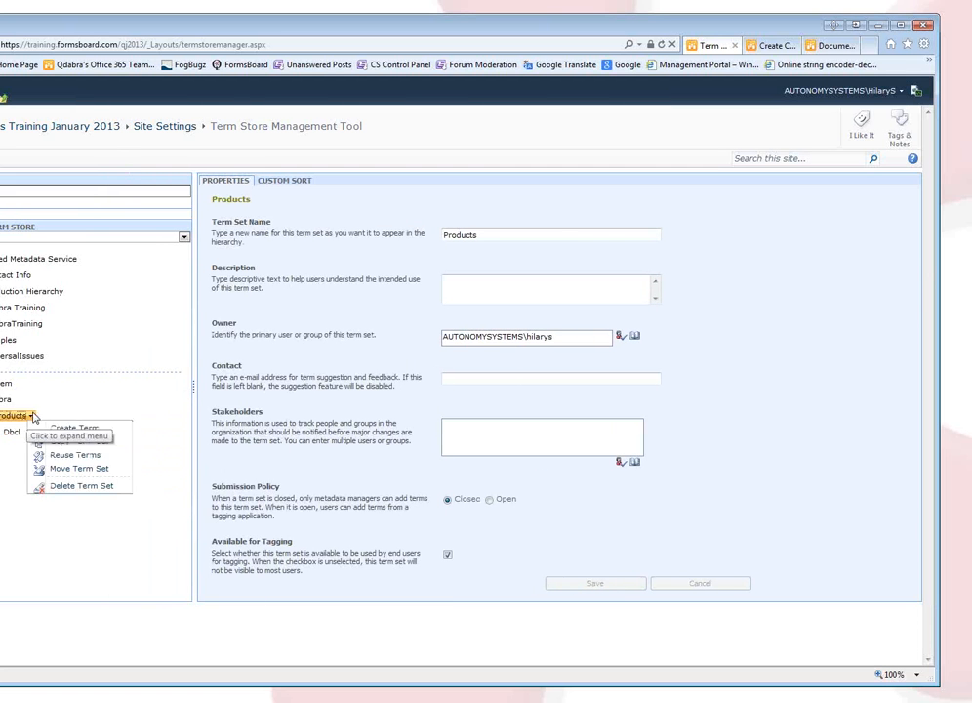
left_click(61, 428)
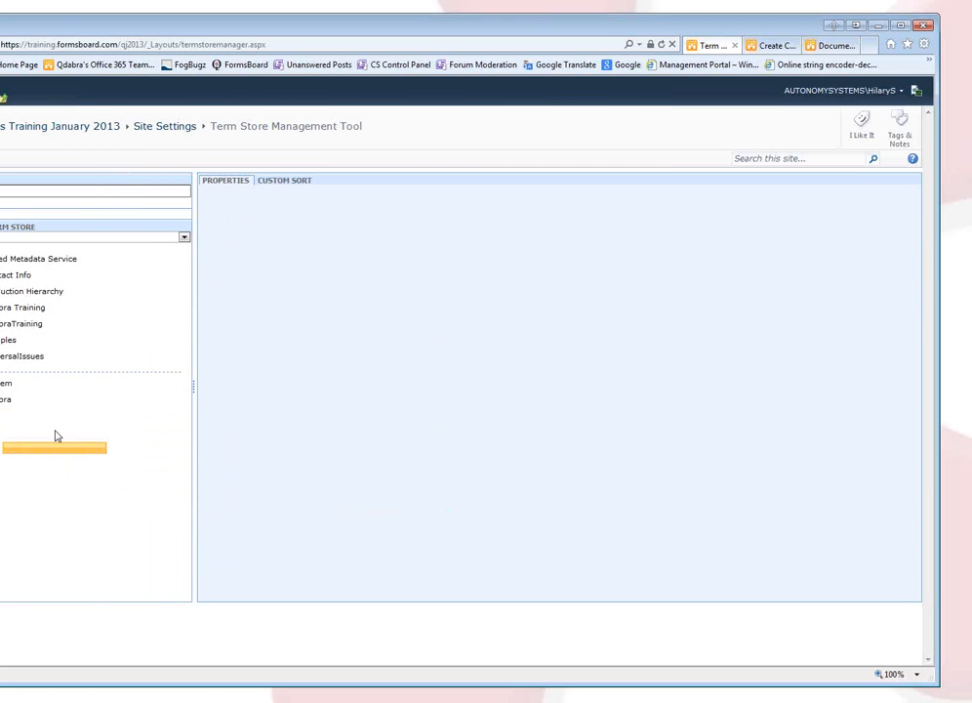
type("Qrules")
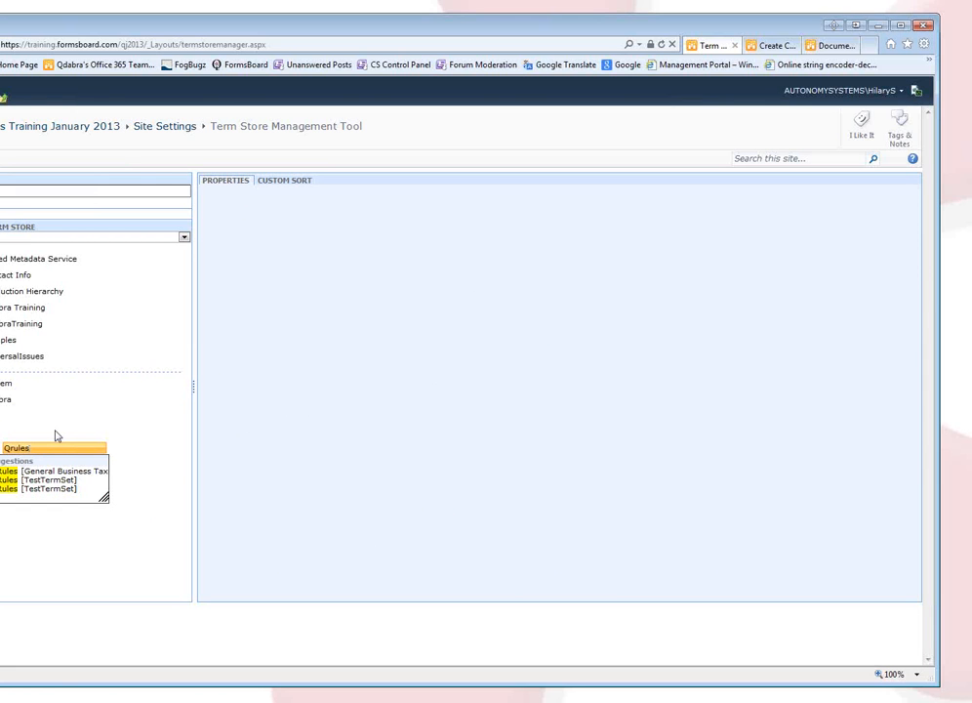
left_click(13, 488)
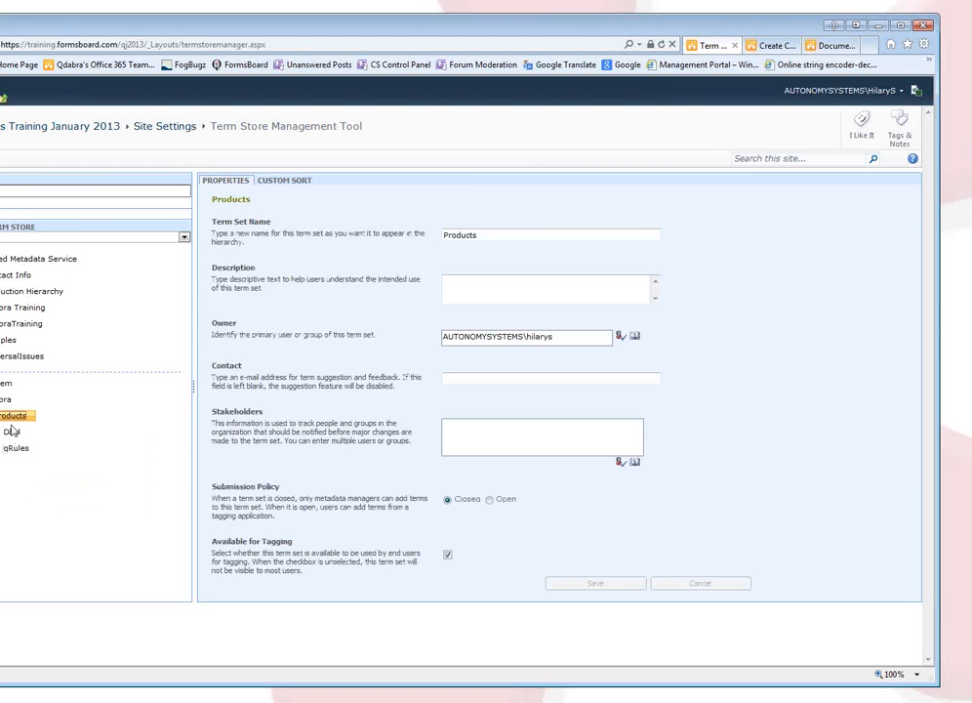
Add the terms DBXL and New Product to the Products term set.
left_click(7, 419)
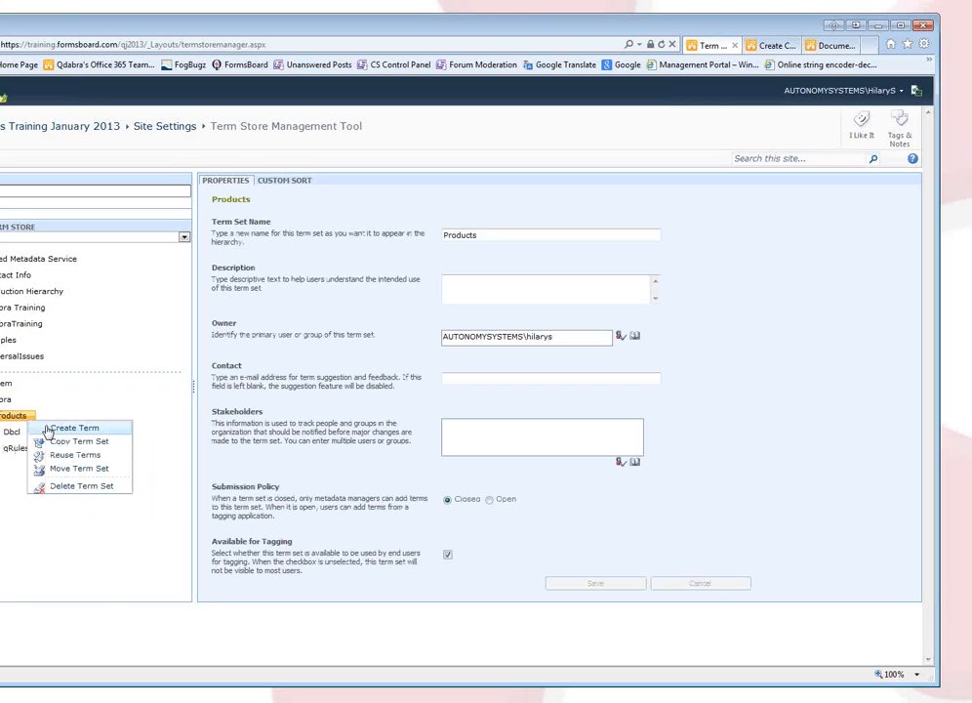
left_click(47, 428)
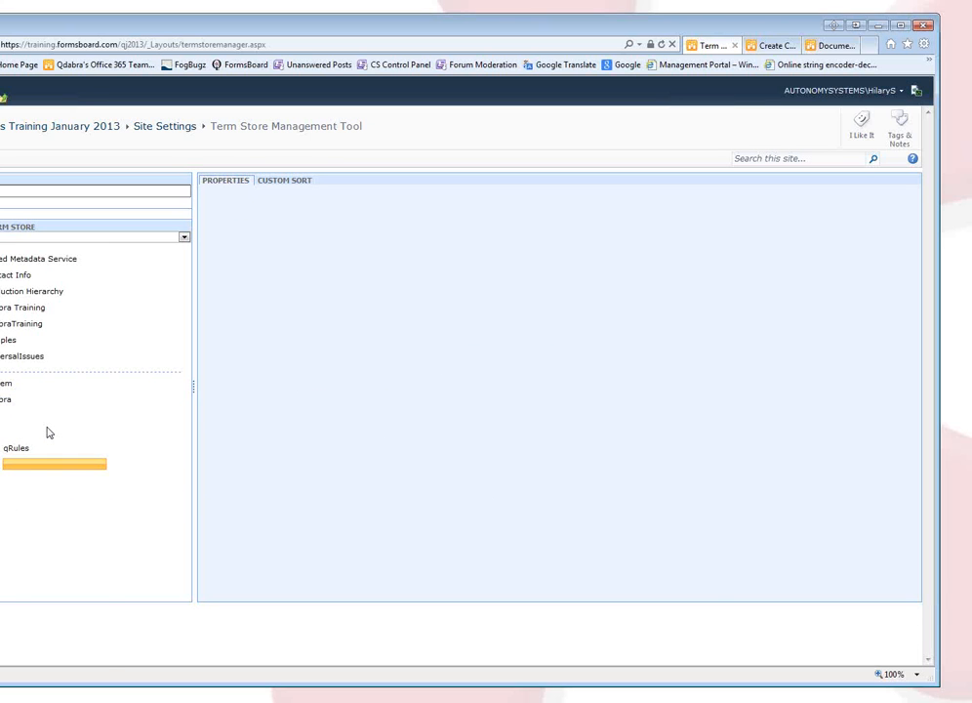
type("D")
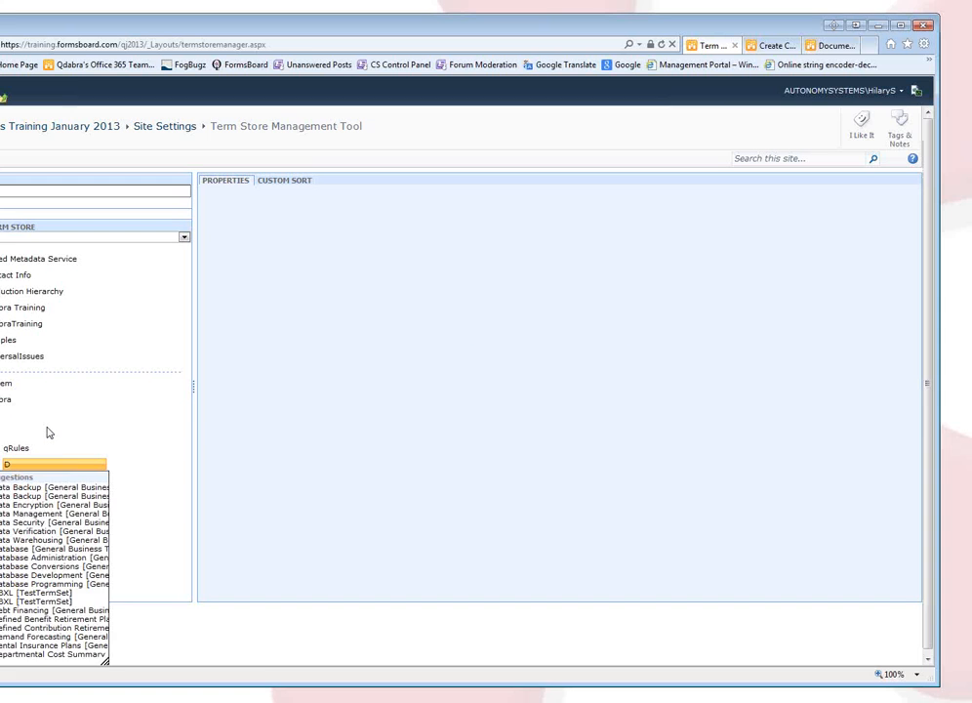
type("BXL")
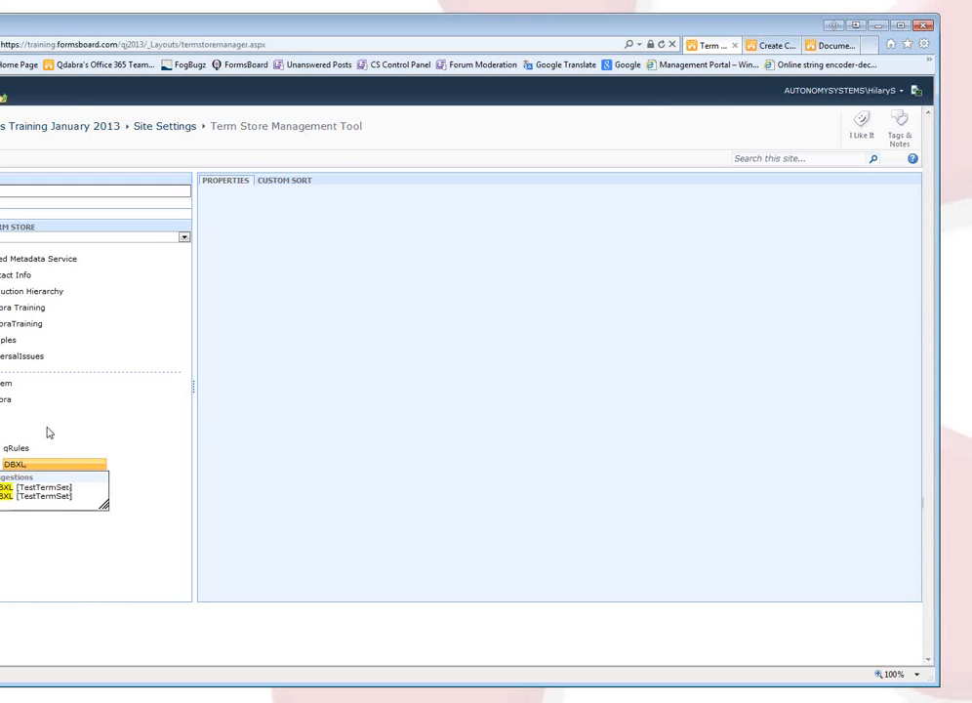
key("Return")
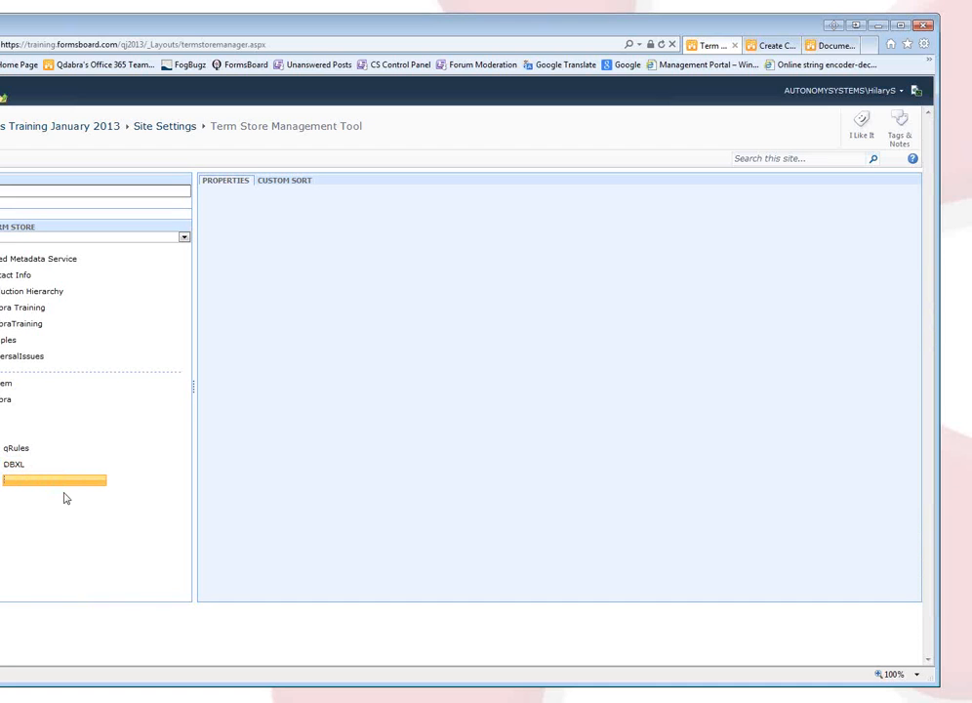
type("New")
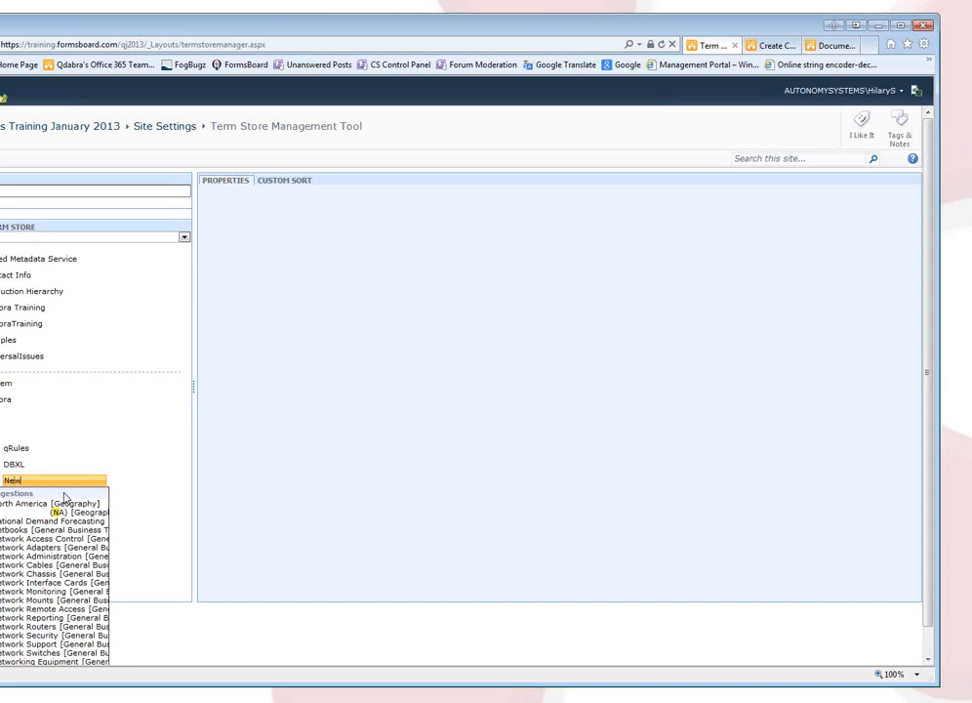
type(" Product")
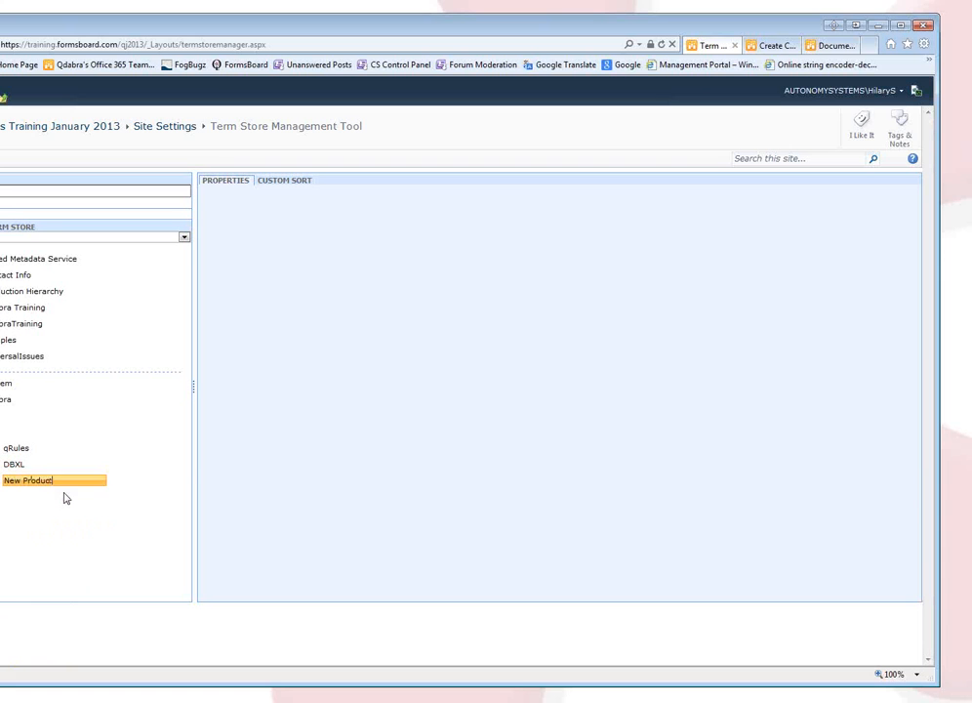
key("Return")
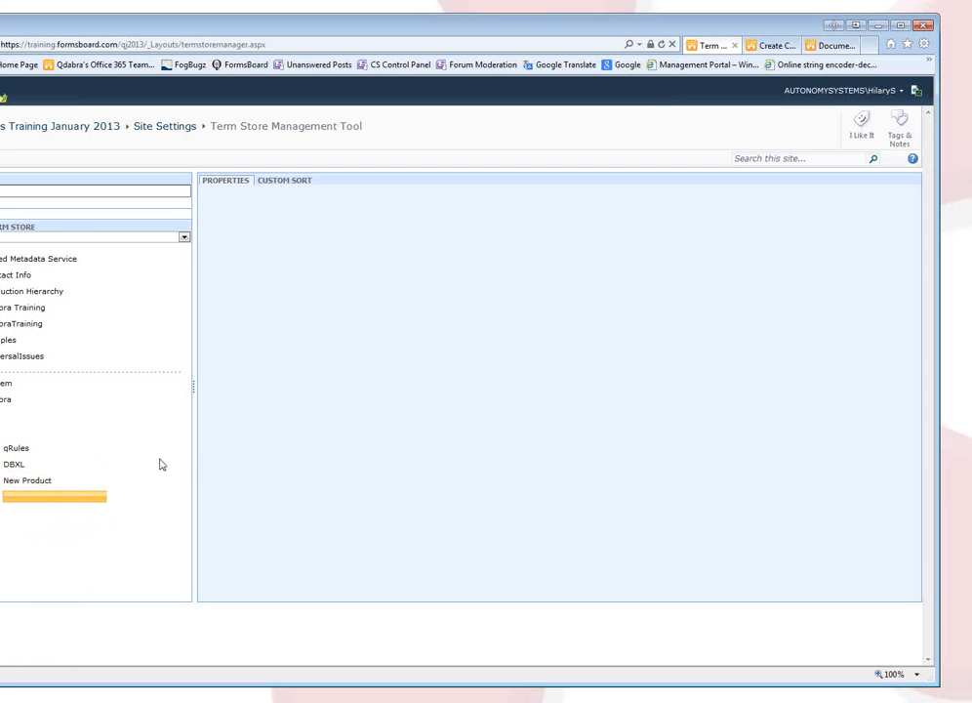
left_click(335, 442)
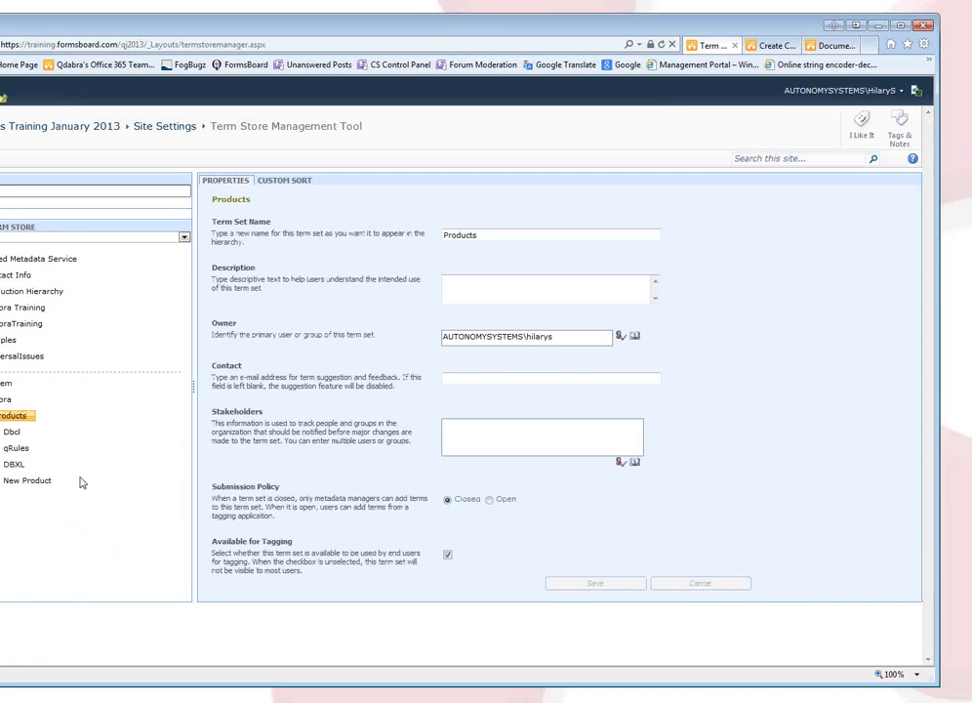
Change the Dbcl term's default label to 'DBXL Server' and save.
left_click(26, 483)
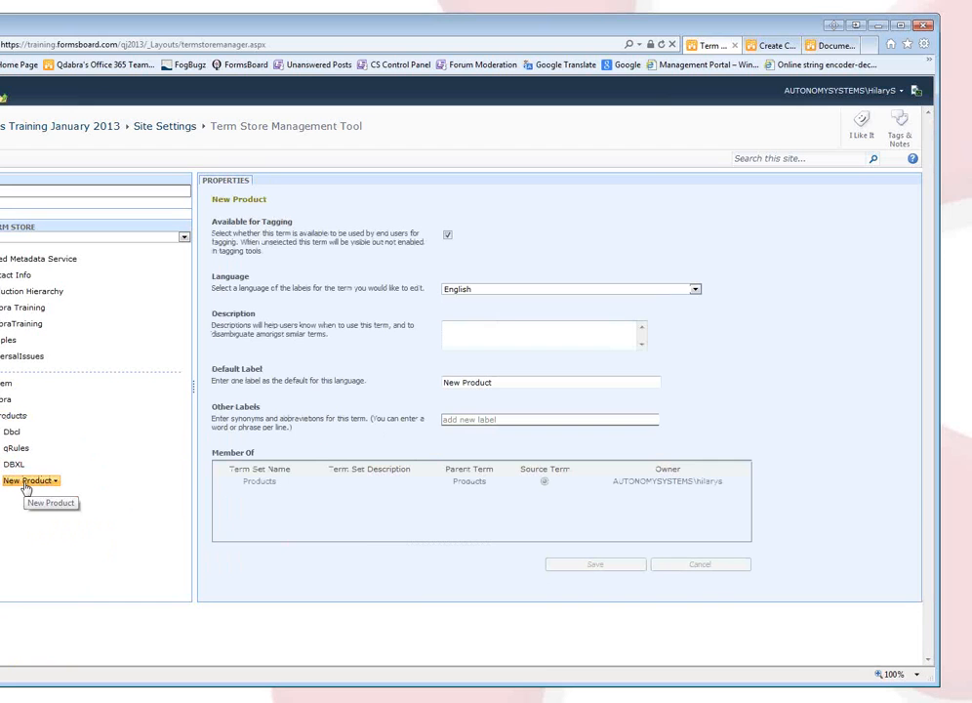
left_click(12, 431)
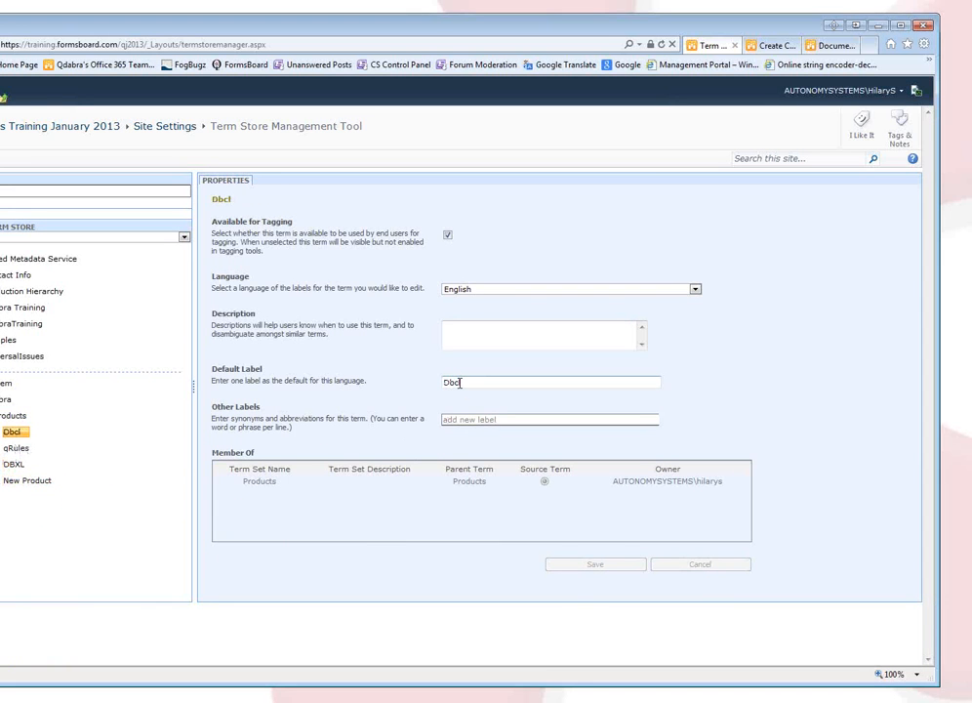
left_click_drag(442, 383, 459, 387)
type("DB")
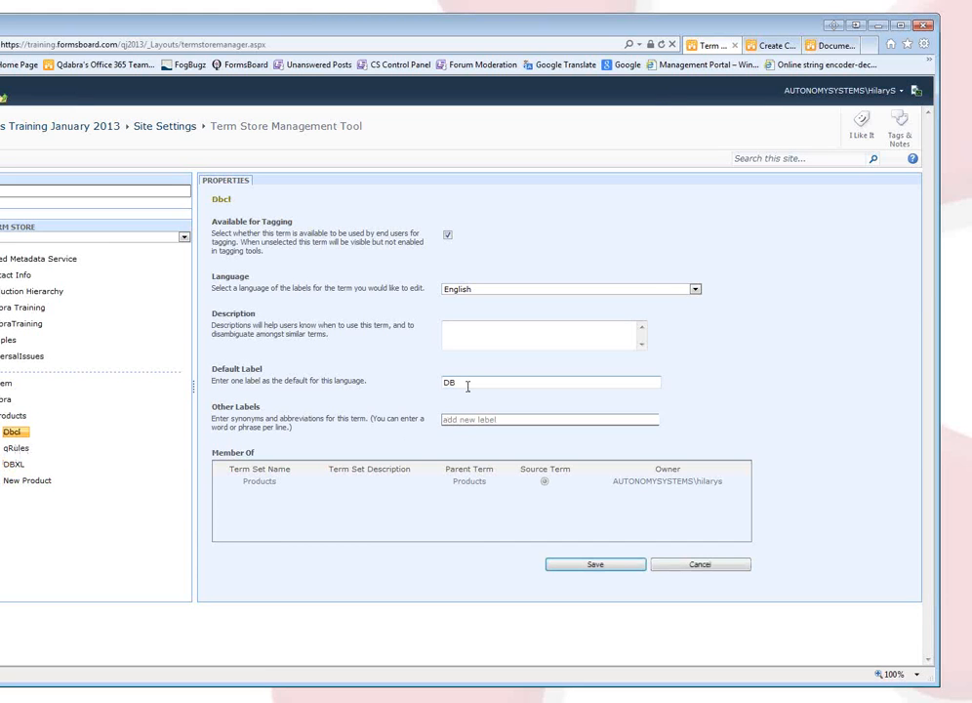
type("BXL Server")
left_click(591, 564)
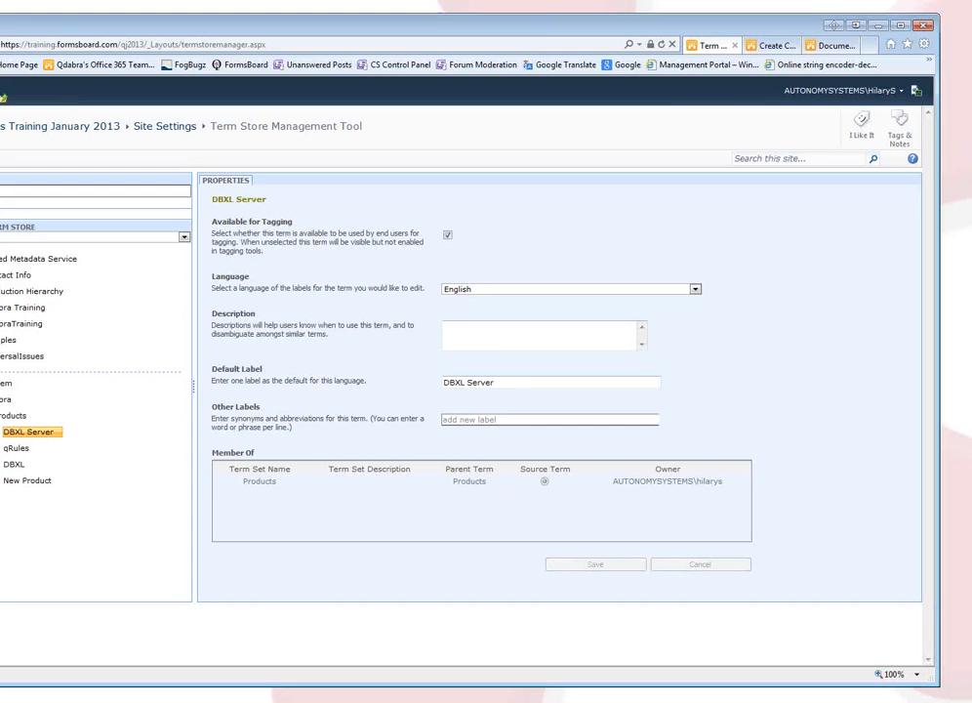
Add version terms 2.5, 2.6 and 2.7 under DBXL Server.
left_click(56, 432)
left_click(24, 444)
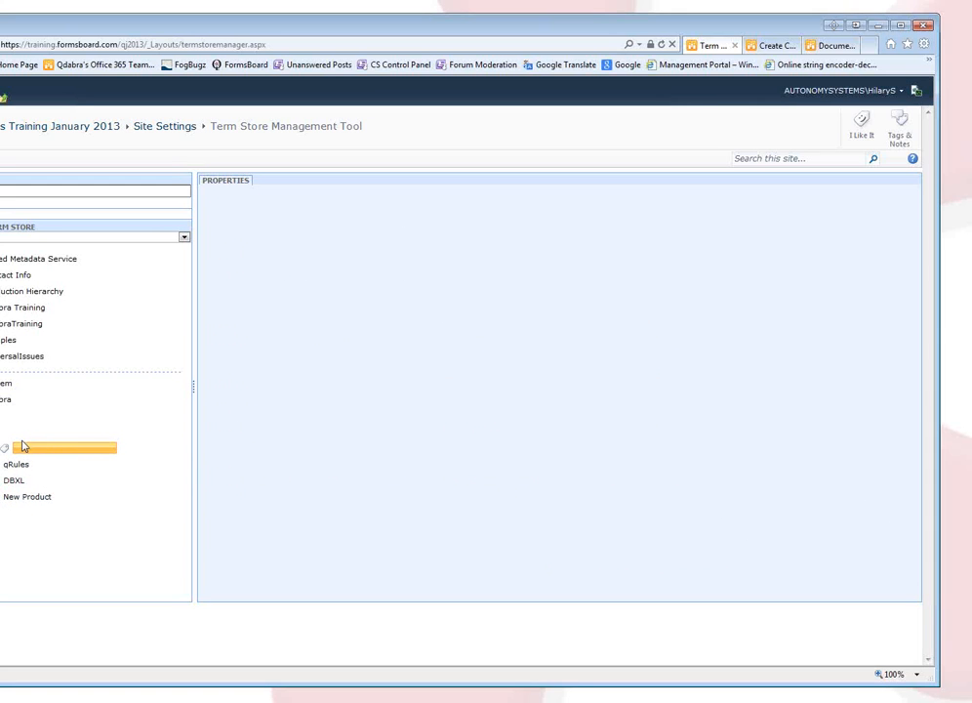
type("2")
key("Return")
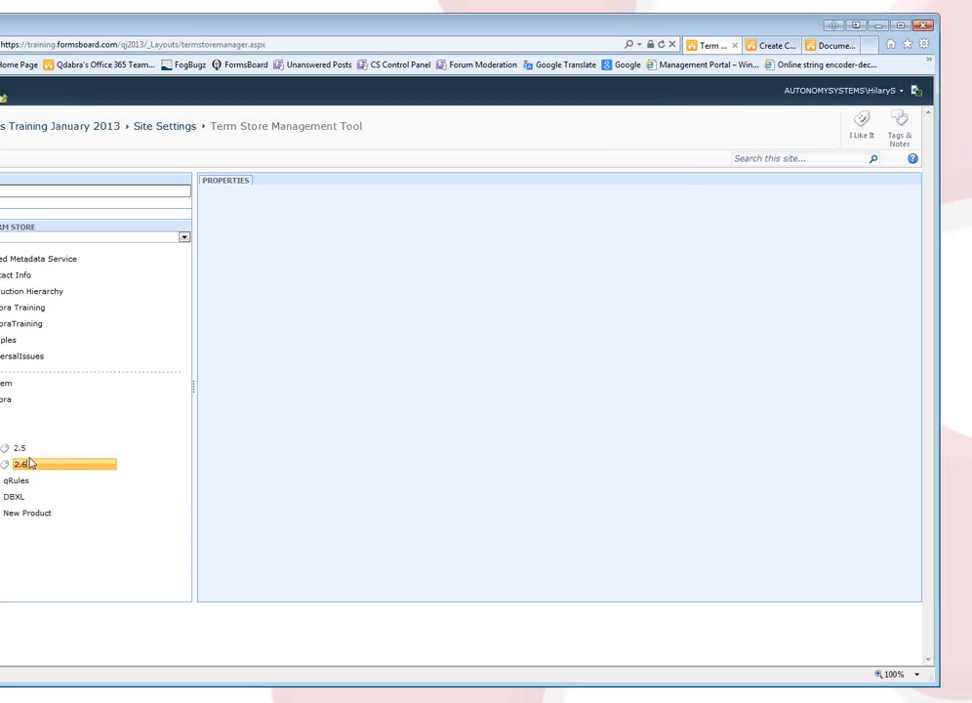
type("2.6")
key("Return")
type("2")
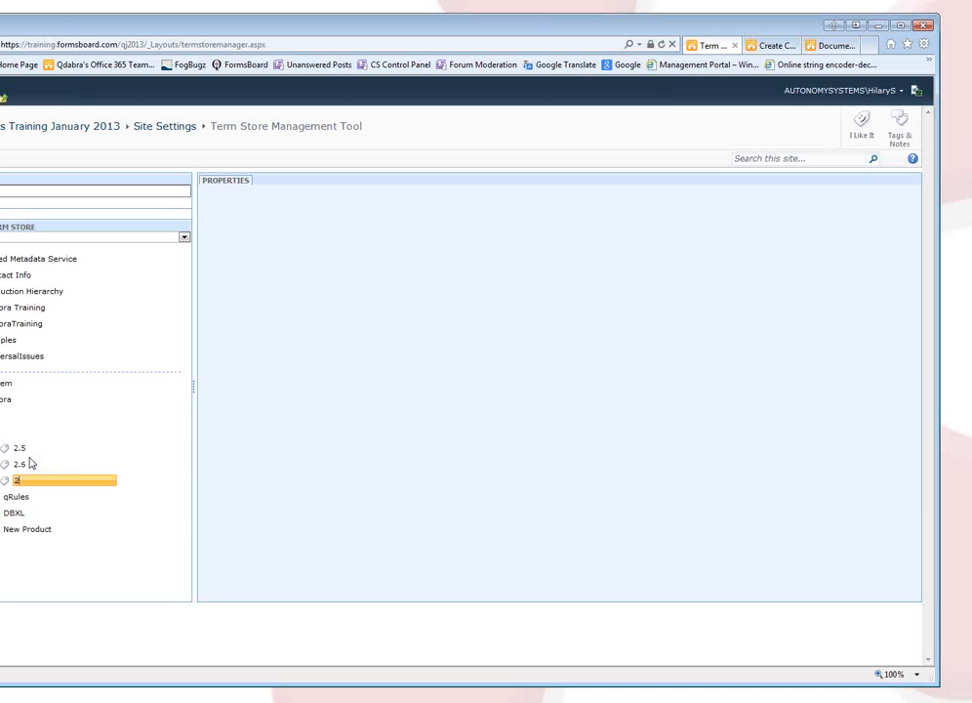
type(".7")
key("Return")
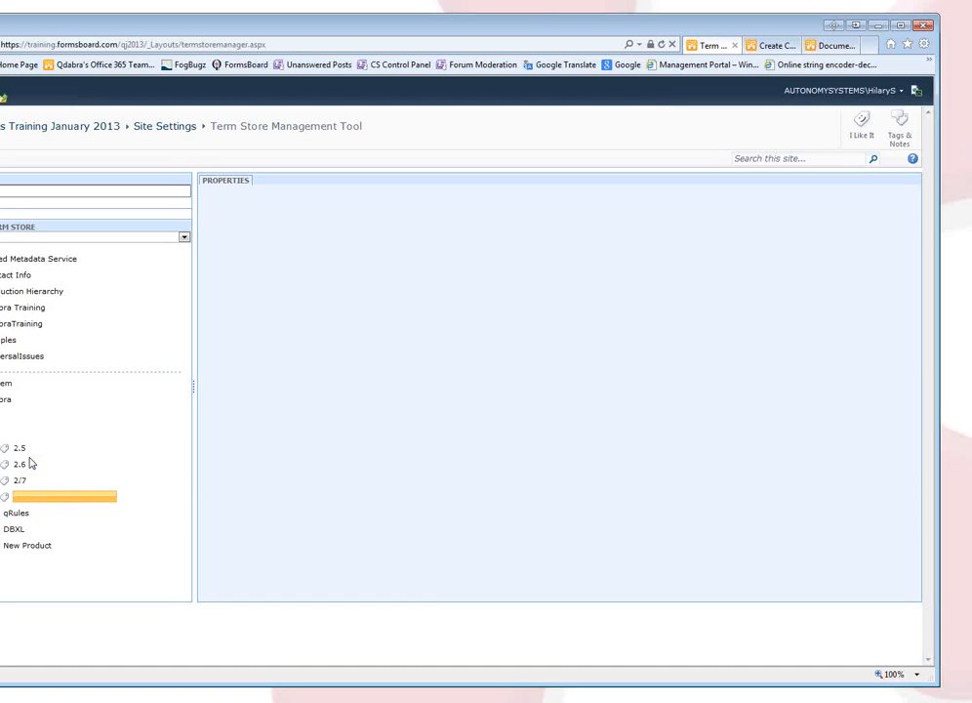
Correct the mistyped 2/7 term's default label to 2.7.
left_click(21, 480)
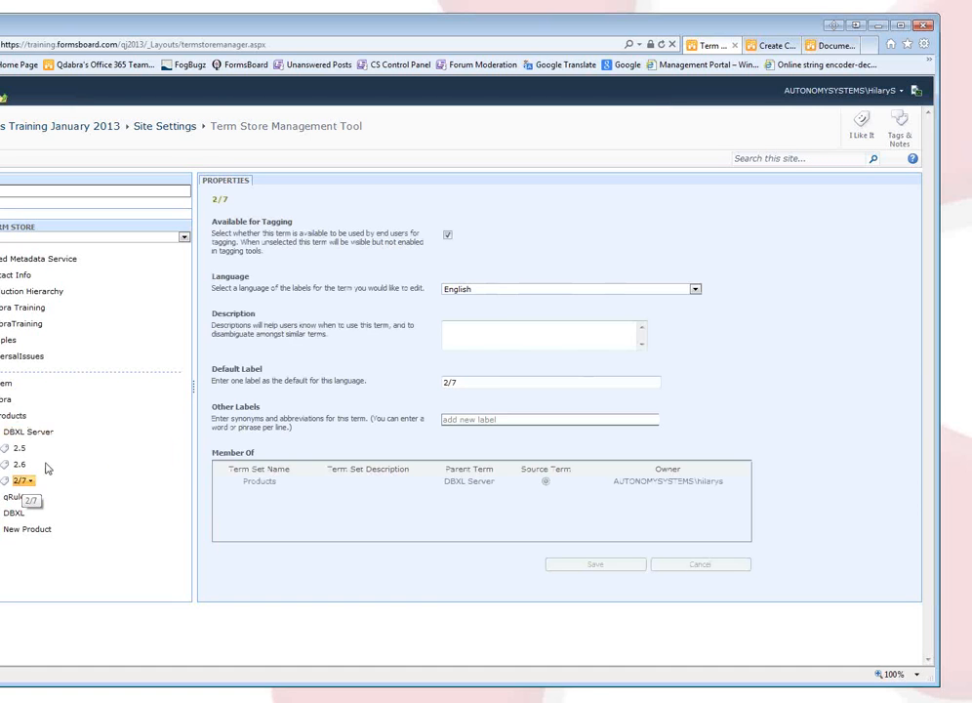
left_click_drag(467, 382, 343, 401)
type("2.7")
key("Return")
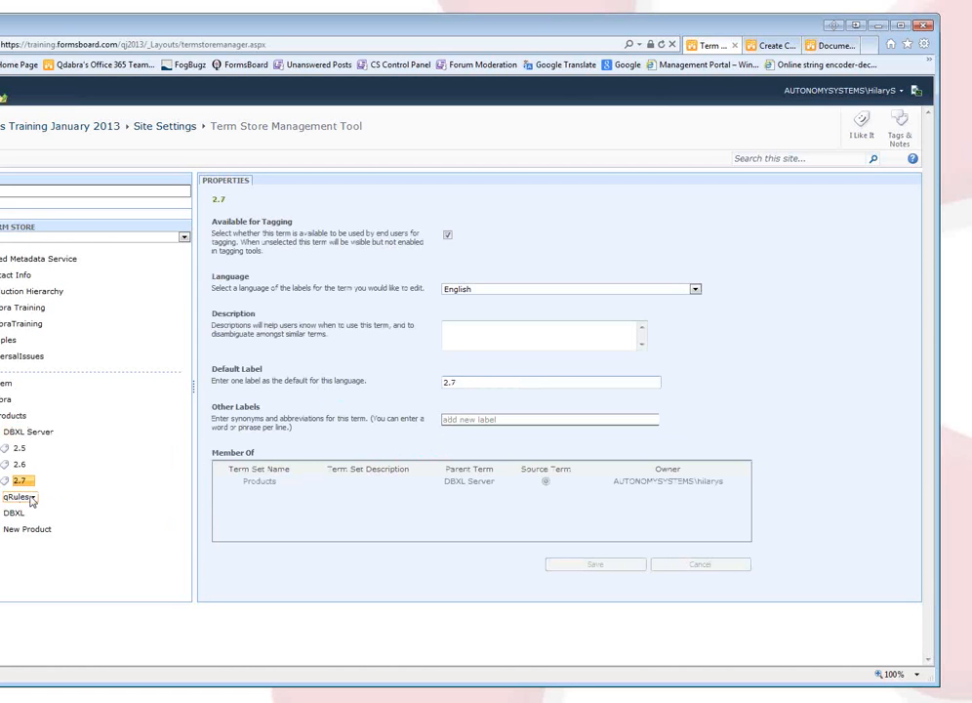
Add version terms 4.2 and 4.3 under qRules.
left_click(32, 498)
left_click(60, 509)
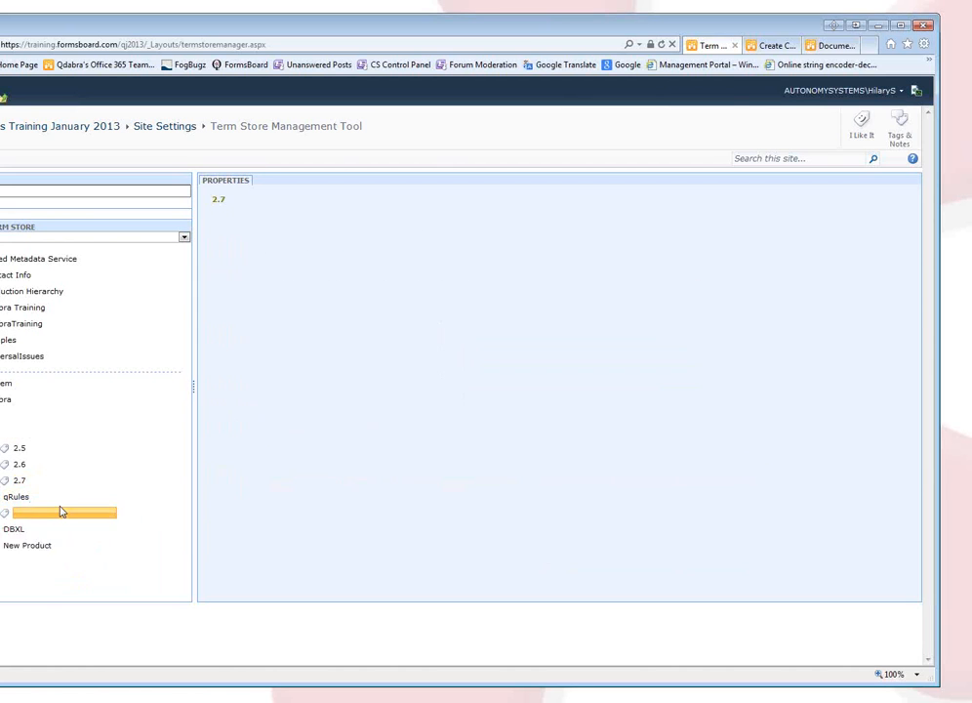
type("4.2")
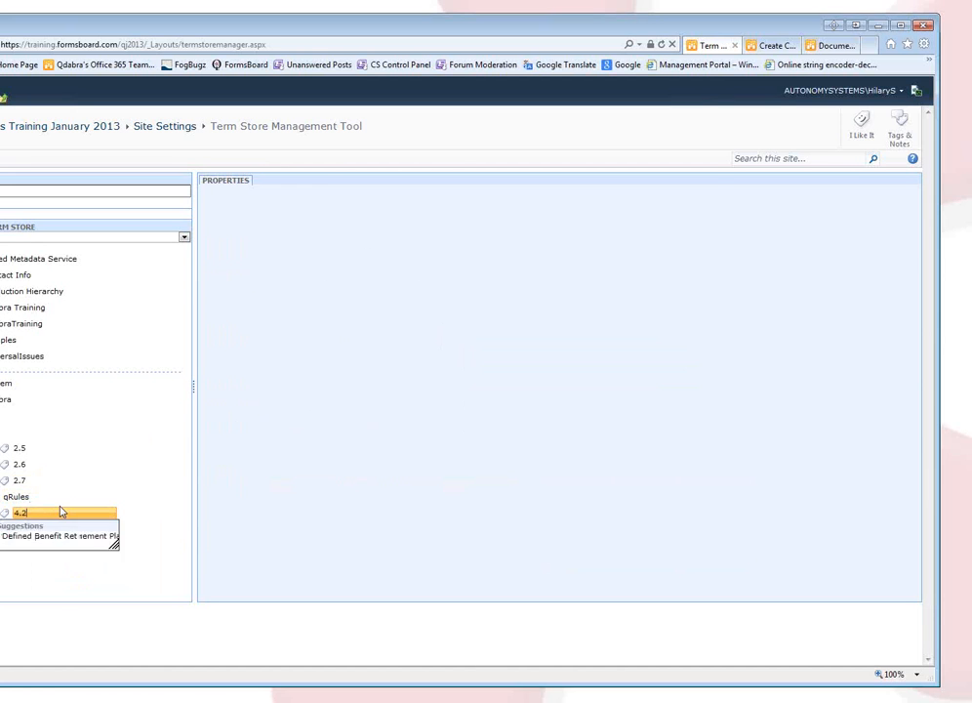
key("Return")
type("4.3")
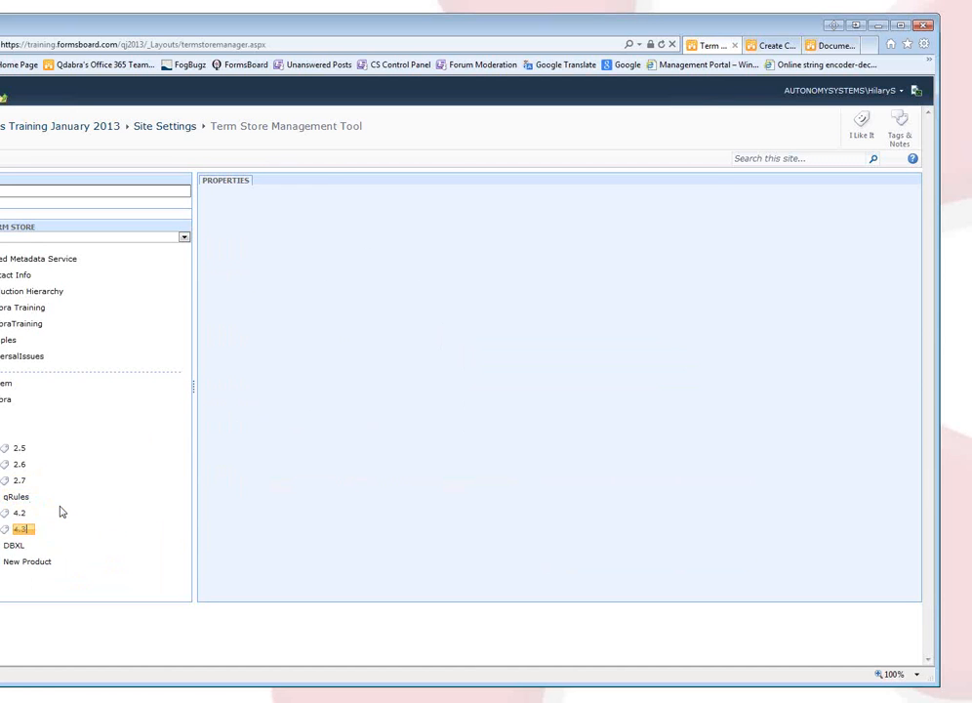
key("Return")
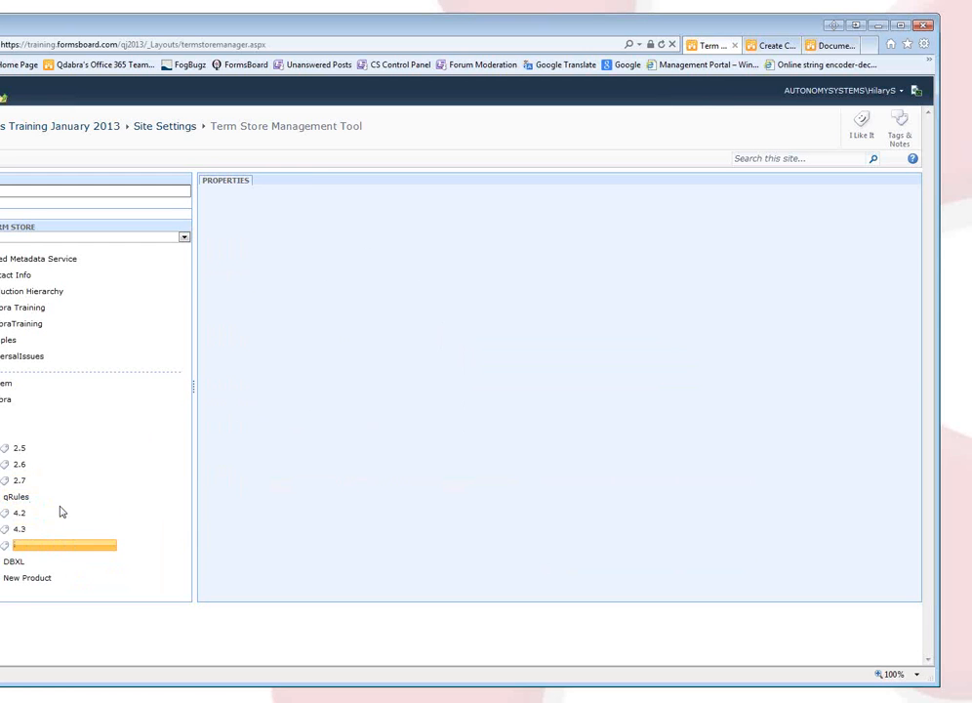
left_click(315, 505)
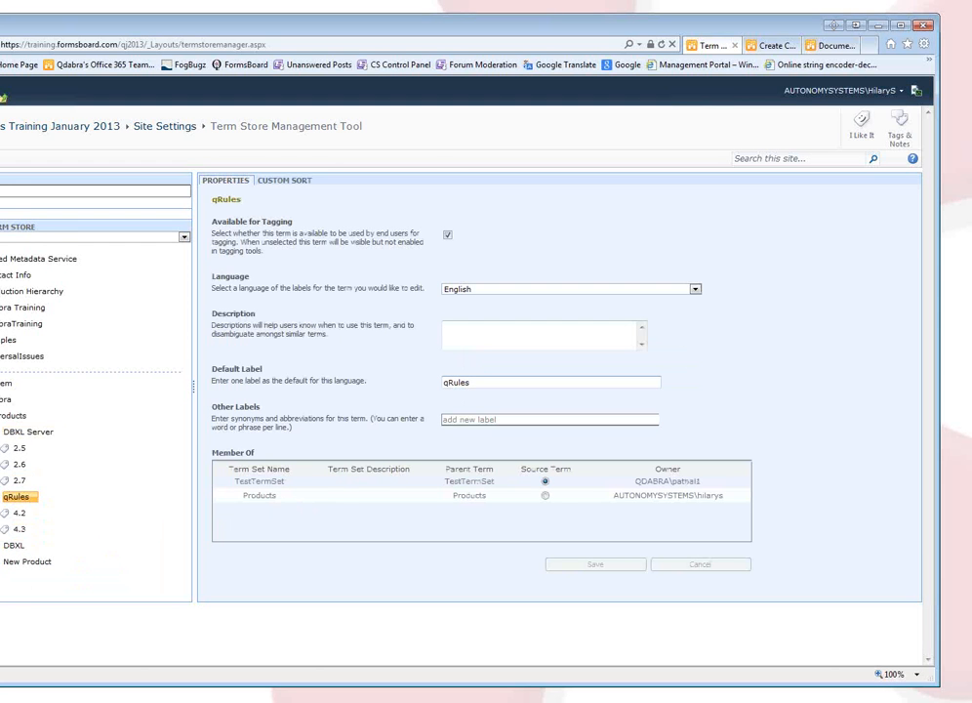
Add version terms 1.2 and 2.3 under New Product.
left_click(41, 564)
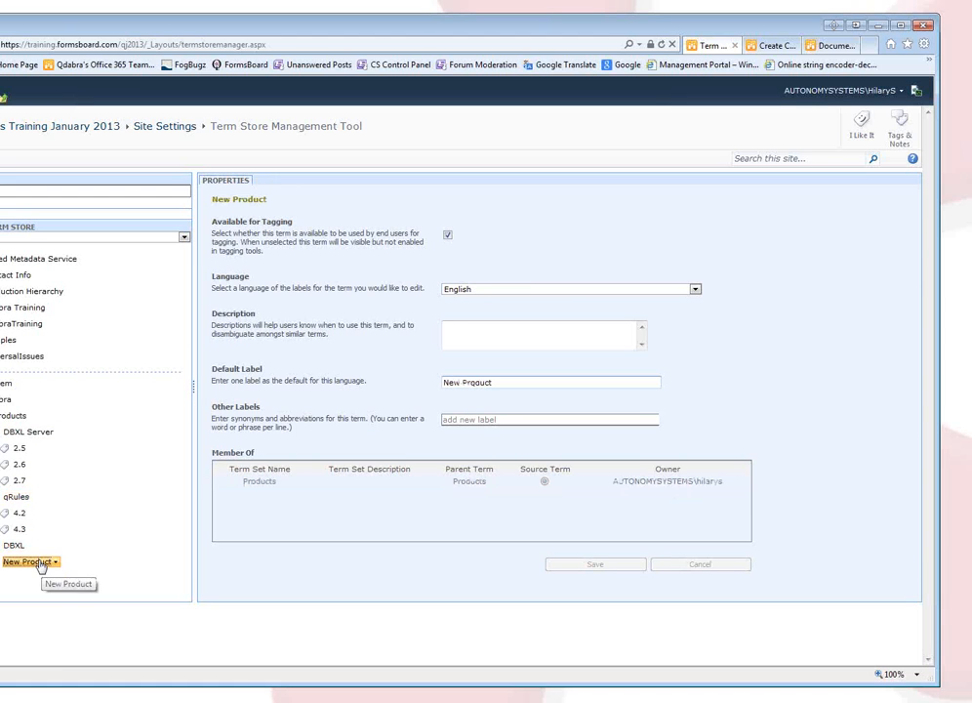
left_click(57, 564)
left_click(24, 573)
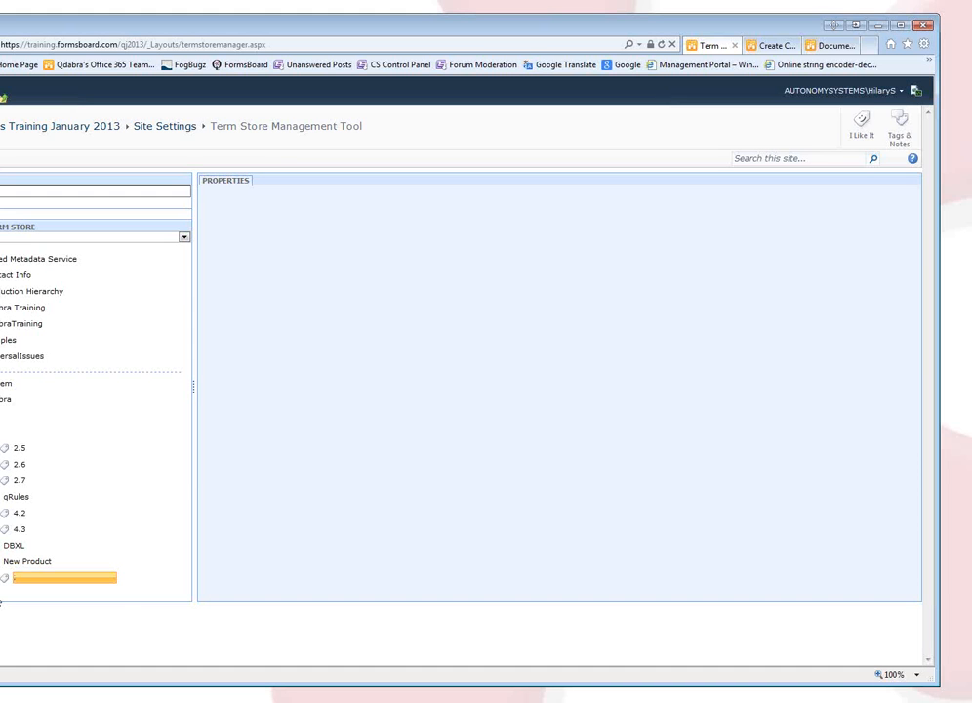
type("1.2")
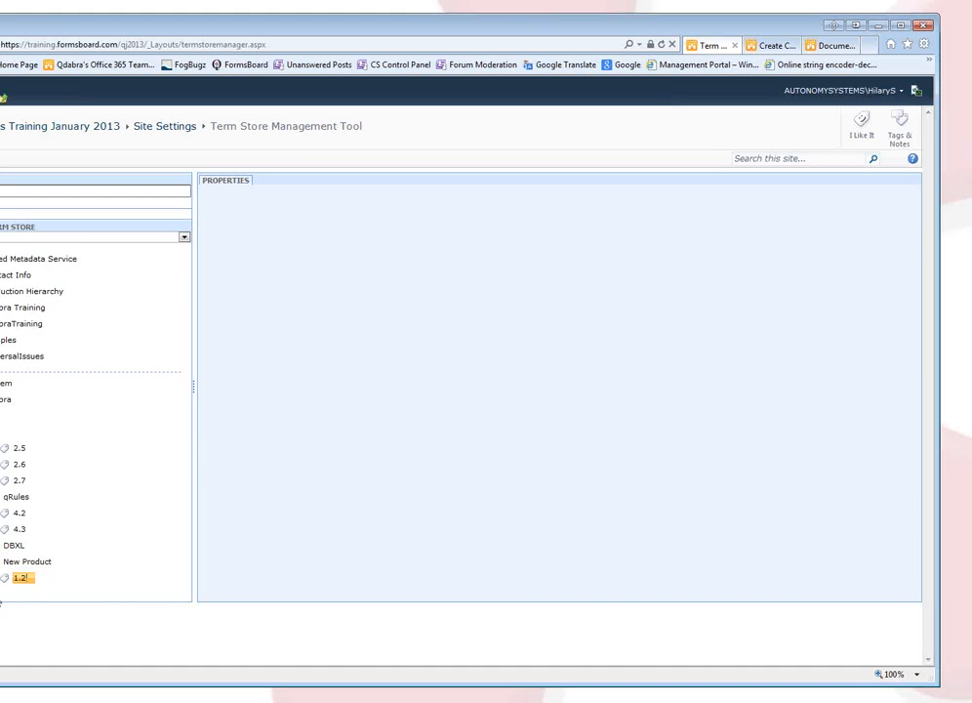
key("Return")
type("2.3")
key("Return")
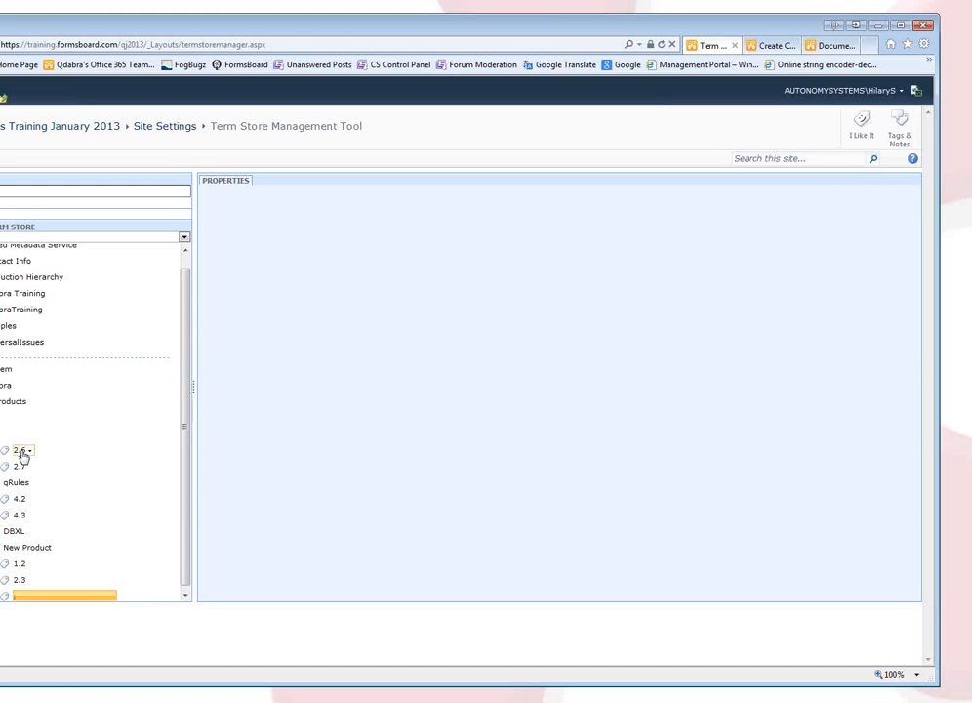
Add child terms Trial and Full under the 4.2 term.
mouse_move(19, 501)
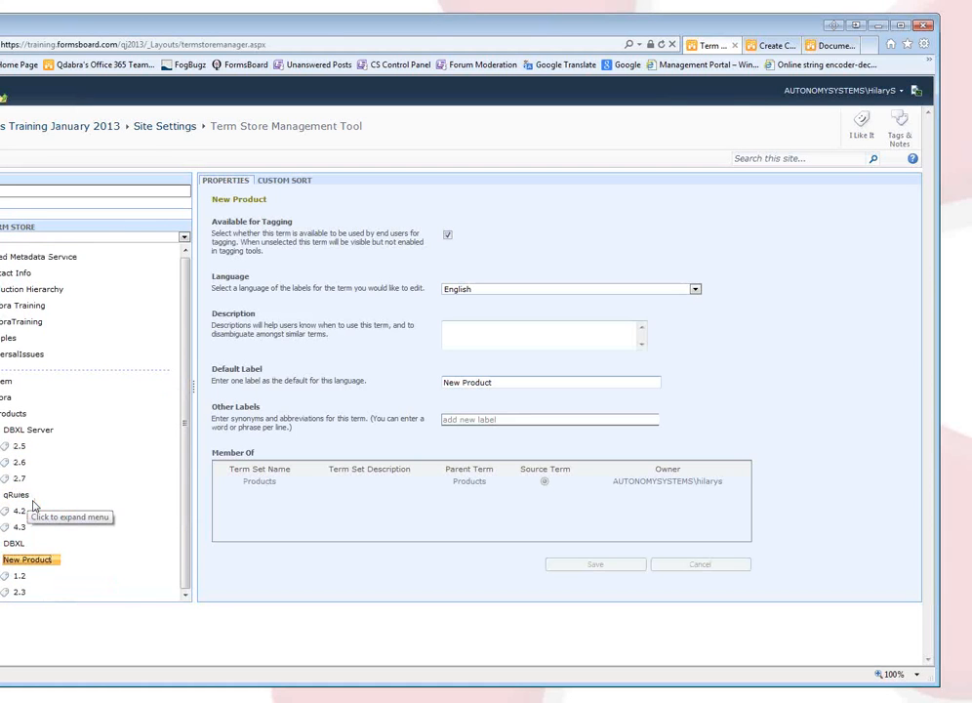
left_click(29, 526)
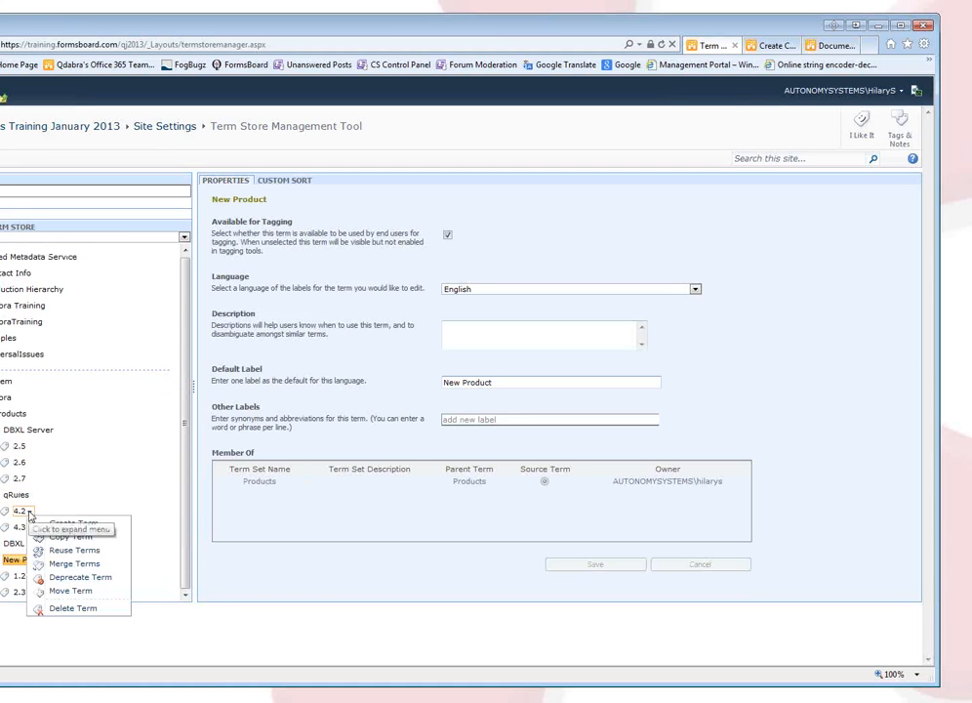
left_click(39, 525)
type("Trial")
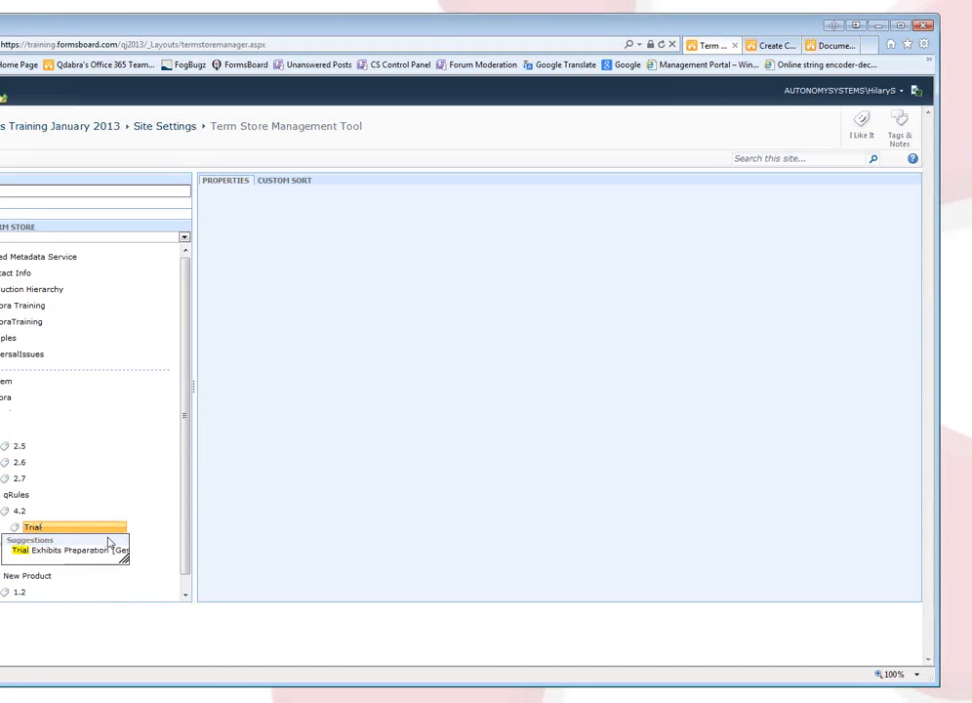
key("Return")
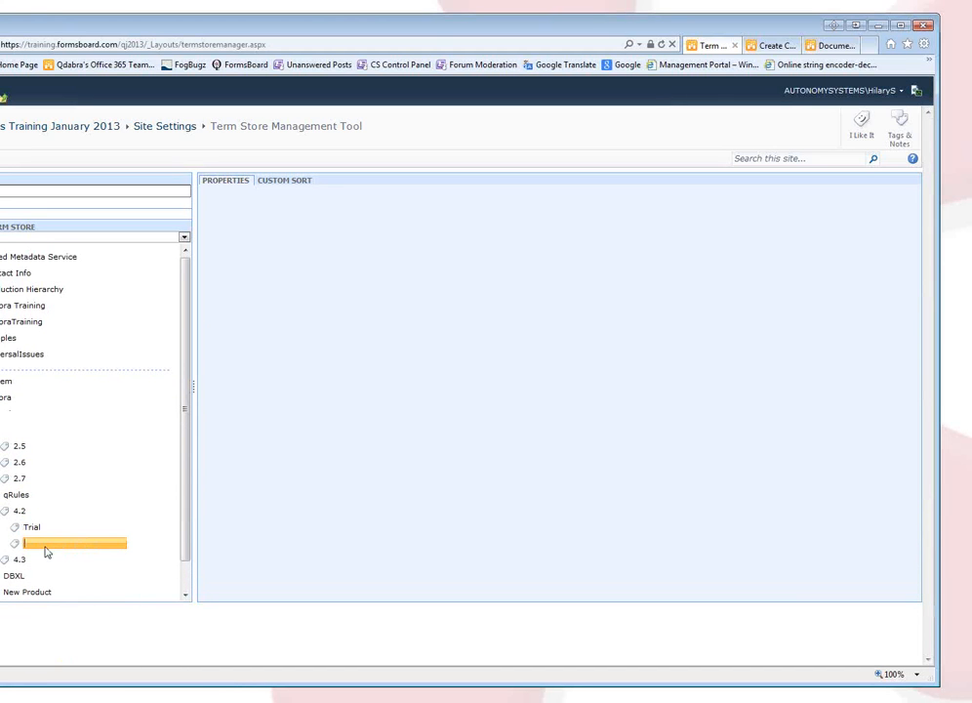
type("Full")
left_click(220, 545)
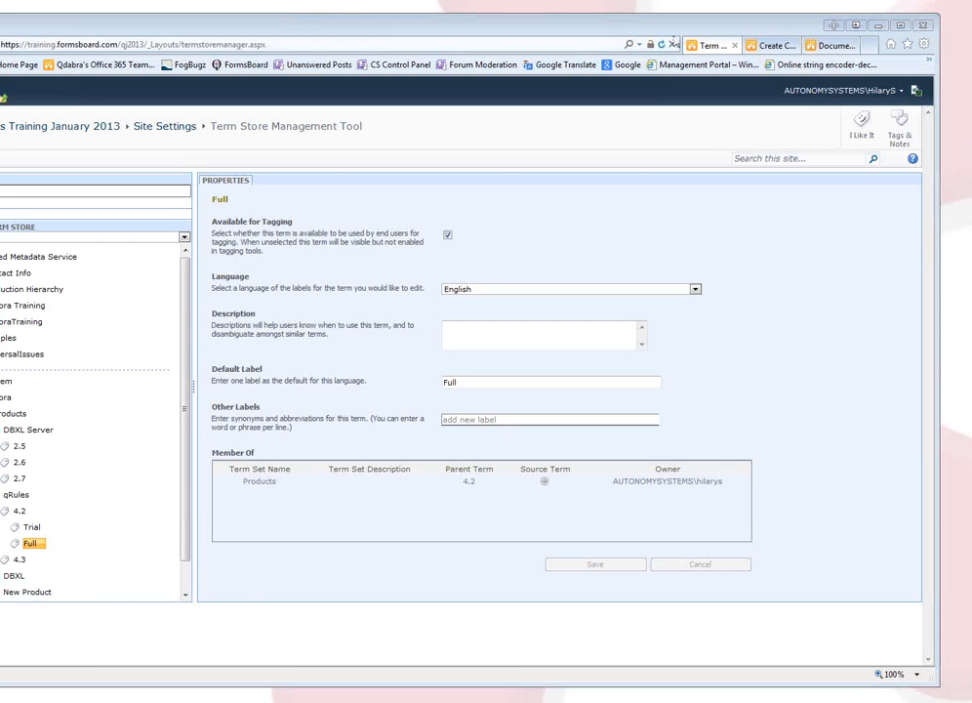
Go back to the Shared Documents library and start a new column from the Library ribbon.
left_click(762, 45)
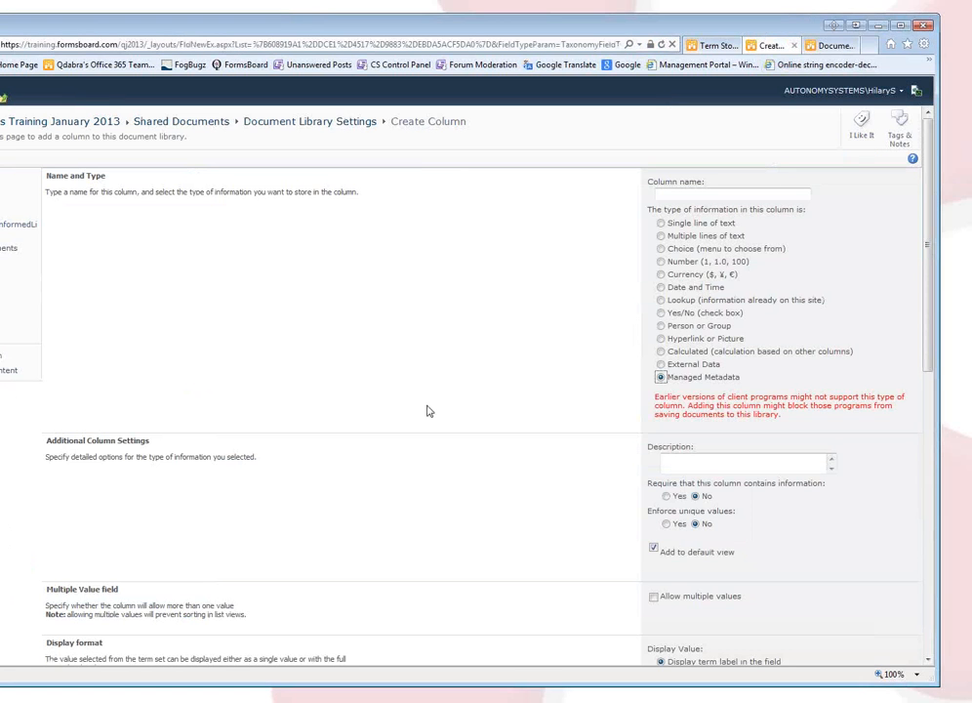
left_click(217, 128)
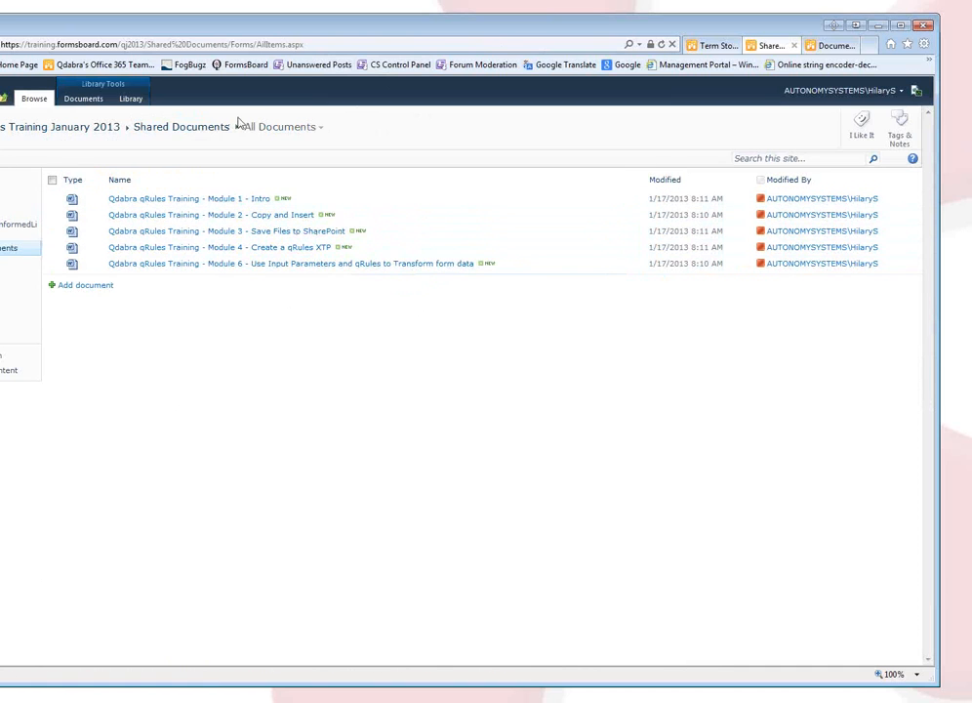
left_click(134, 103)
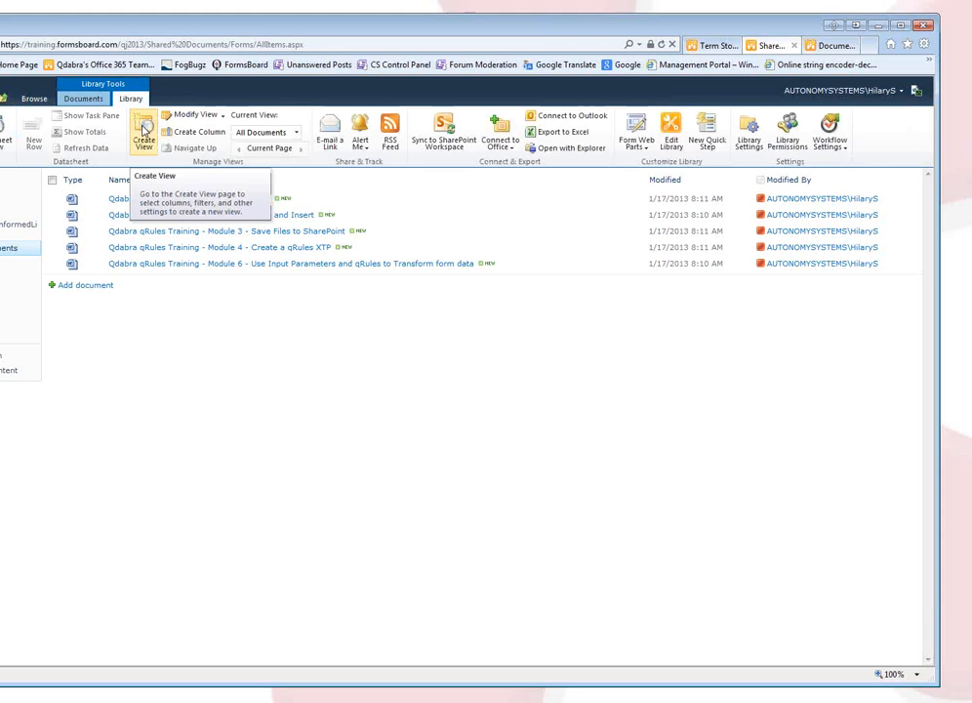
left_click(205, 132)
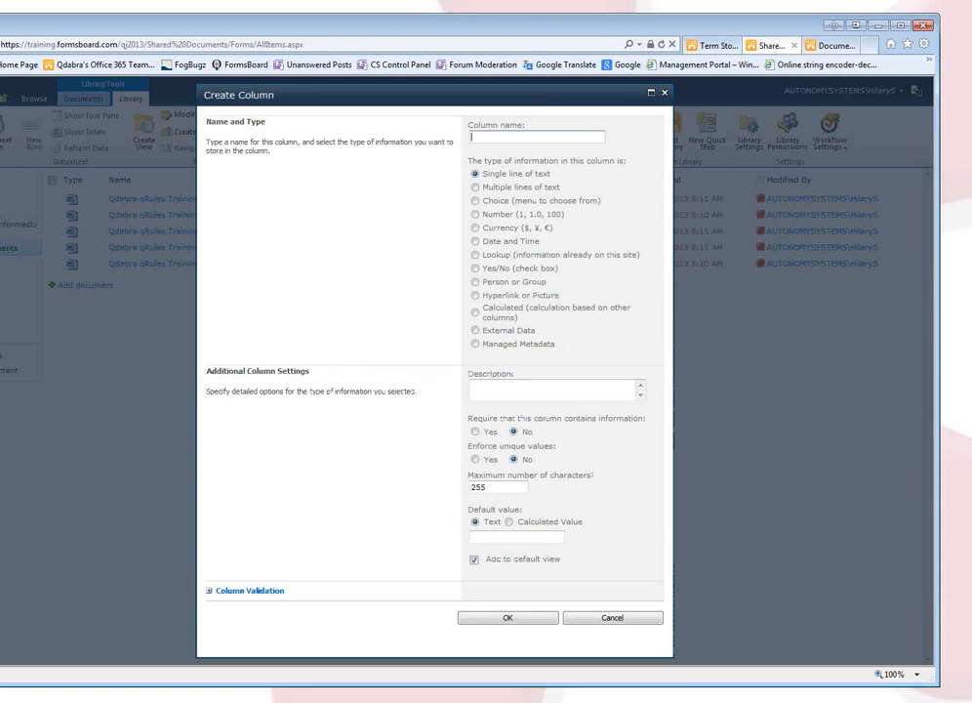
Name the new column 'ManagedData' and make it a Managed Metadata column.
type("ManagedData")
left_click(476, 344)
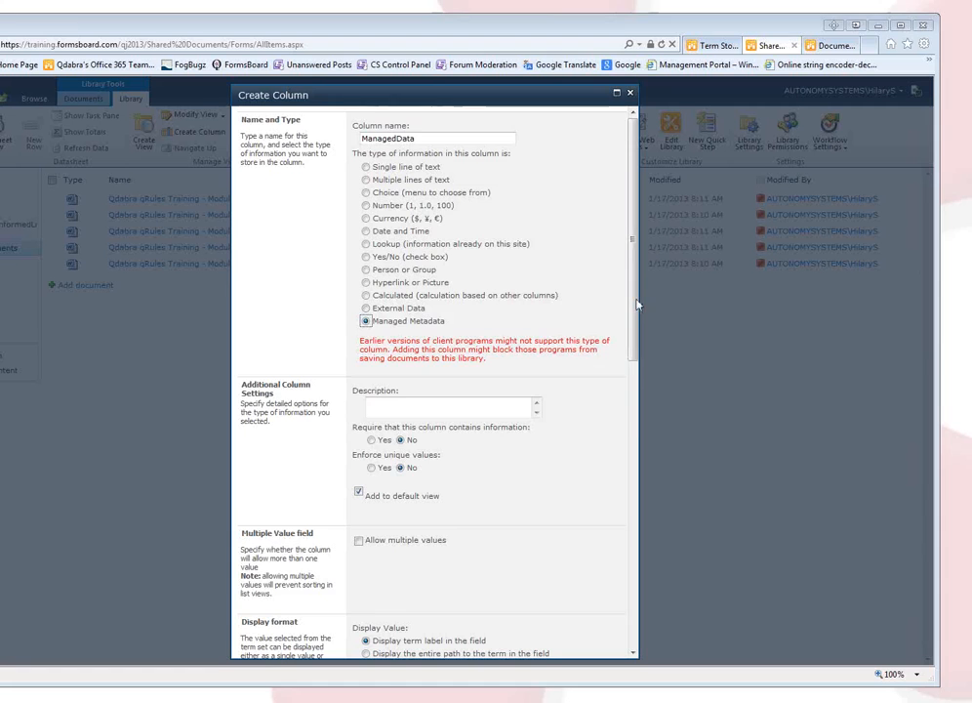
Bind ManagedData to the Managed Metadata Service > Qdabra > Products term set and create the column.
scroll(613, 432, "down", 5)
scroll(618, 528, "down", 4)
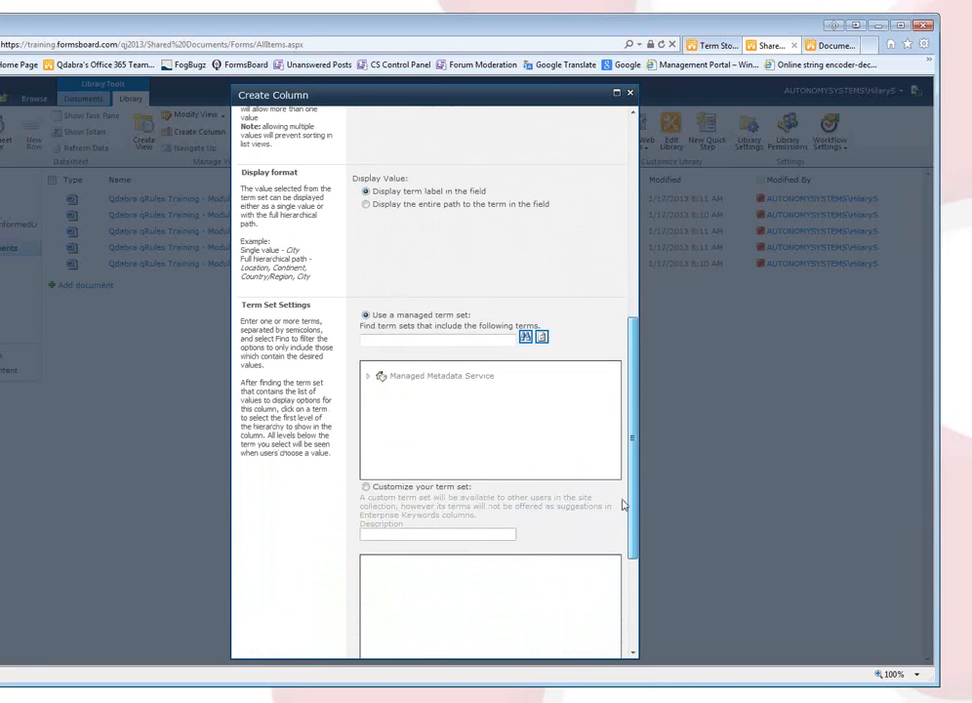
scroll(618, 529, "down", 1)
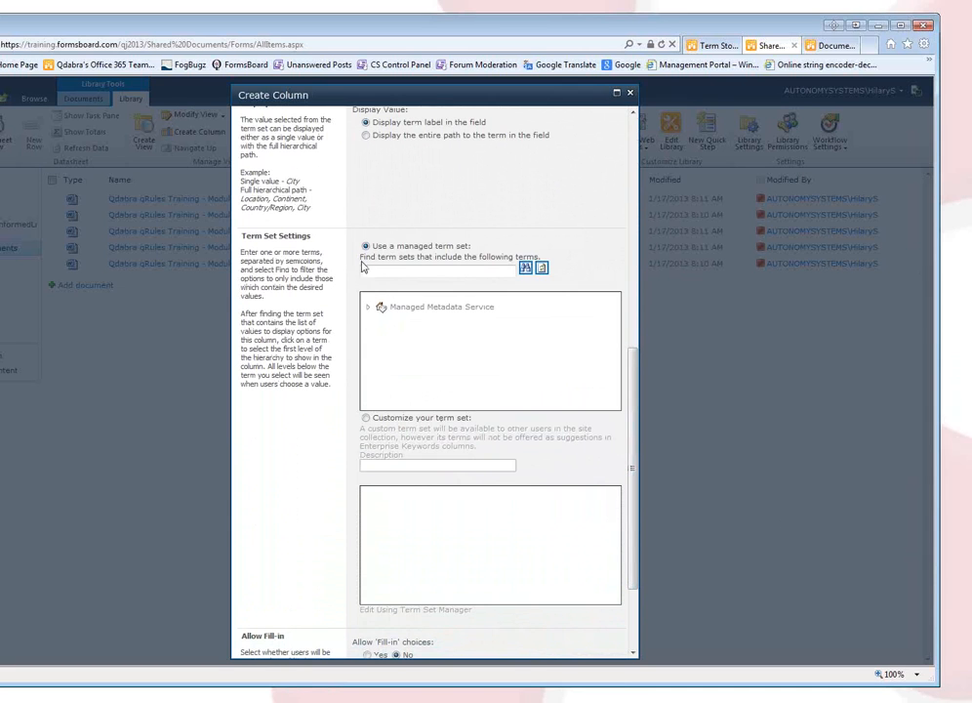
left_click(369, 308)
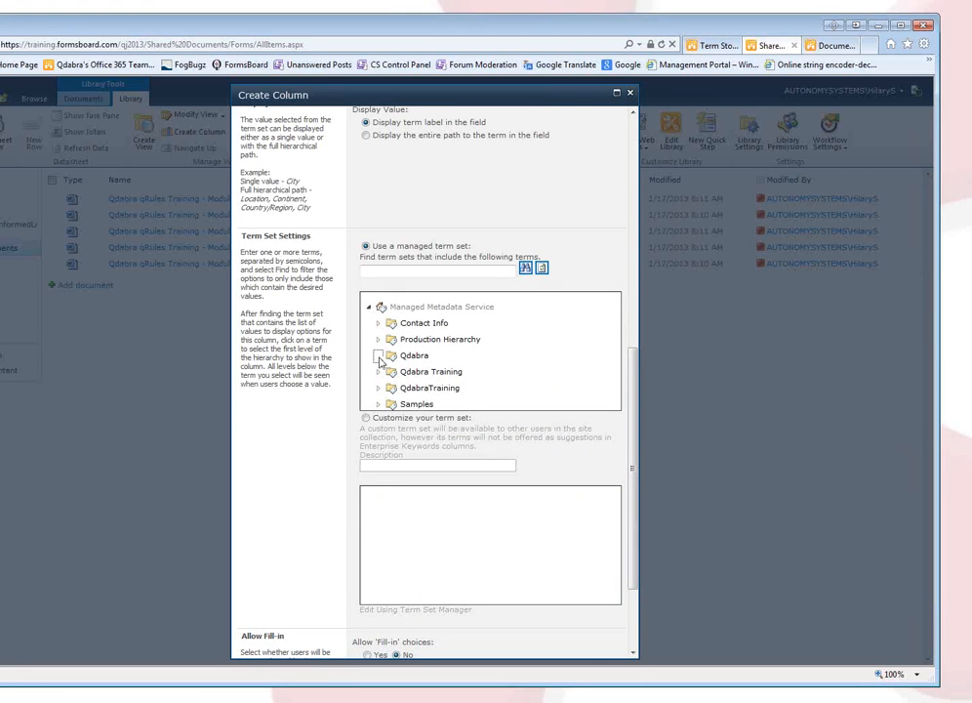
left_click(379, 355)
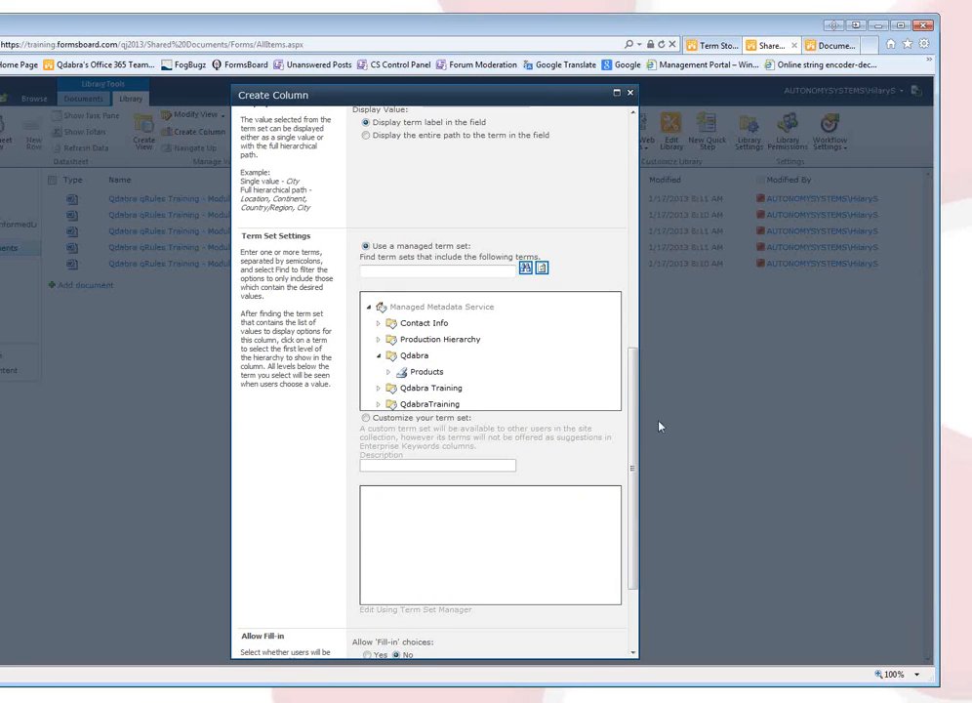
left_click(419, 374)
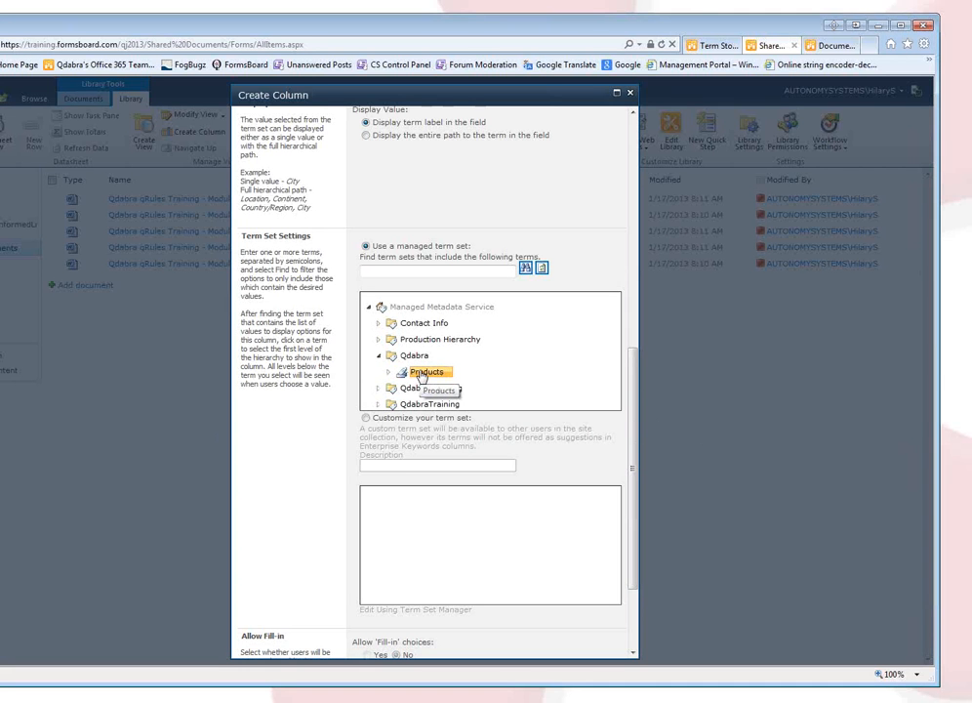
scroll(640, 489, "down", 3)
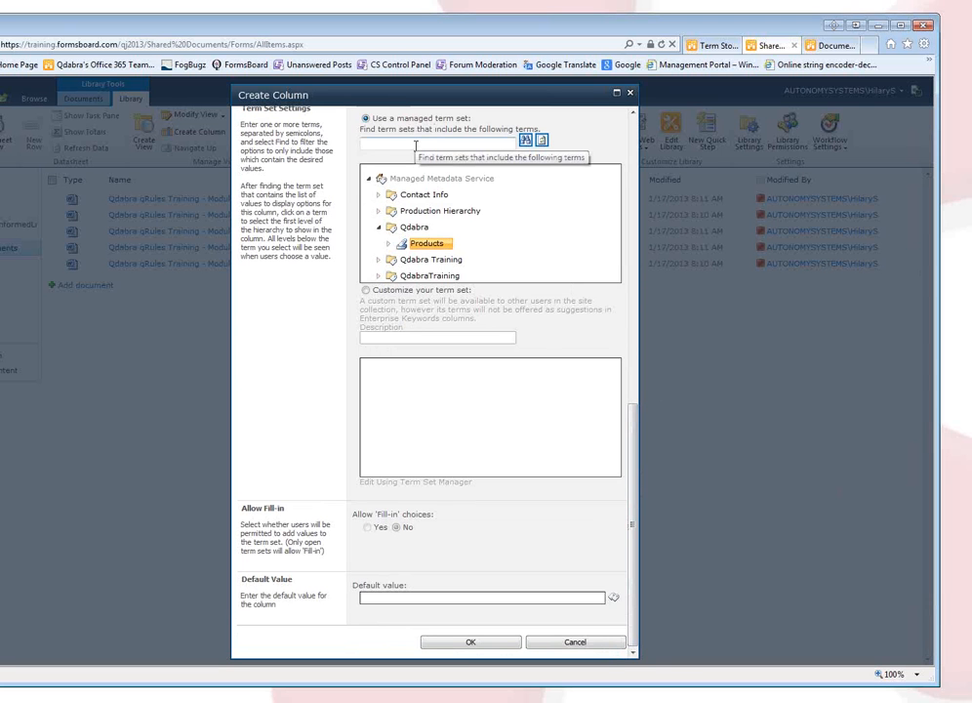
type("Products")
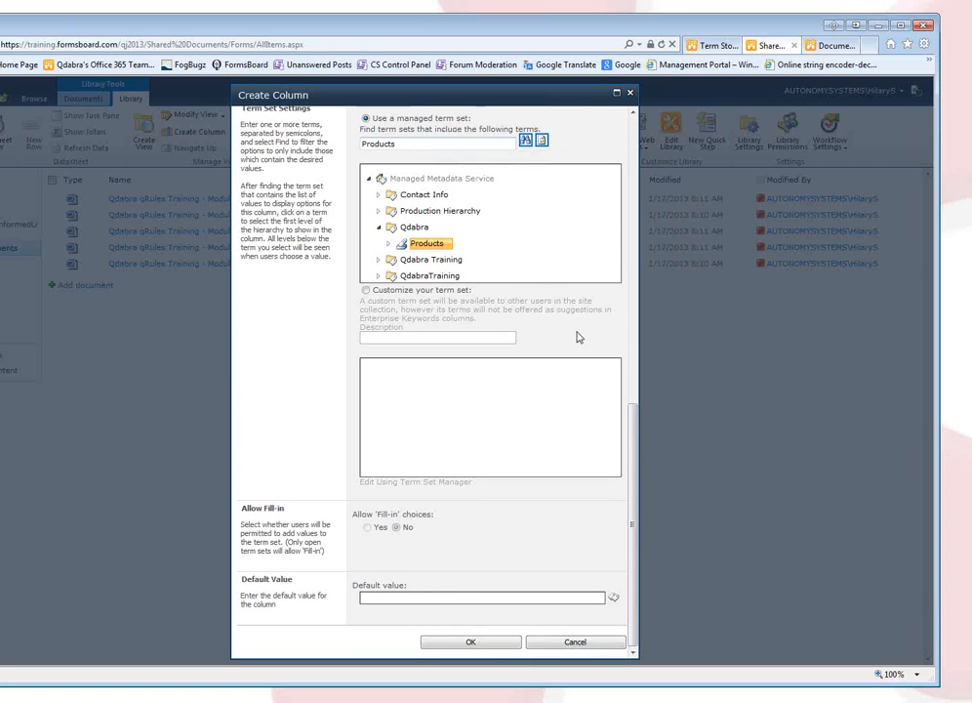
left_click(438, 647)
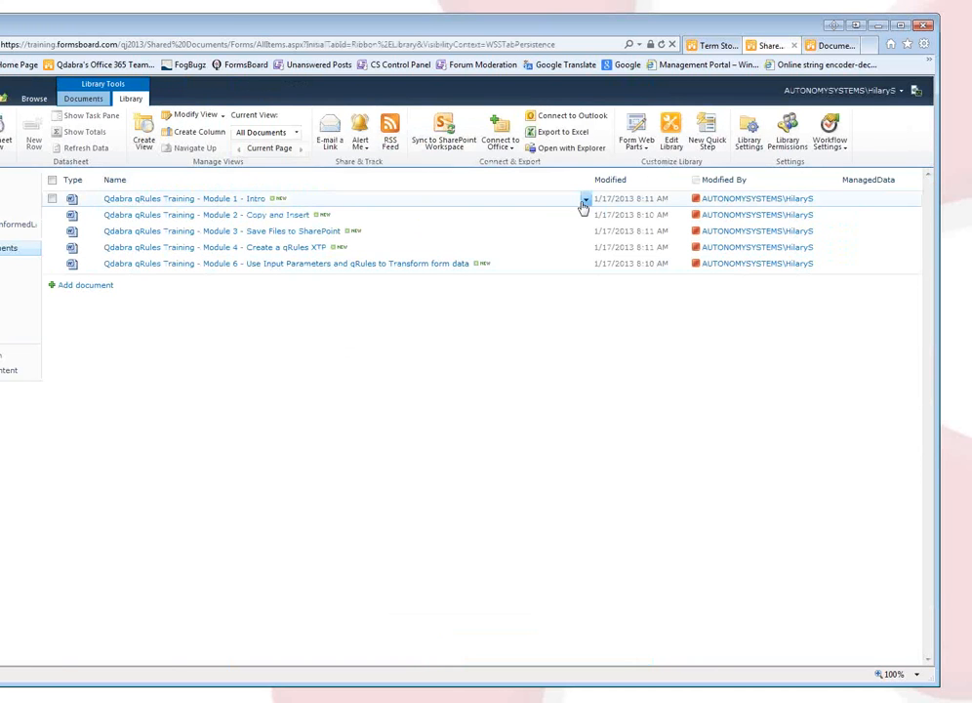
Edit Module 1 – Intro's properties and browse ManagedData terms, expanding DBXL Server, New Product and qRules.
left_click(584, 202)
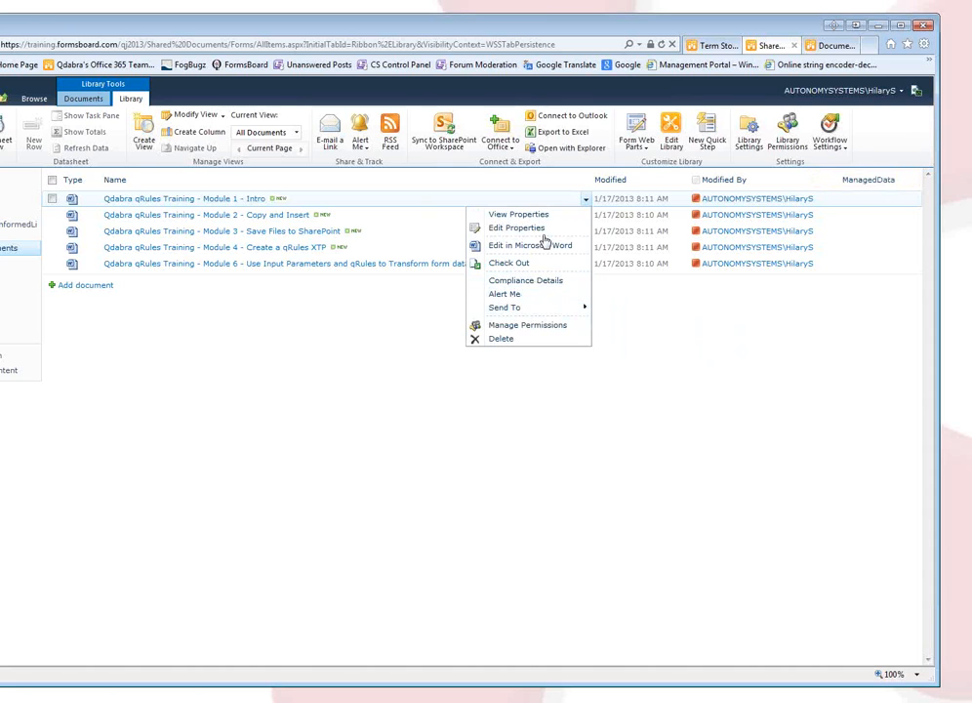
left_click(544, 237)
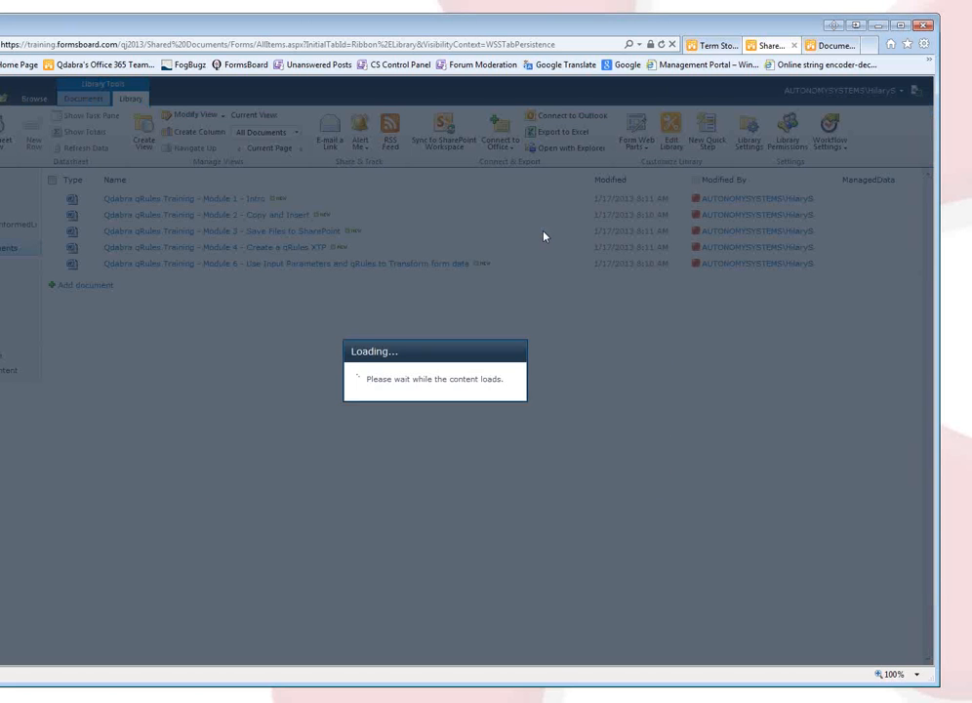
left_click(604, 422)
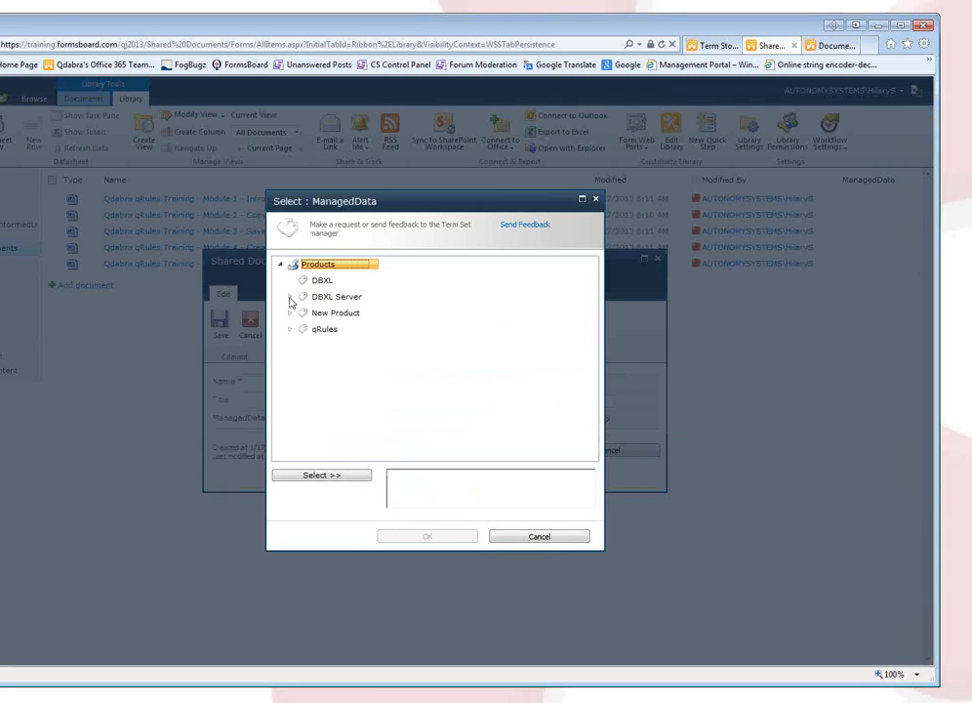
left_click(290, 296)
left_click(290, 361)
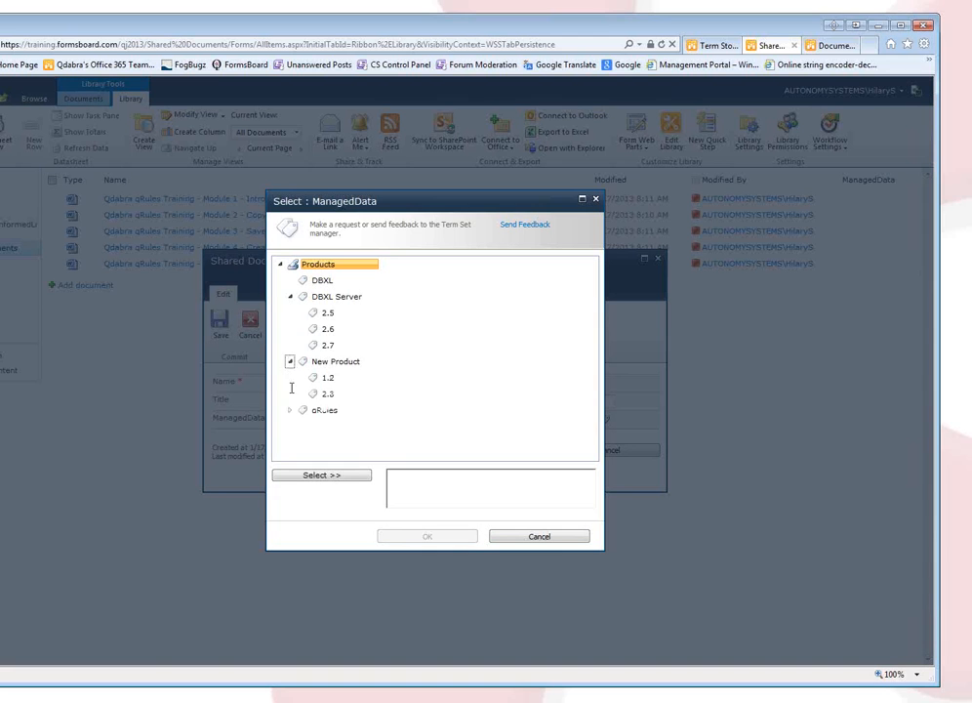
left_click(290, 410)
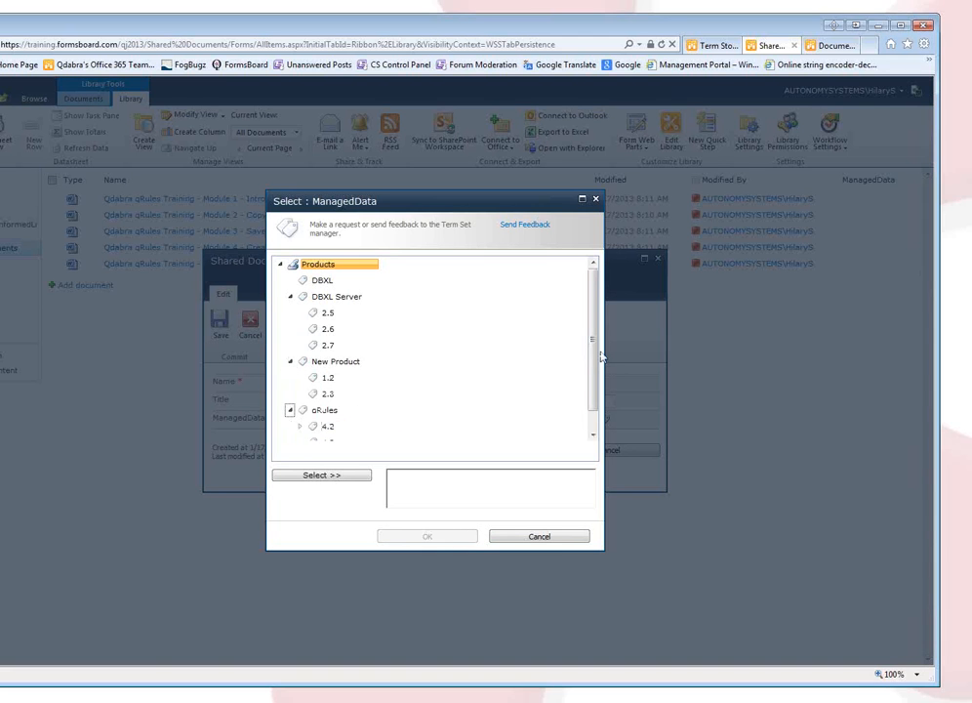
scroll(595, 369, "down", 1)
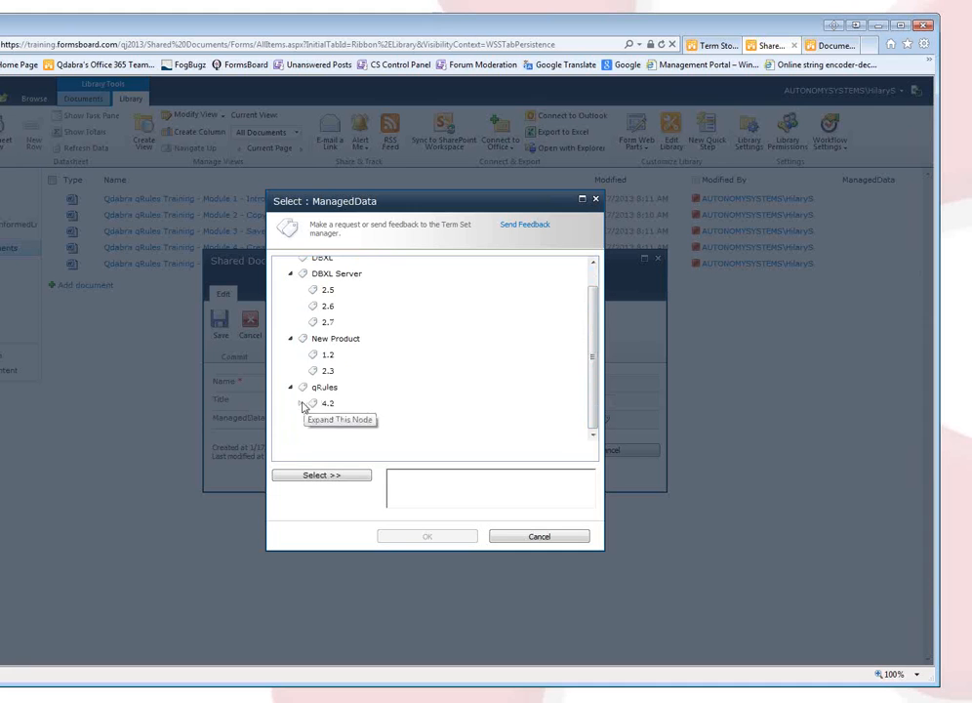
Set ManagedData to Full under qRules 4.2, replacing Trial, and save the properties.
left_click(301, 404)
left_click(344, 437)
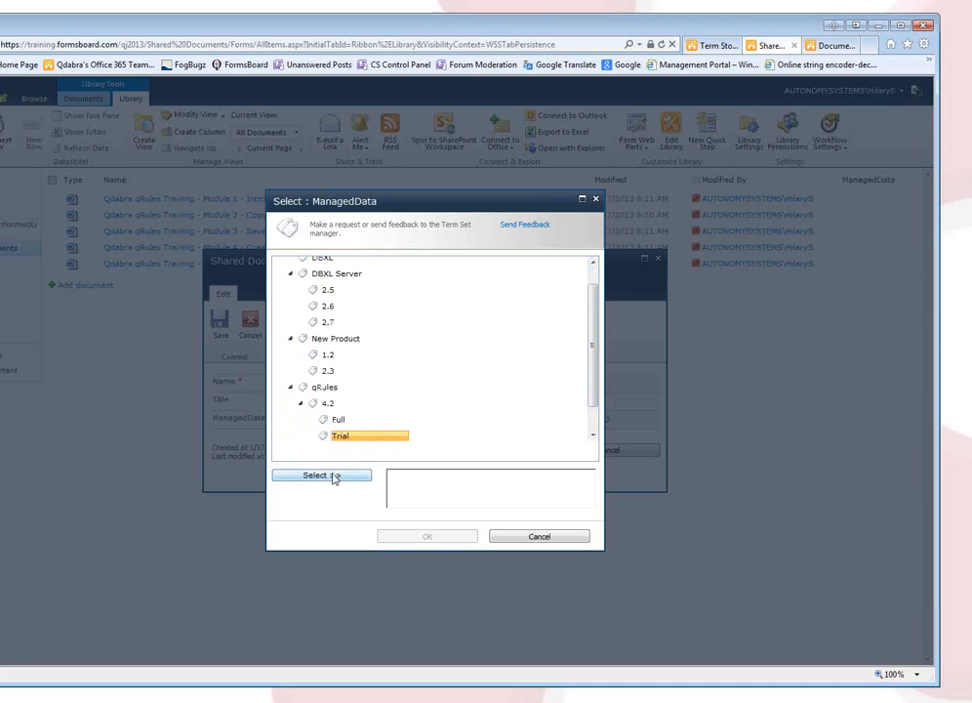
left_click(330, 477)
left_click(337, 421)
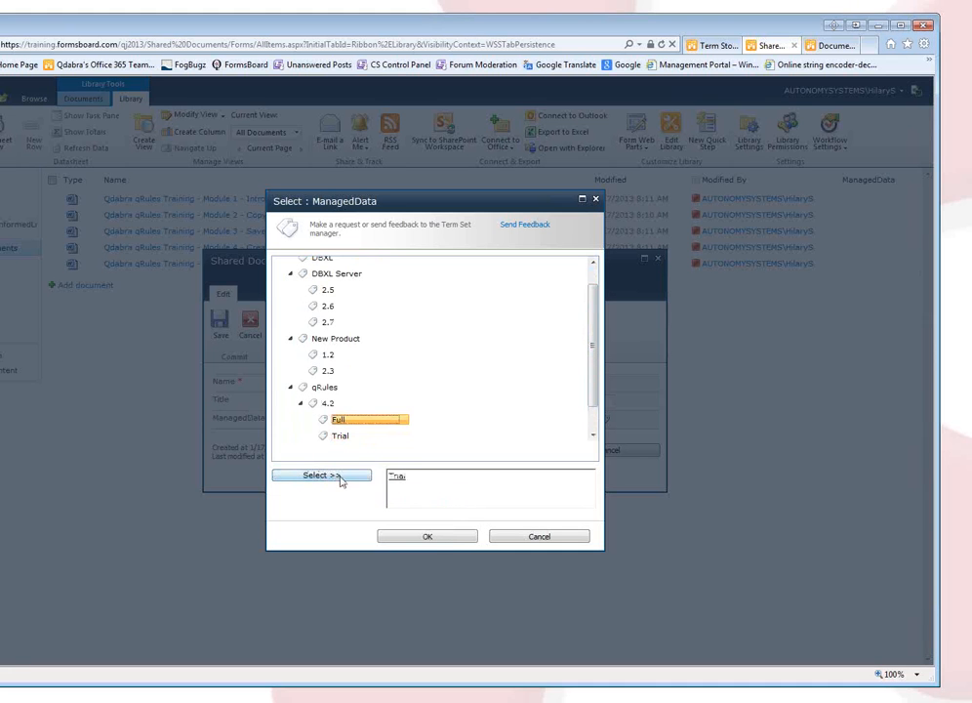
left_click(330, 477)
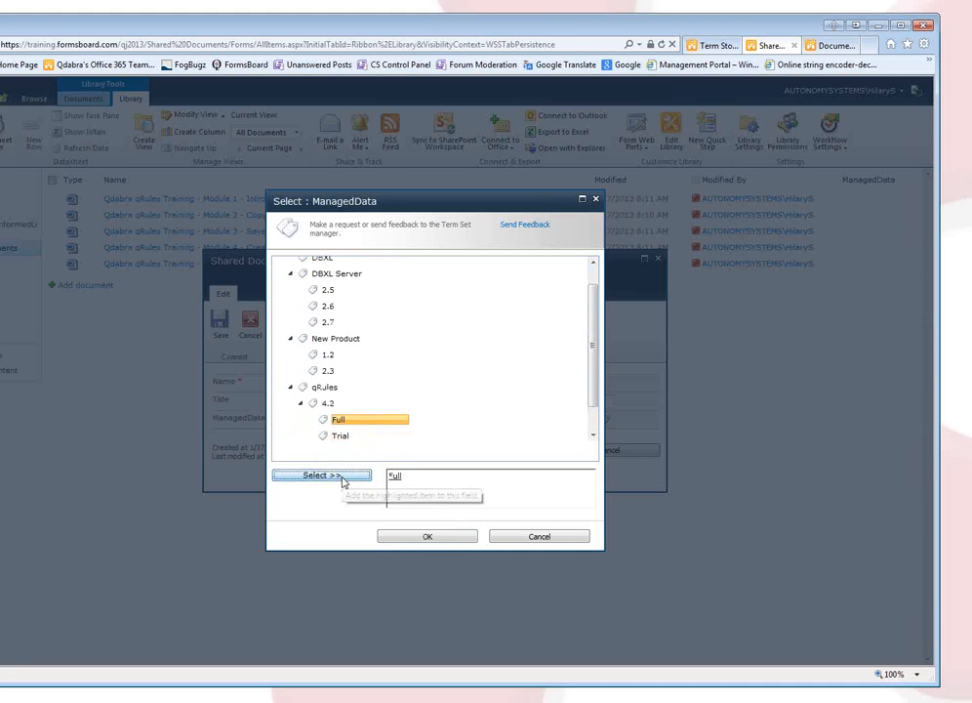
left_click(417, 539)
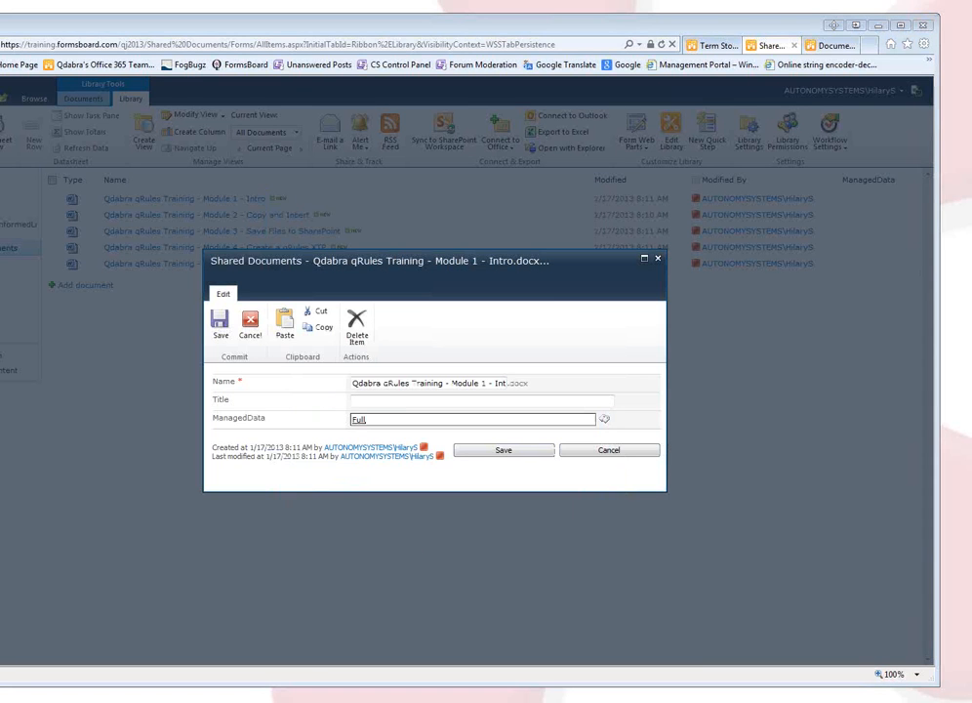
left_click(500, 451)
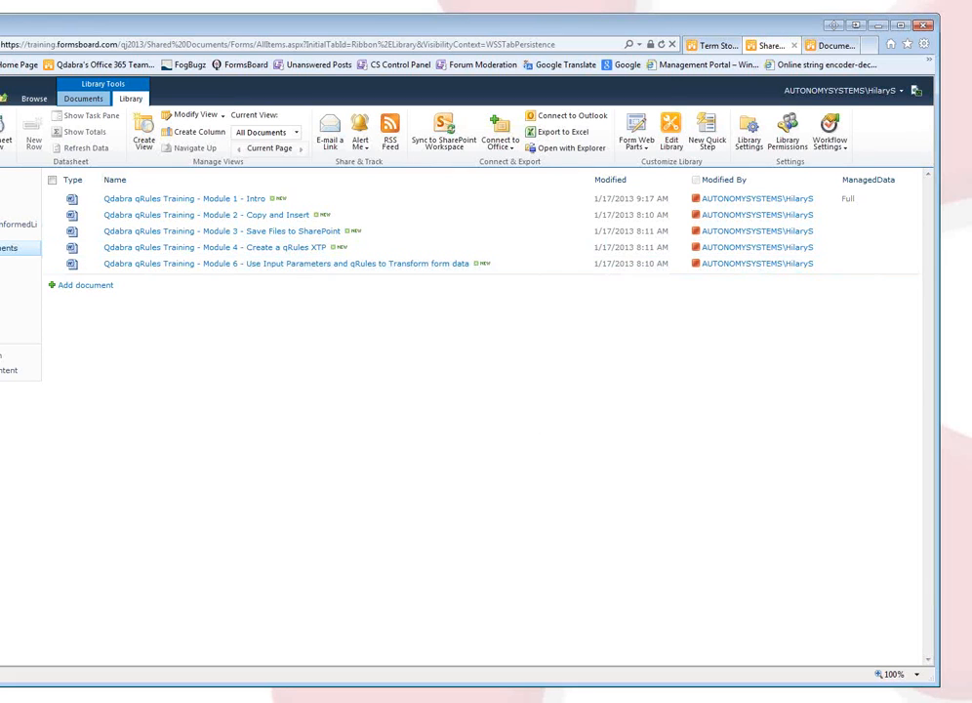
Return to the PowerPoint slide show and advance to the qRules – Termsets Lab slide.
left_click(443, 702)
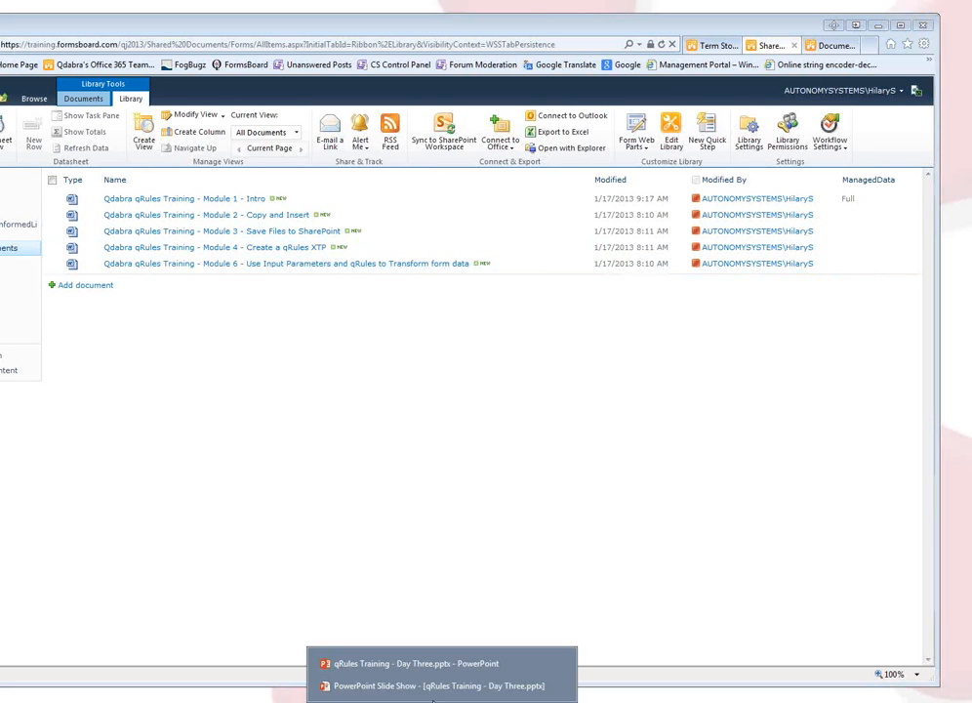
left_click(439, 686)
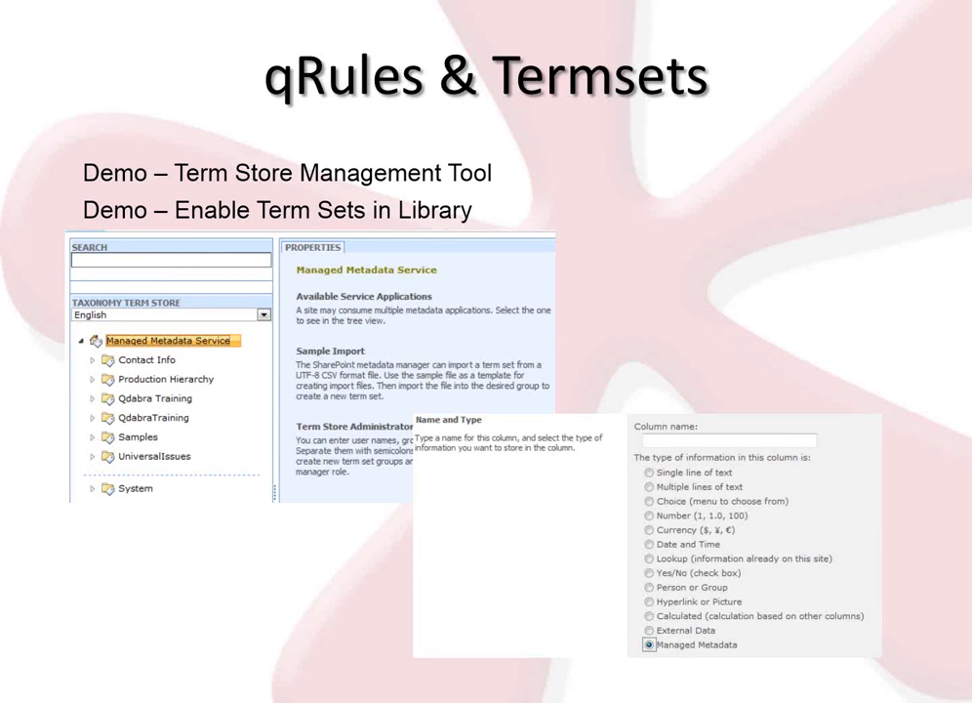
key("Right")
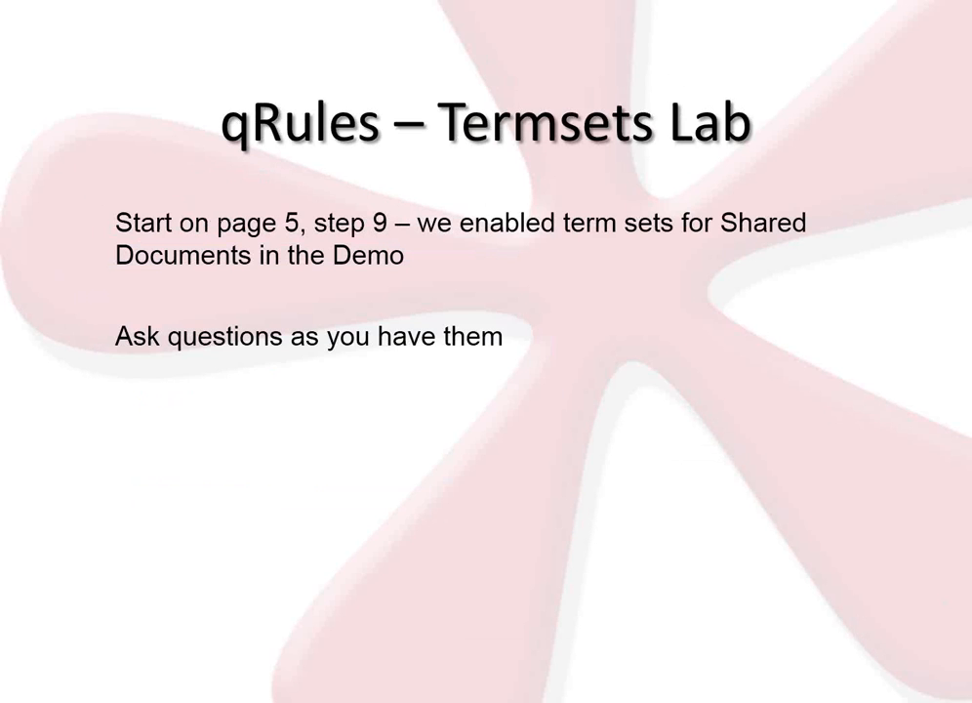
mouse_move(31, 701)
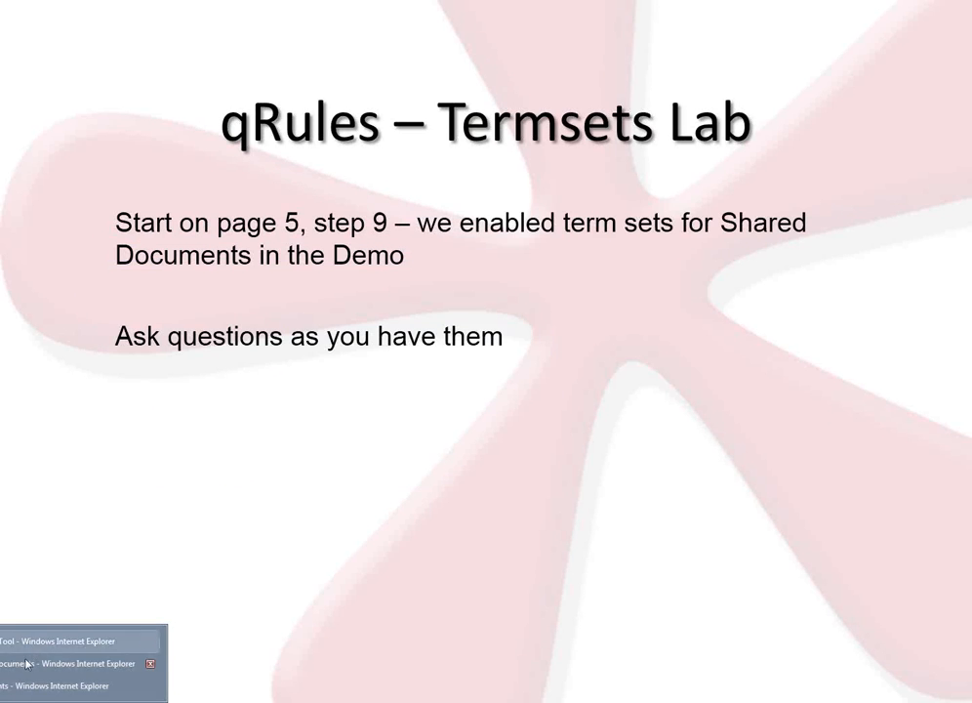
left_click(72, 684)
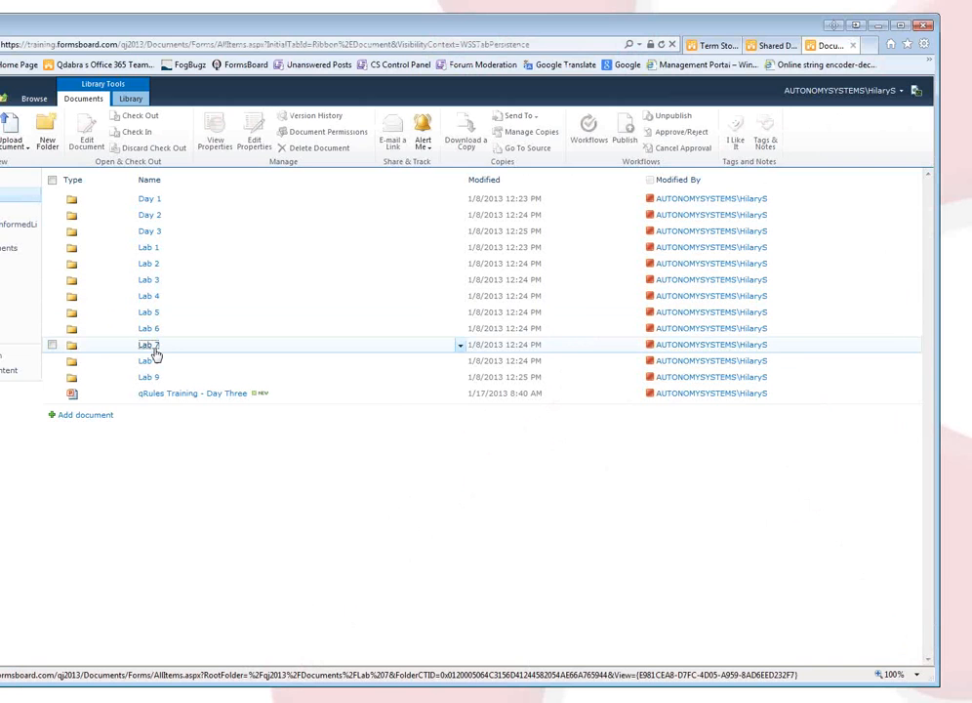
left_click(150, 350)
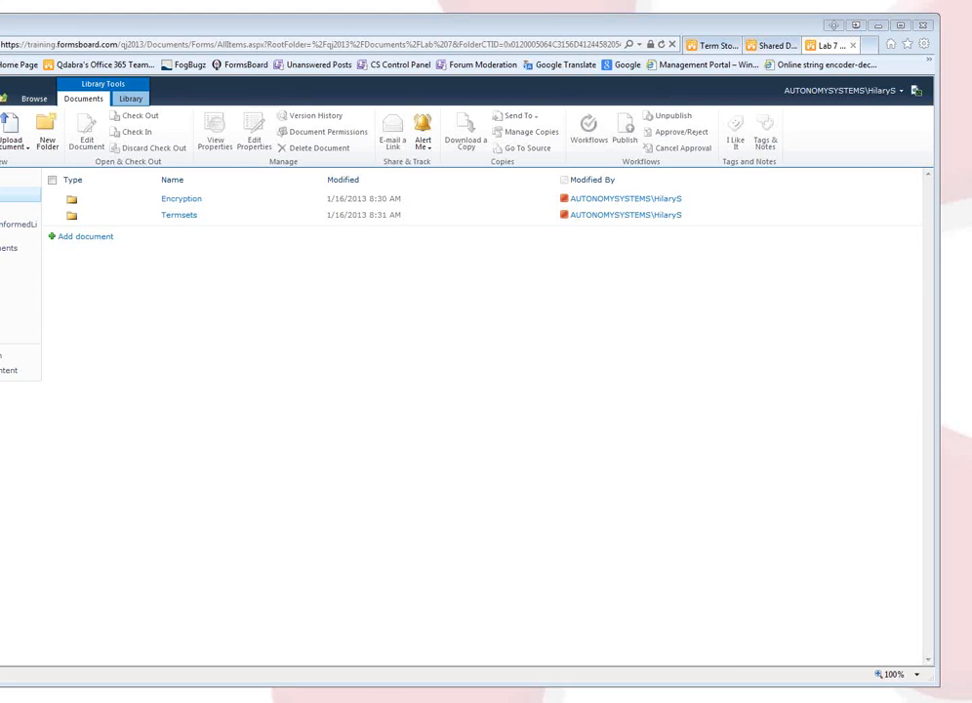
key("alt+Tab")
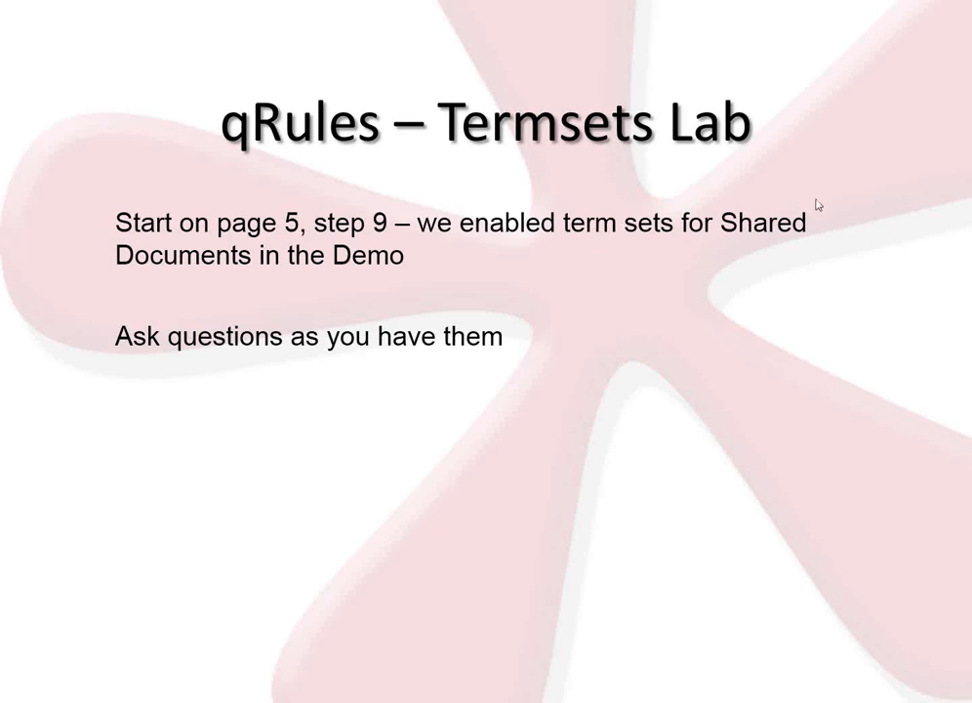
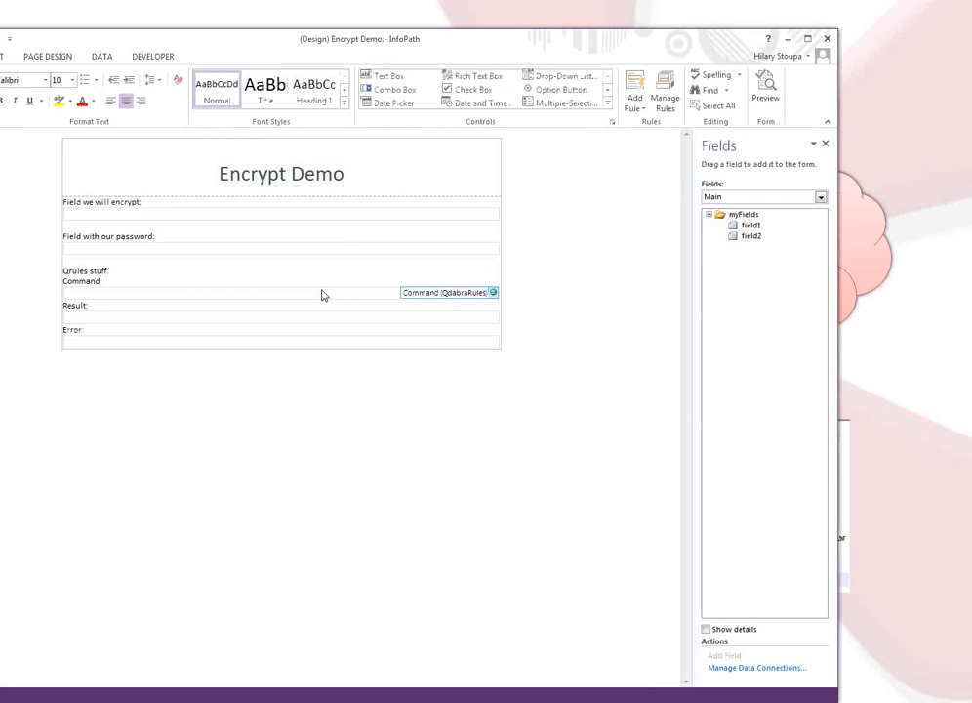
Move the InfoPath window with the Encrypt Demo form slightly to the right.
left_click_drag(427, 44, 480, 44)
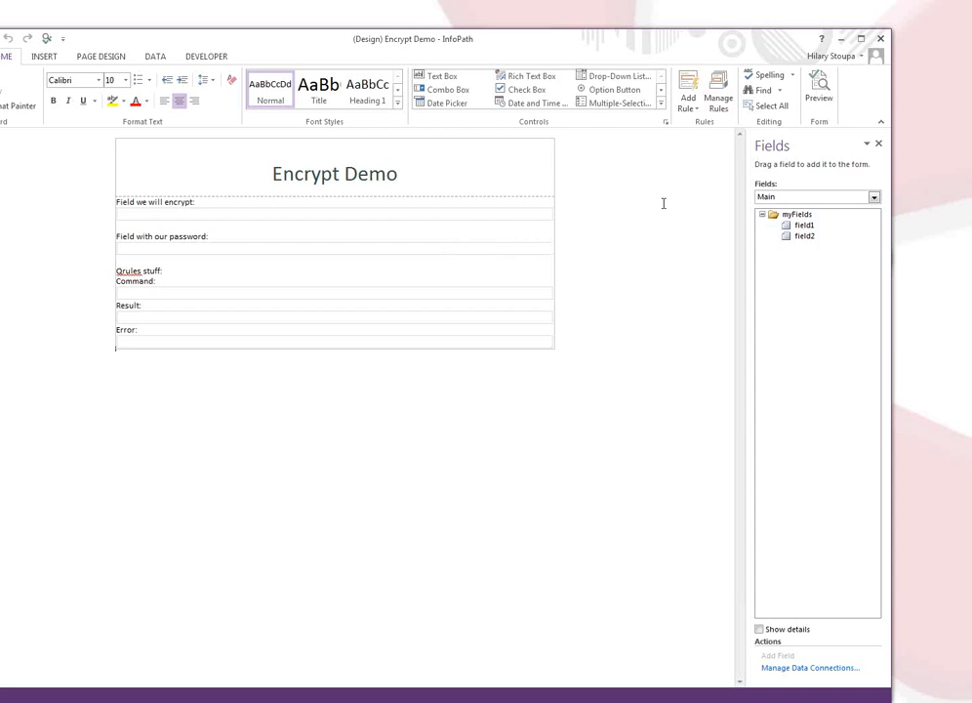
Preview the form and enter 'This is some very special and private data.' in the encrypt field.
left_click(818, 91)
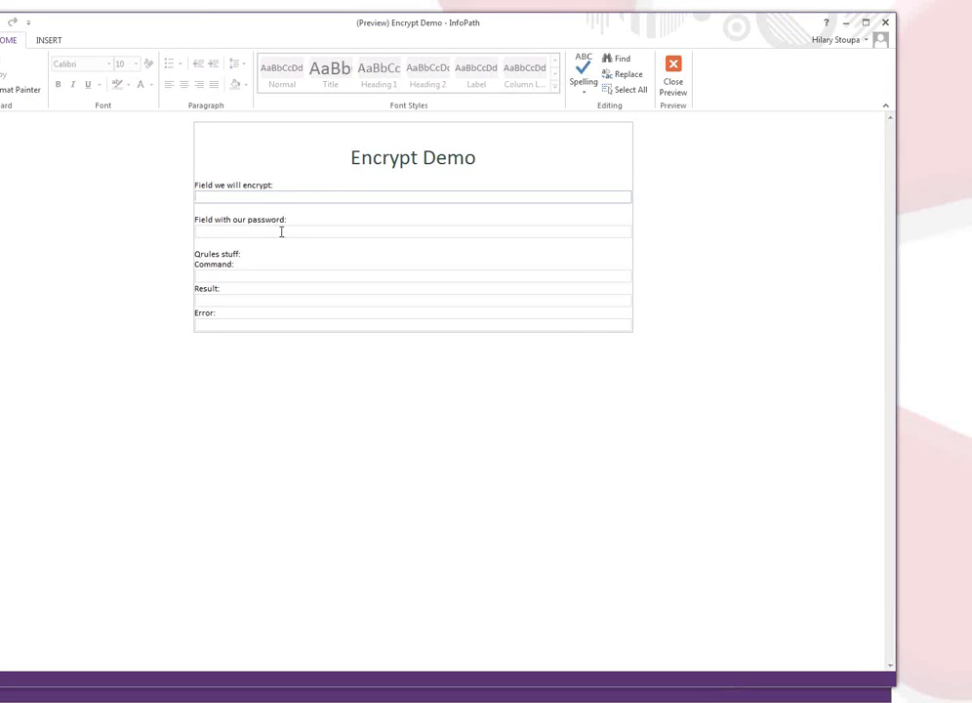
left_click(282, 231)
left_click(268, 196)
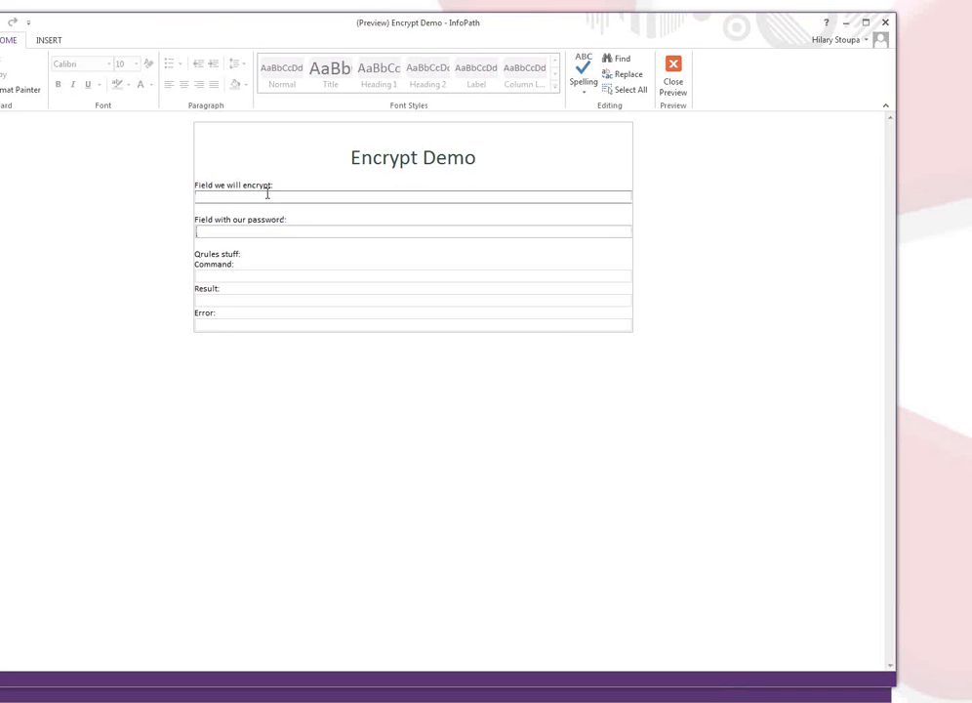
type("This is some very special and private data.")
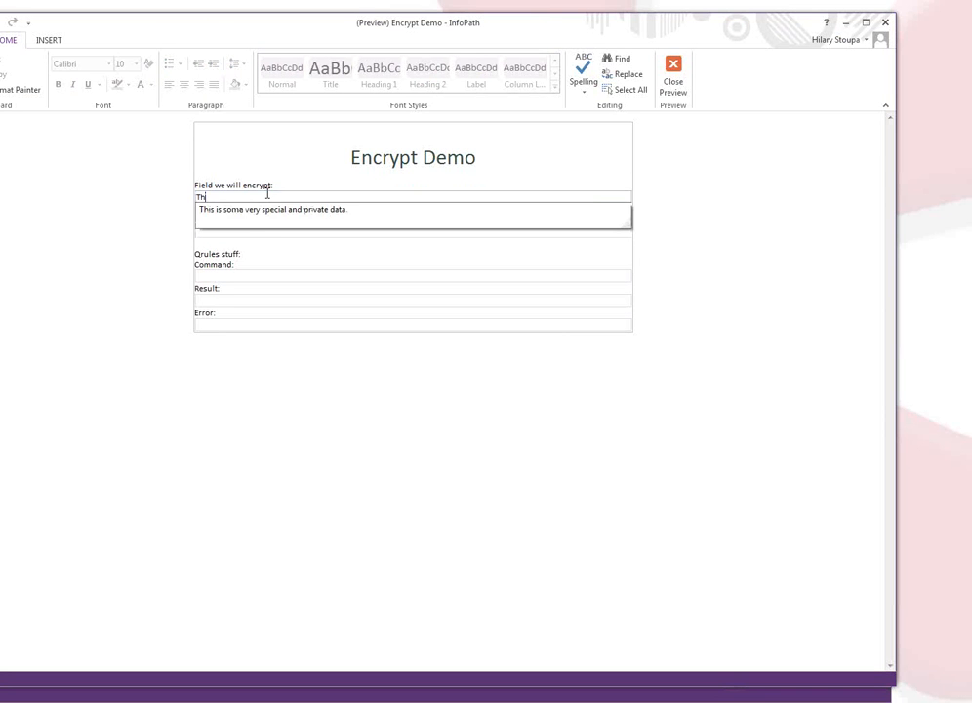
key("Down")
key("Tab")
key("Tab")
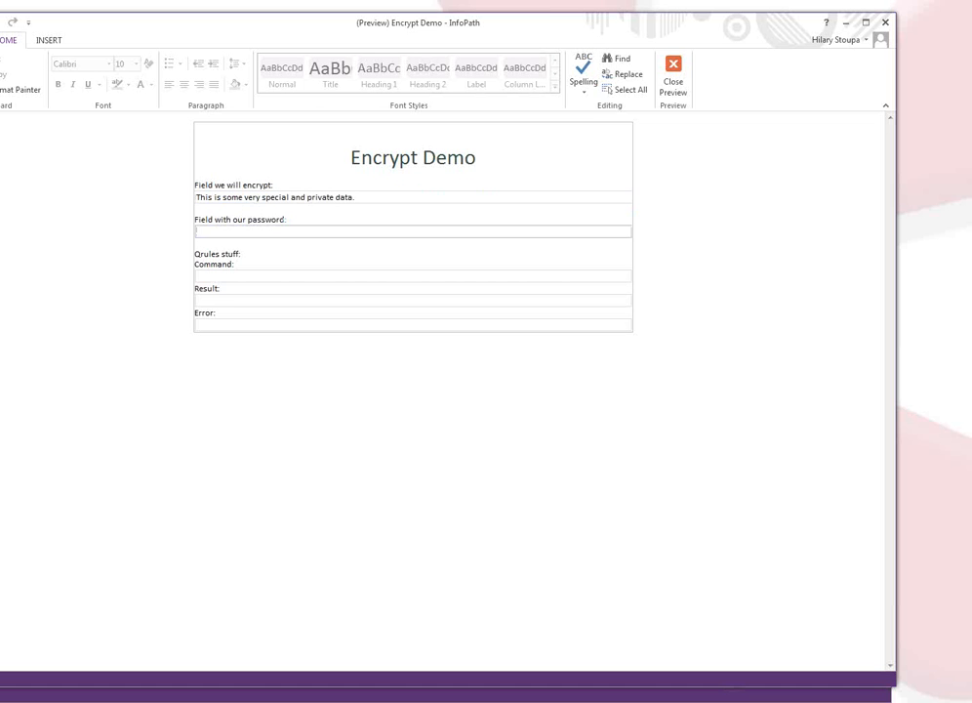
Check the form's saved XML data, then fill in the suggested password in the password field.
key("alt+Tab")
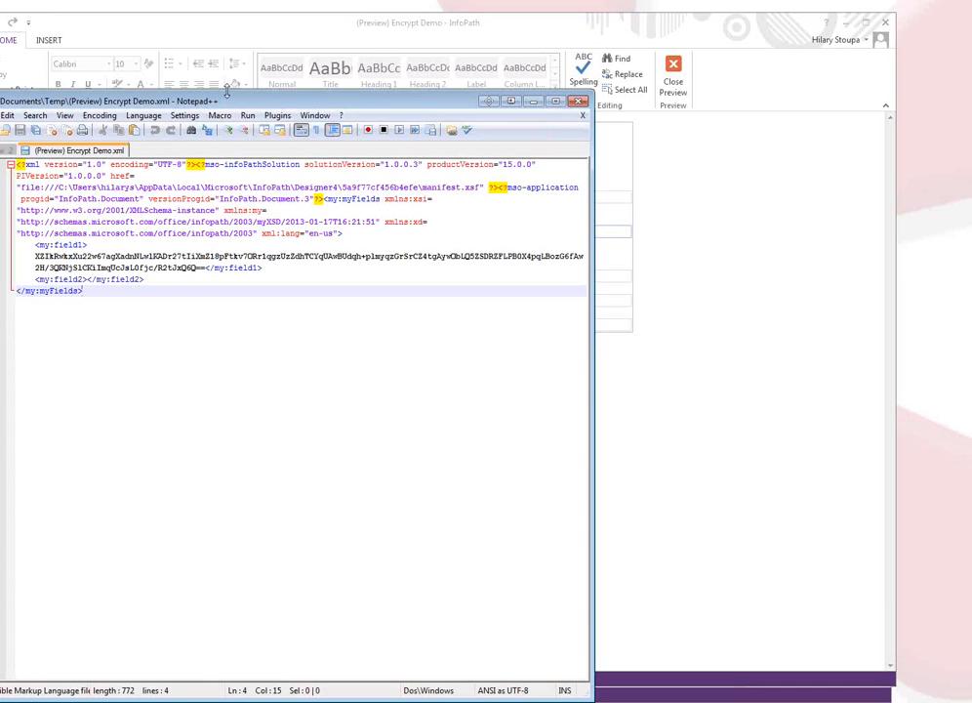
left_click_drag(226, 105, 971, 127)
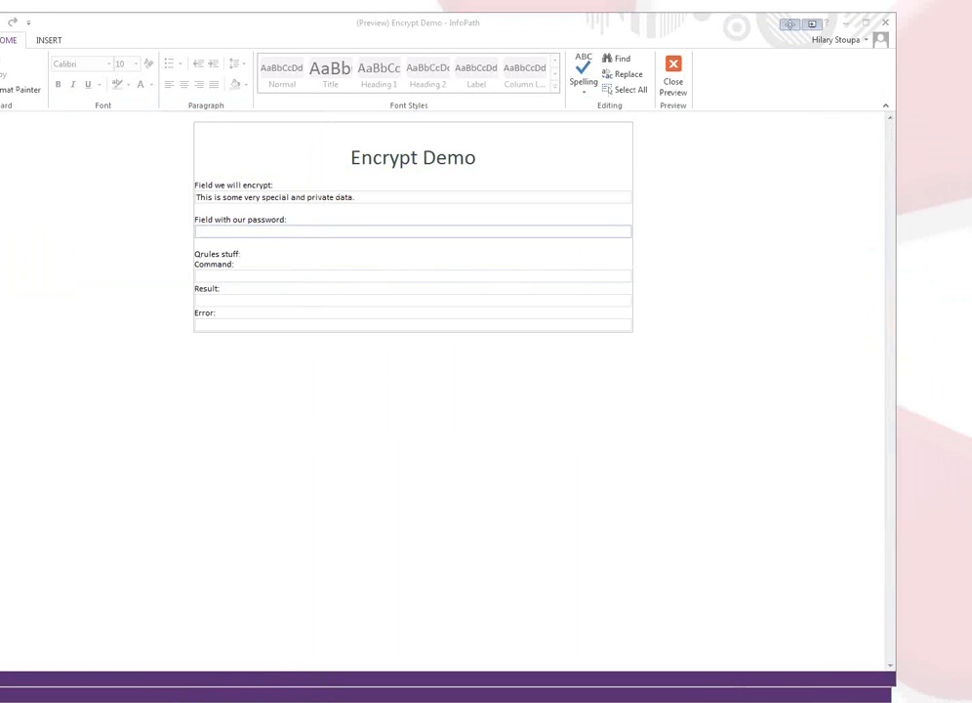
left_click(251, 235)
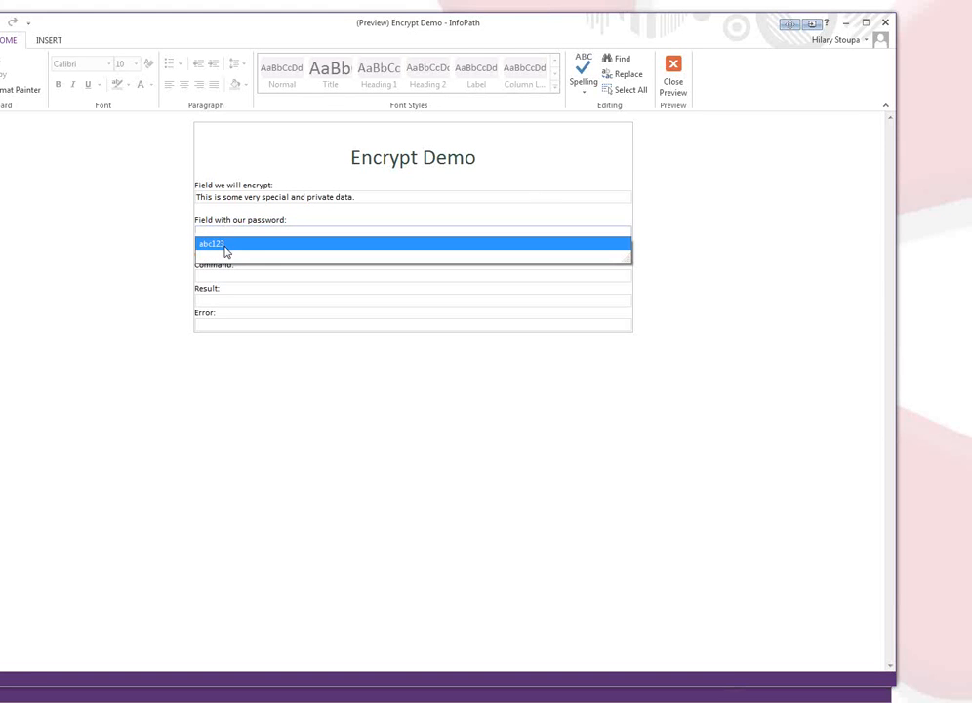
left_click(225, 246)
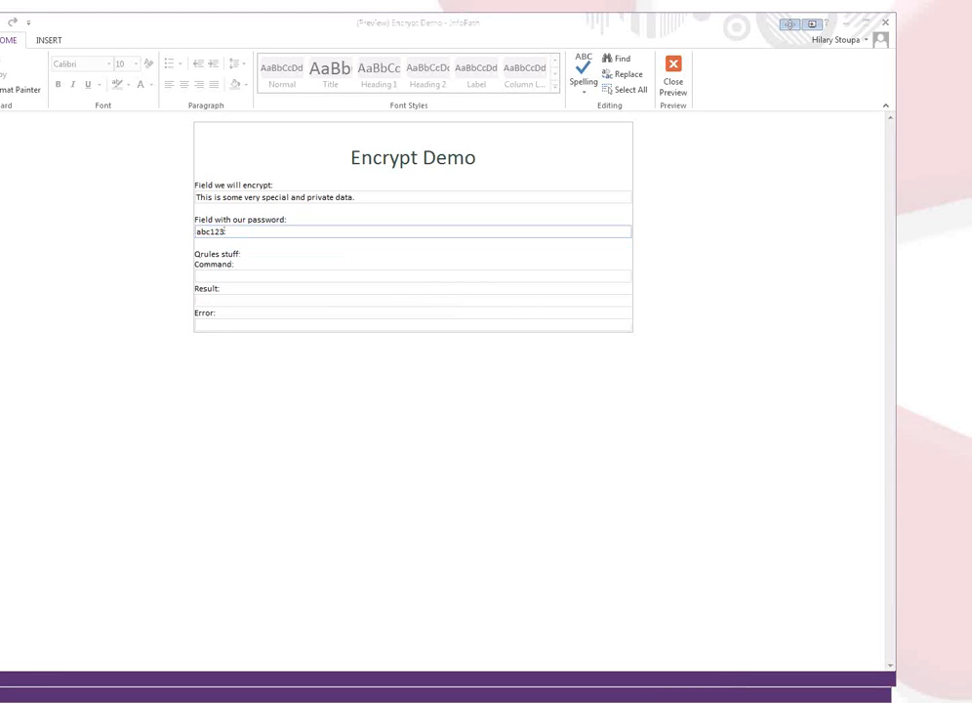
Paste the Encrypt command into the Command field to encrypt the private data field.
left_click(480, 275)
type("Encrypt /xpath=/my:myFields/my:field1 /pass=/my:myFields/my:field2 /clear=no")
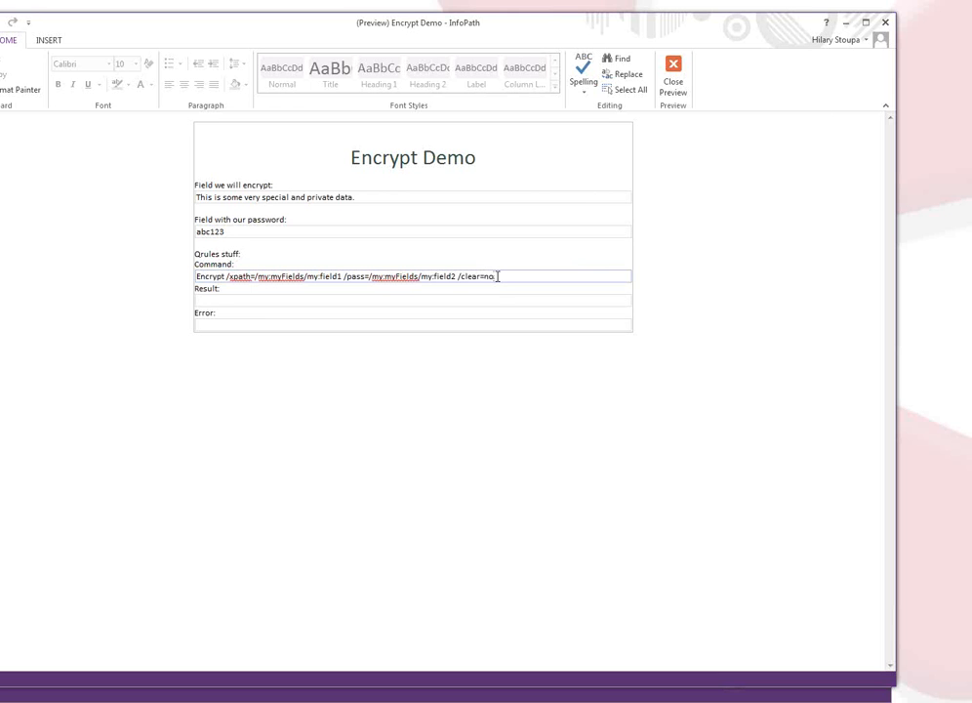
key("Tab")
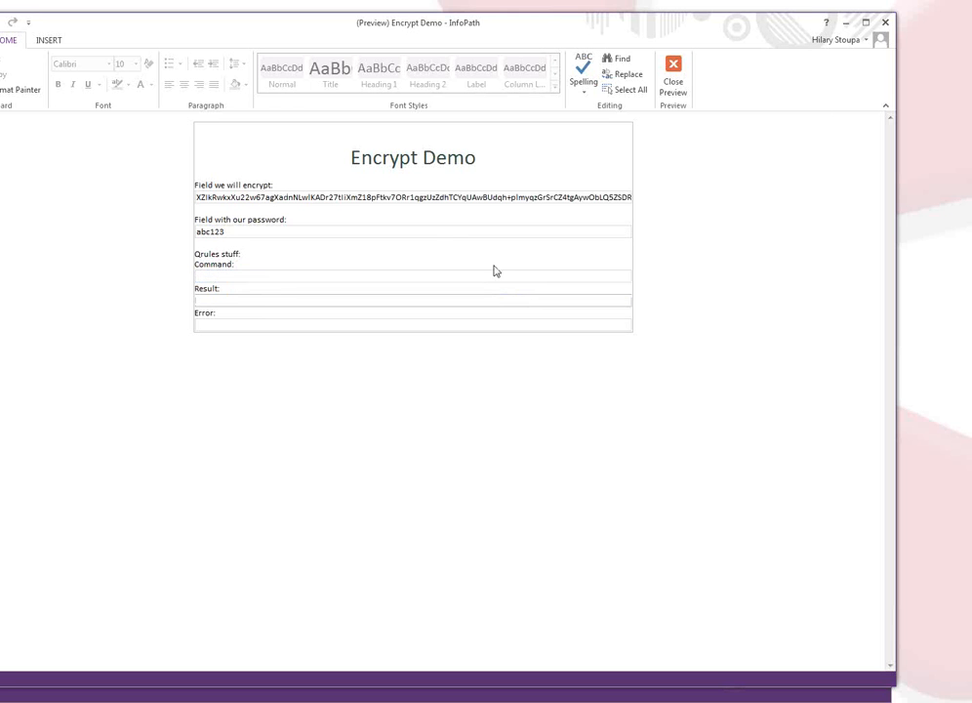
left_click(442, 202)
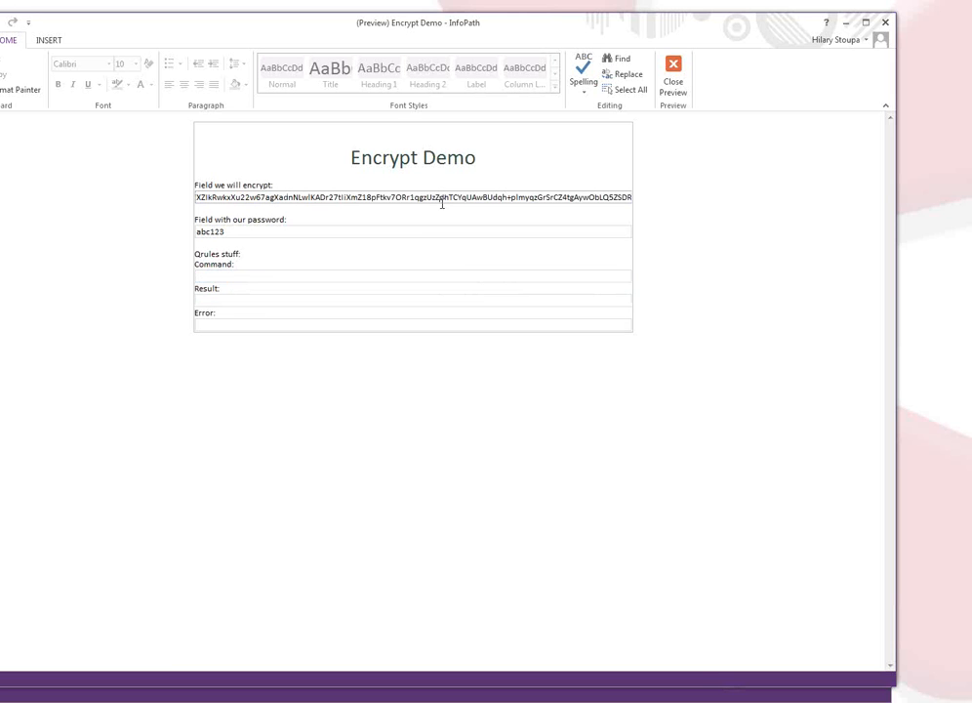
Append '4' to the password and run Decrypt to get the decryption failure message.
left_click(241, 231)
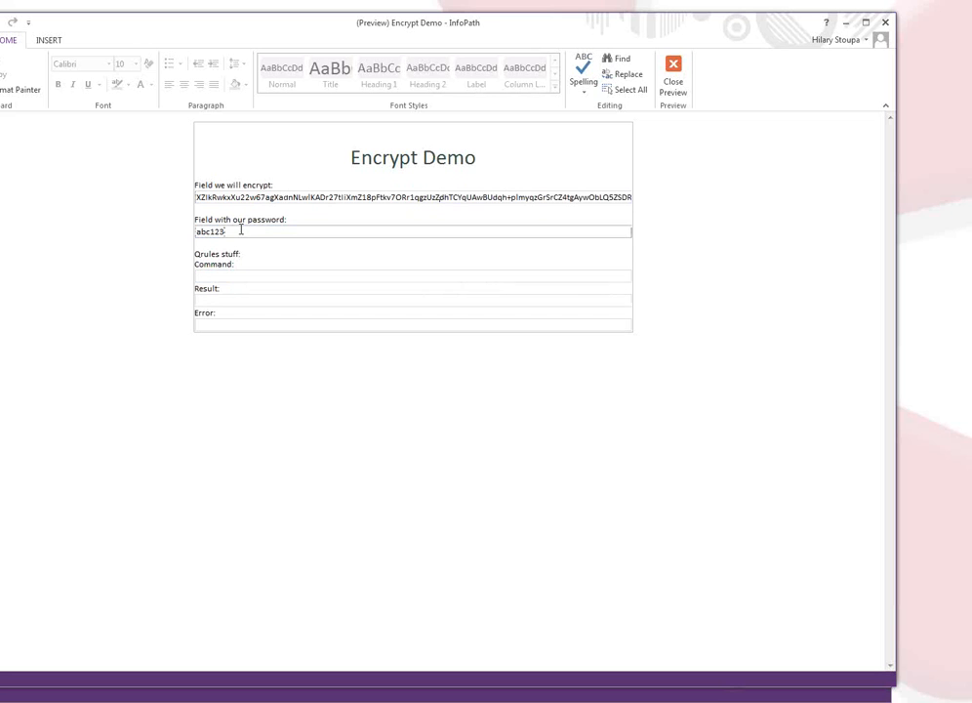
type("4")
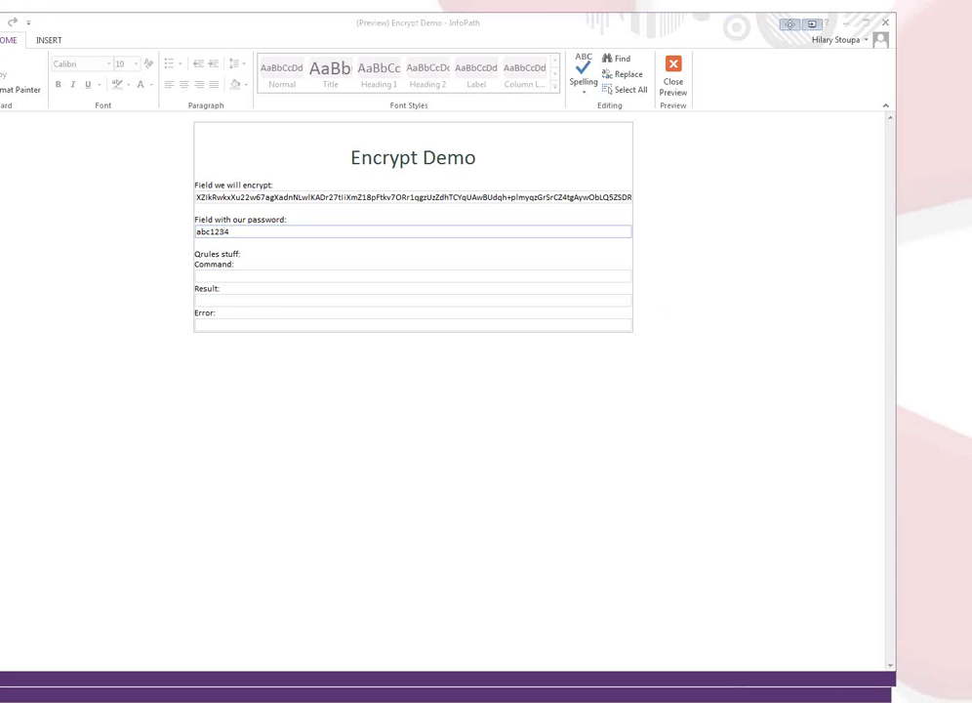
left_click(198, 277)
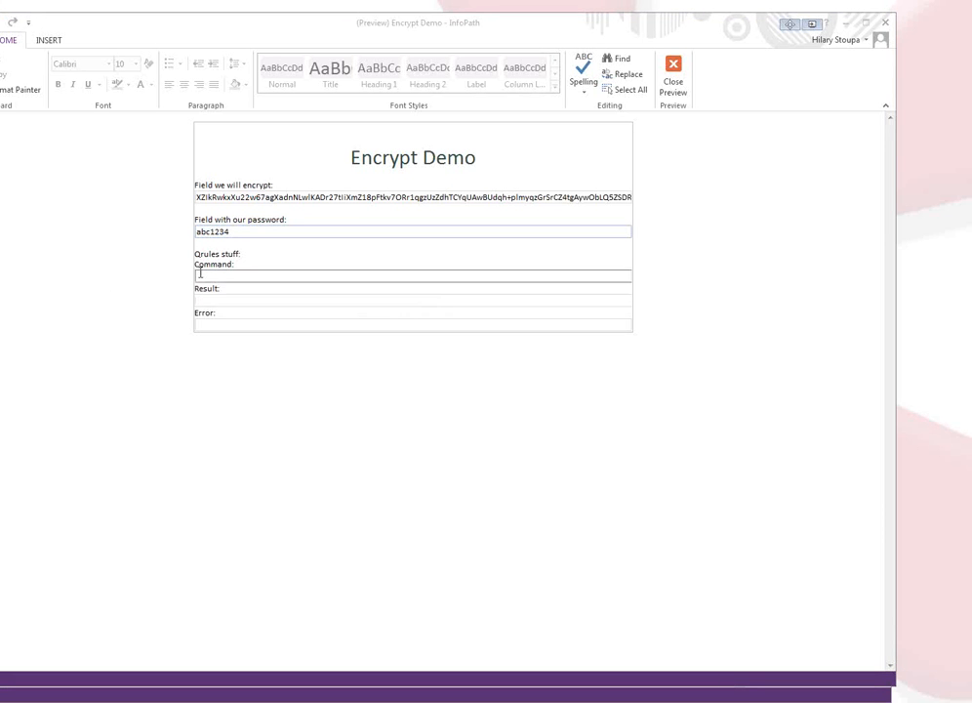
type("Decrypt /xpath=/my:myFields/my:field1 /pass=/my:myFields/my:field2 /clear=no")
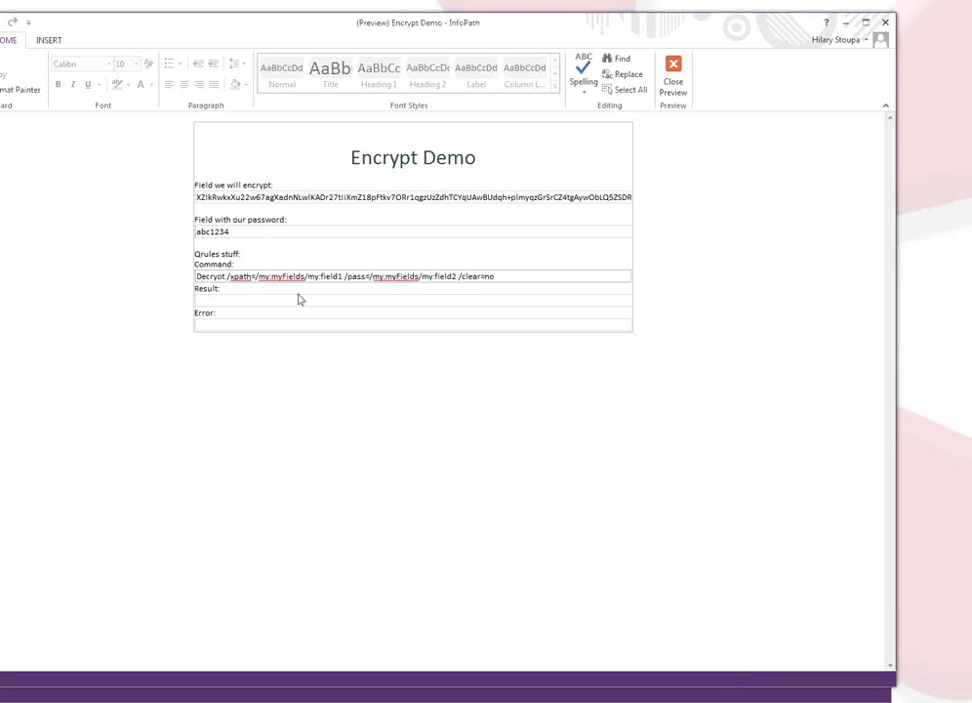
key("Tab")
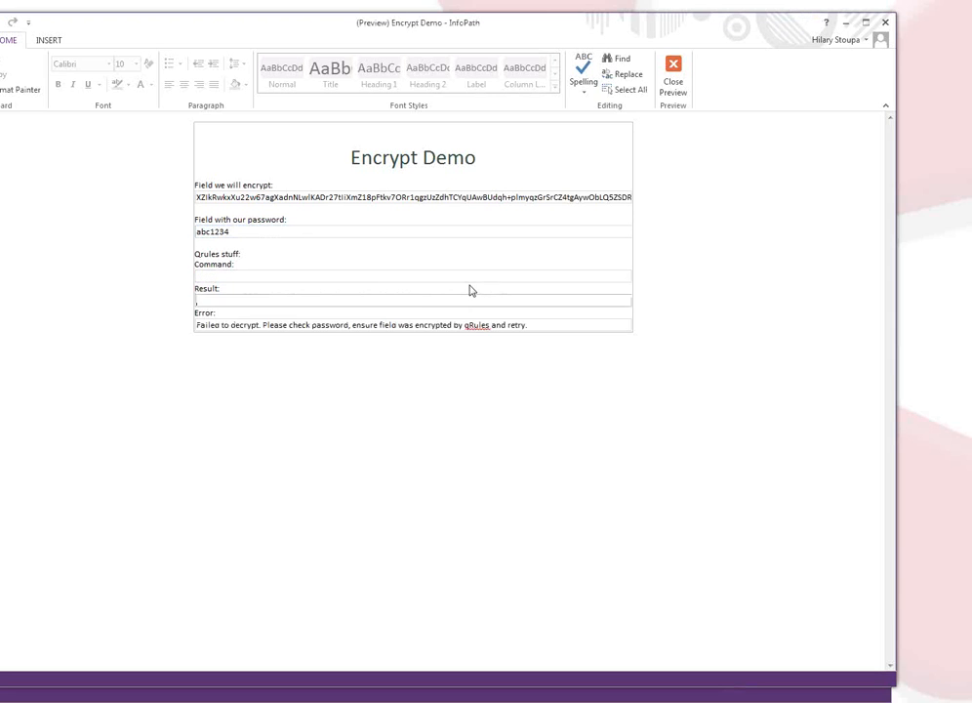
left_click(292, 326)
Remove the extra password character and run Decrypt again to restore the plain text.
left_click(264, 235)
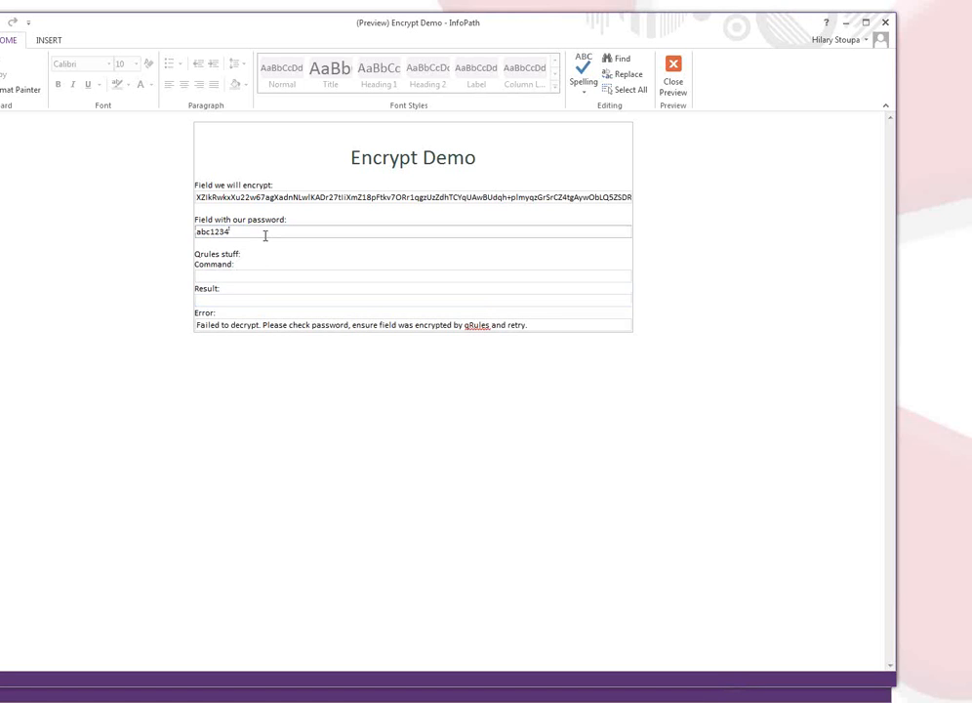
key("BackSpace")
left_click(263, 293)
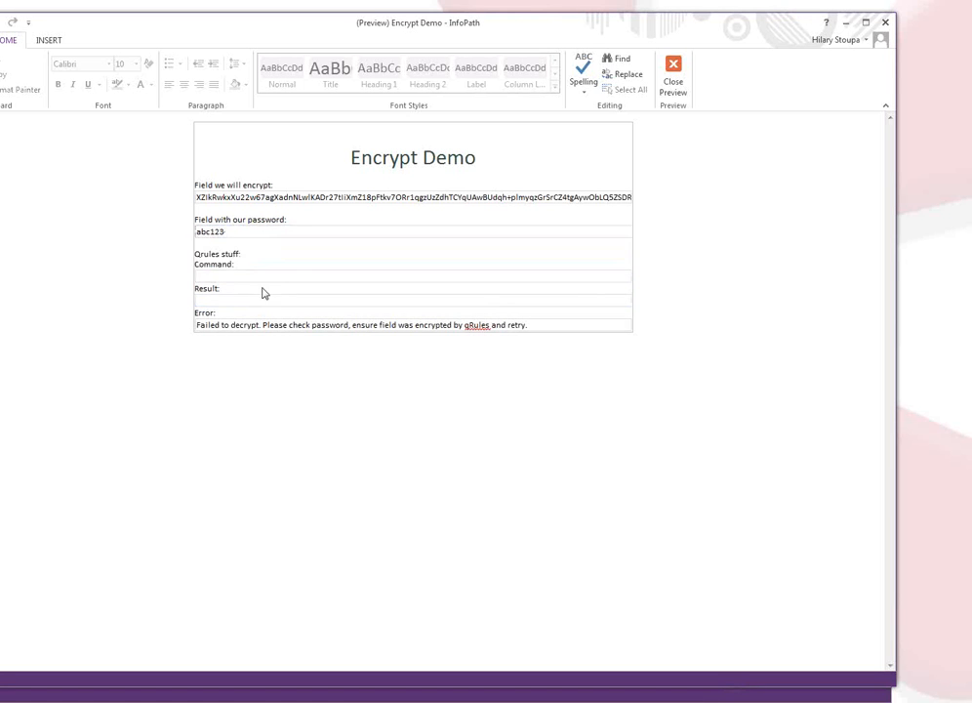
left_click(245, 277)
type("Decrypt /xpath=/my:myFields/my:field1 /pass=/my:myFields/my:field2 /clear=no")
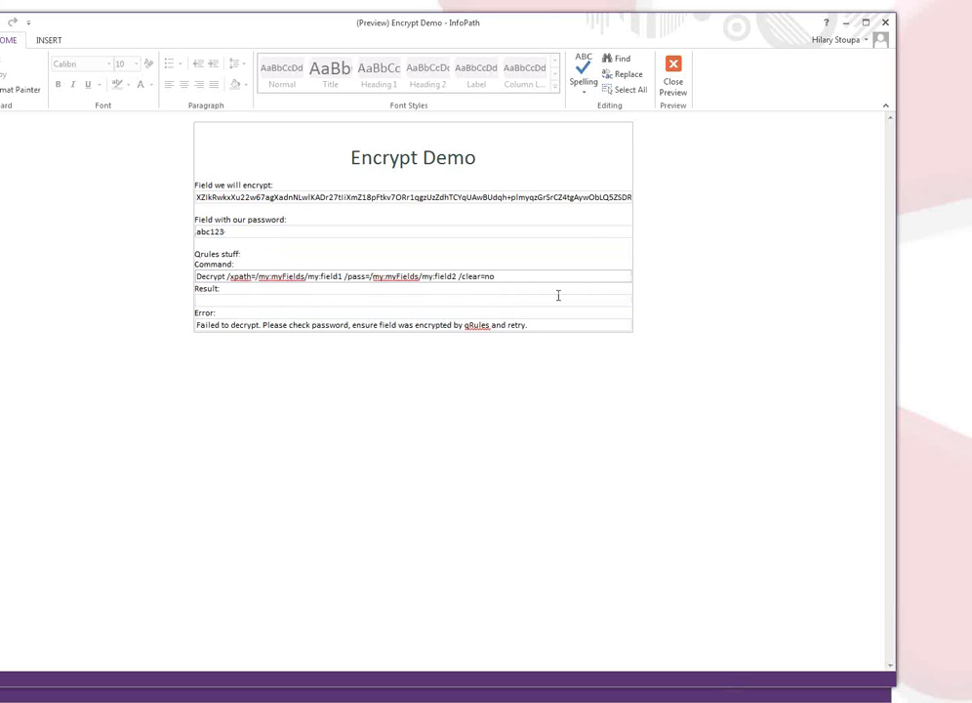
key("Tab")
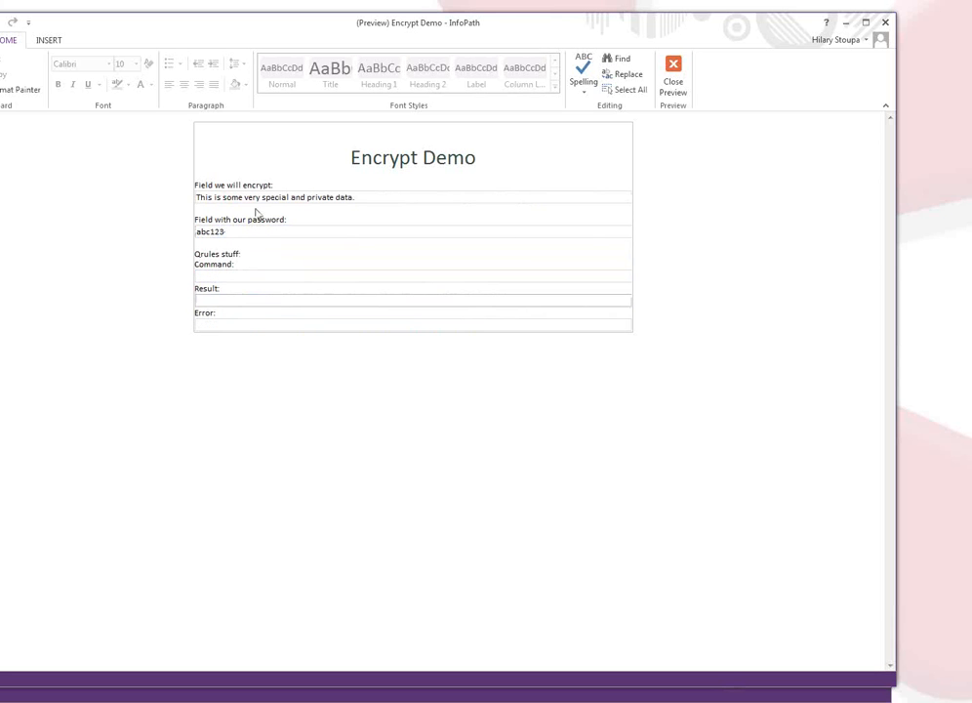
Back in design view, turn off AutoComplete and spell checking for the password text box.
left_click(673, 78)
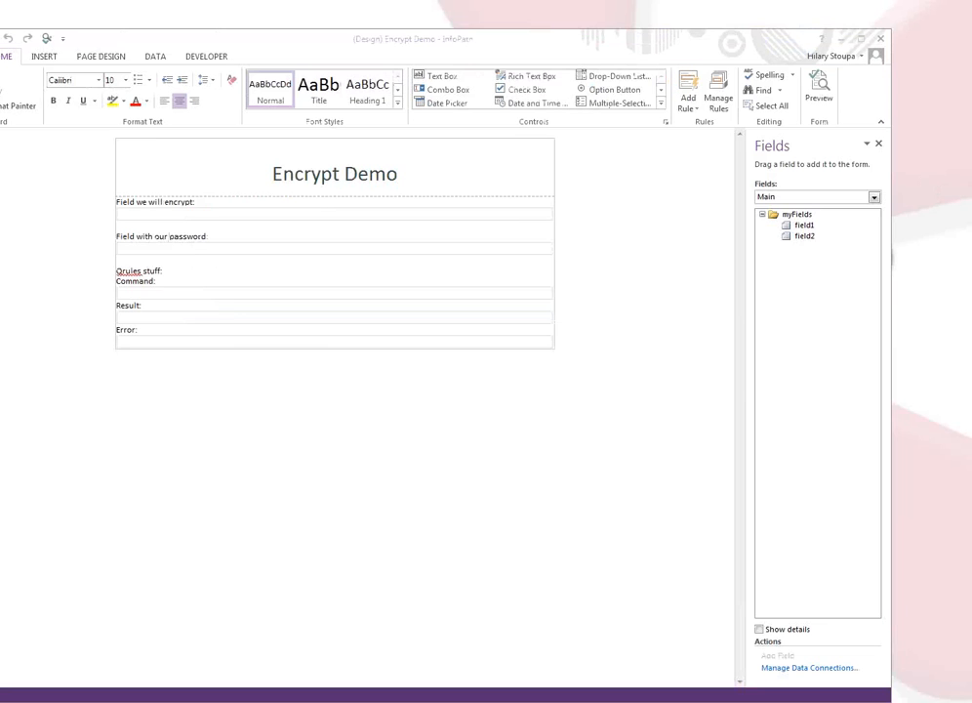
left_click(208, 252)
right_click(205, 256)
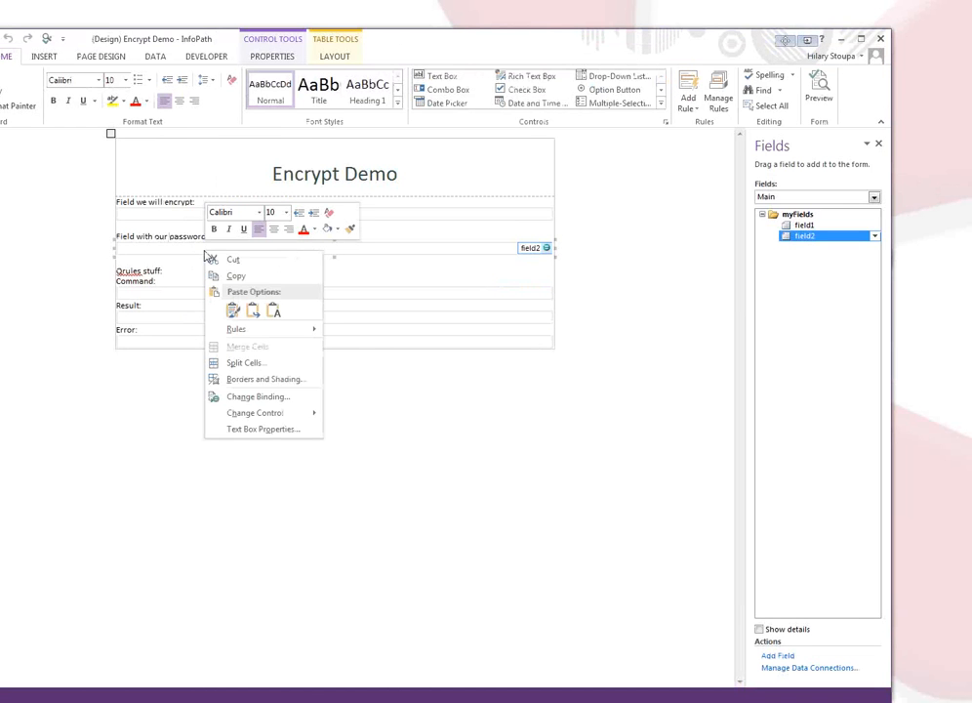
left_click(250, 430)
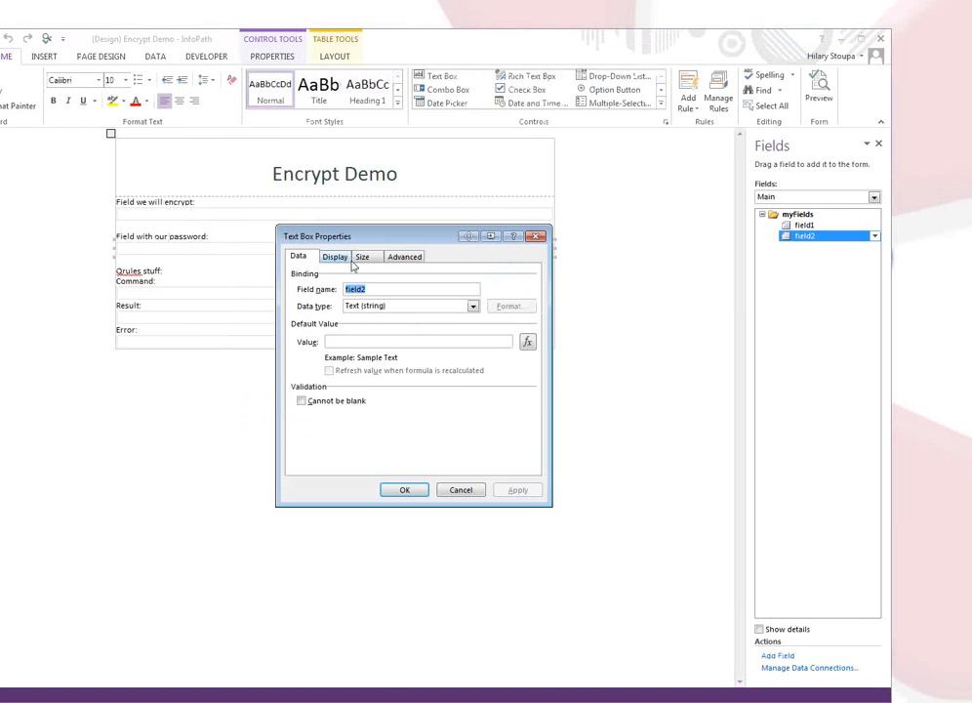
left_click(337, 258)
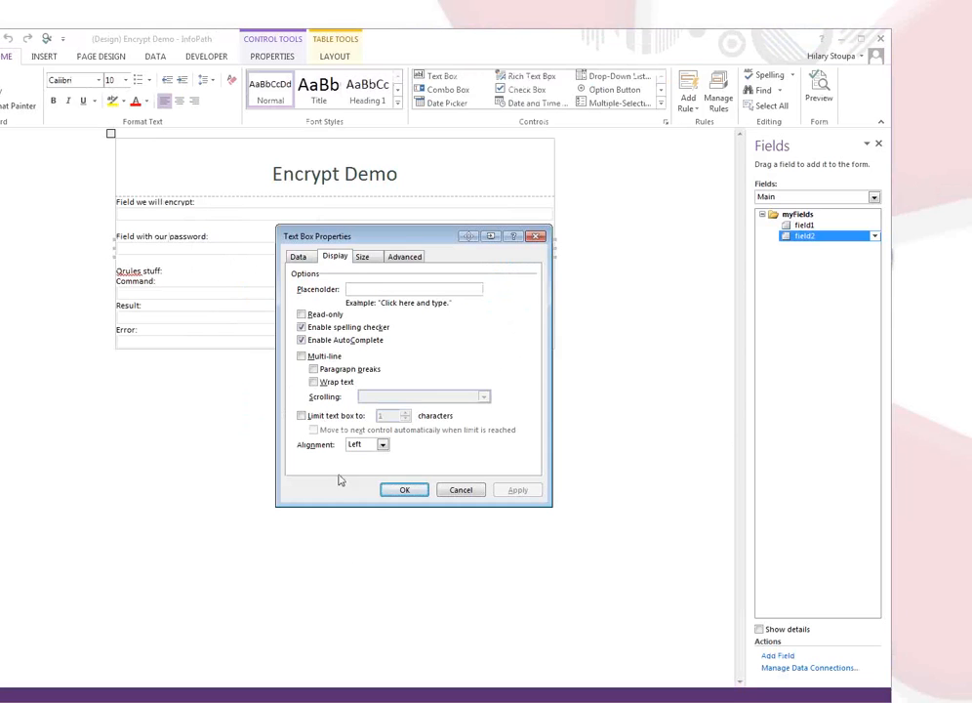
left_click(302, 340)
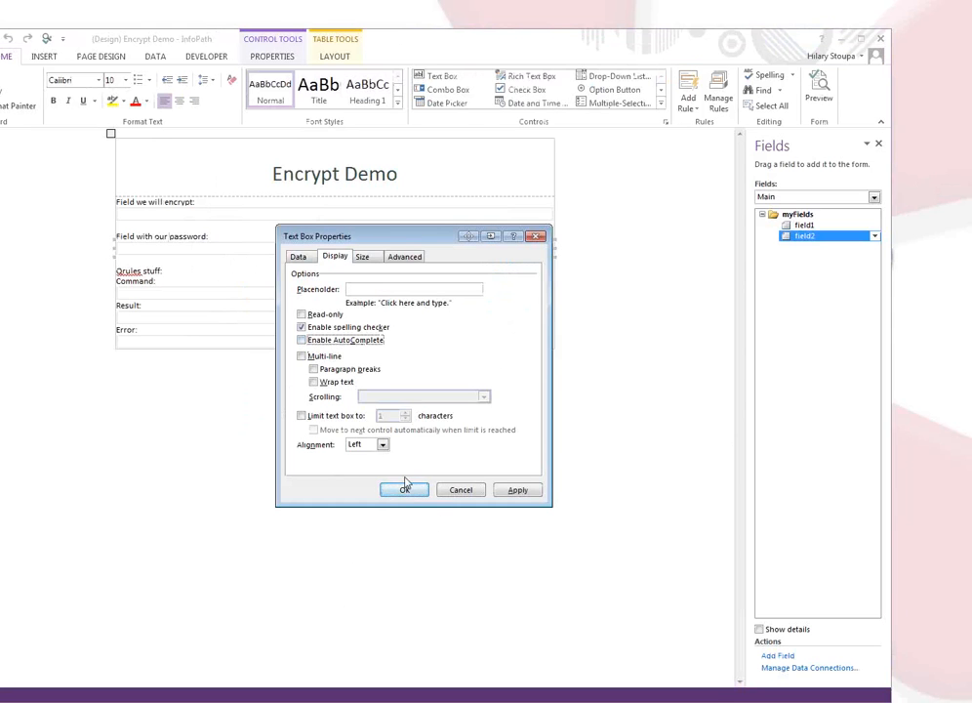
left_click(302, 328)
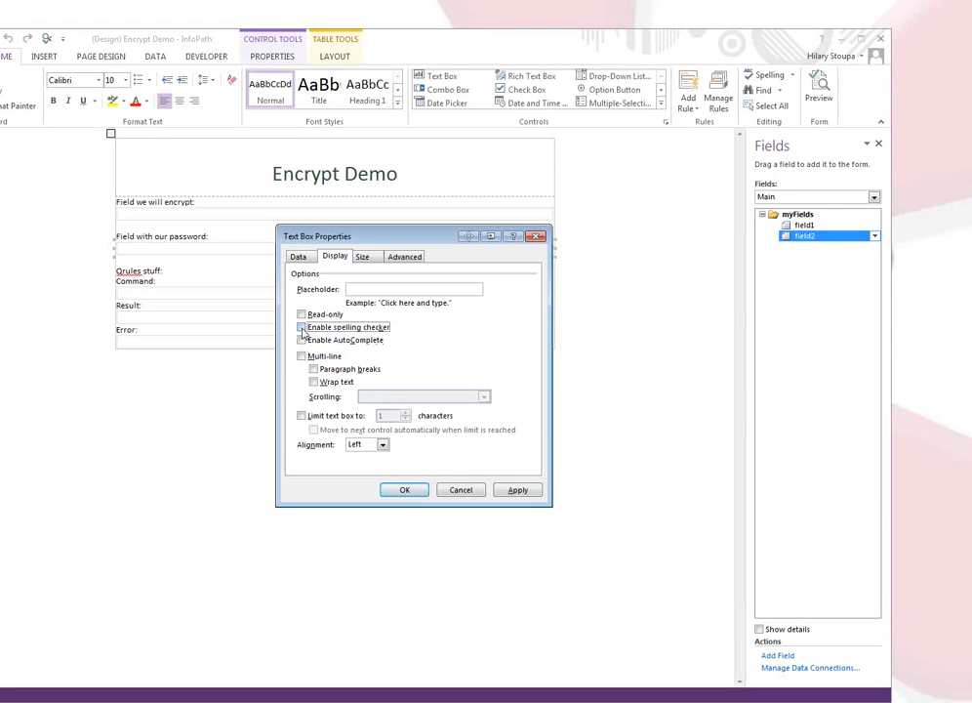
left_click(516, 490)
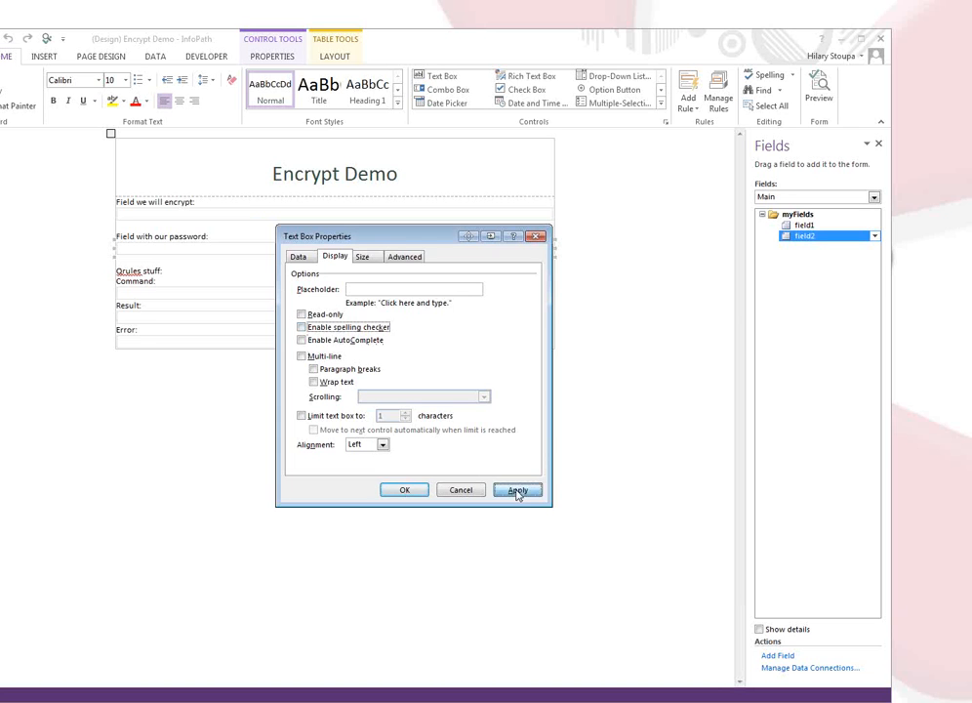
left_click(401, 490)
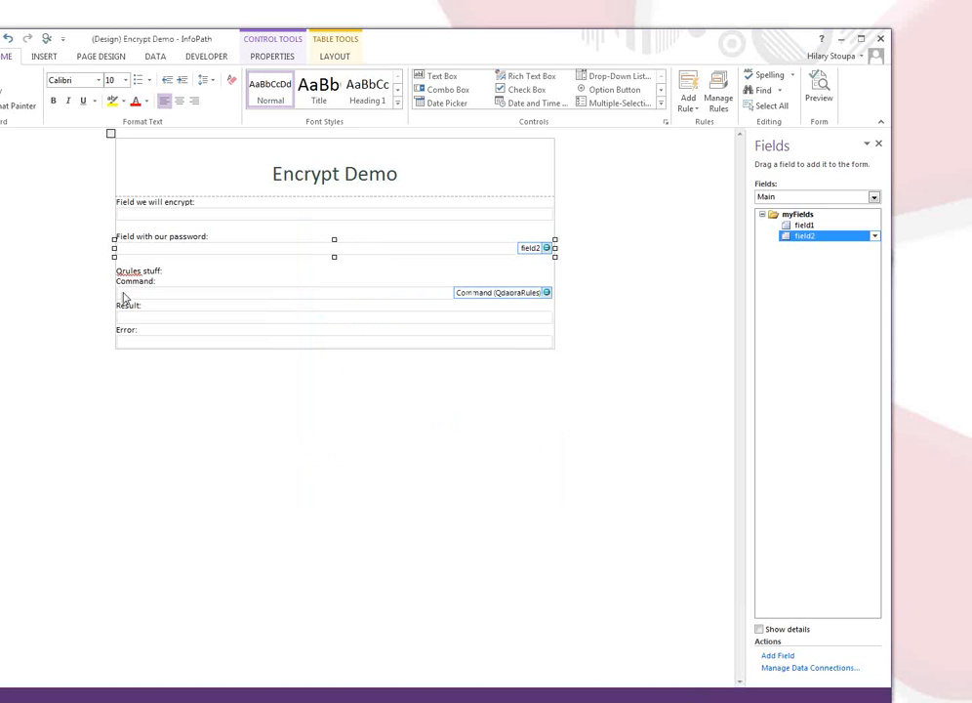
Set the password text box's font to Wingdings.
left_click(101, 81)
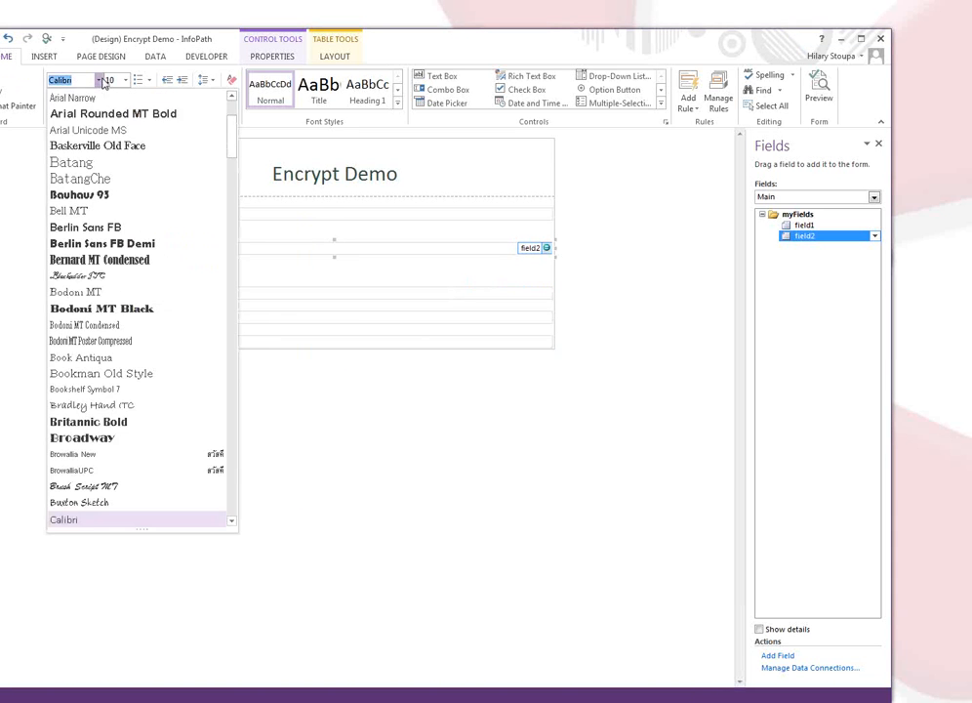
left_click(228, 198)
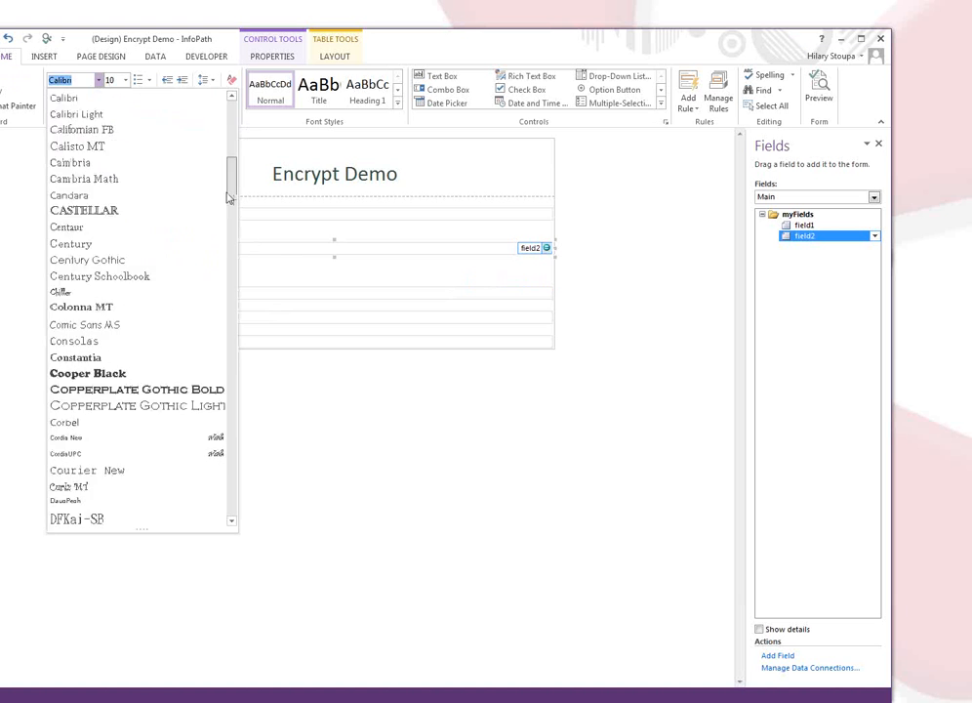
left_click_drag(229, 199, 273, 505)
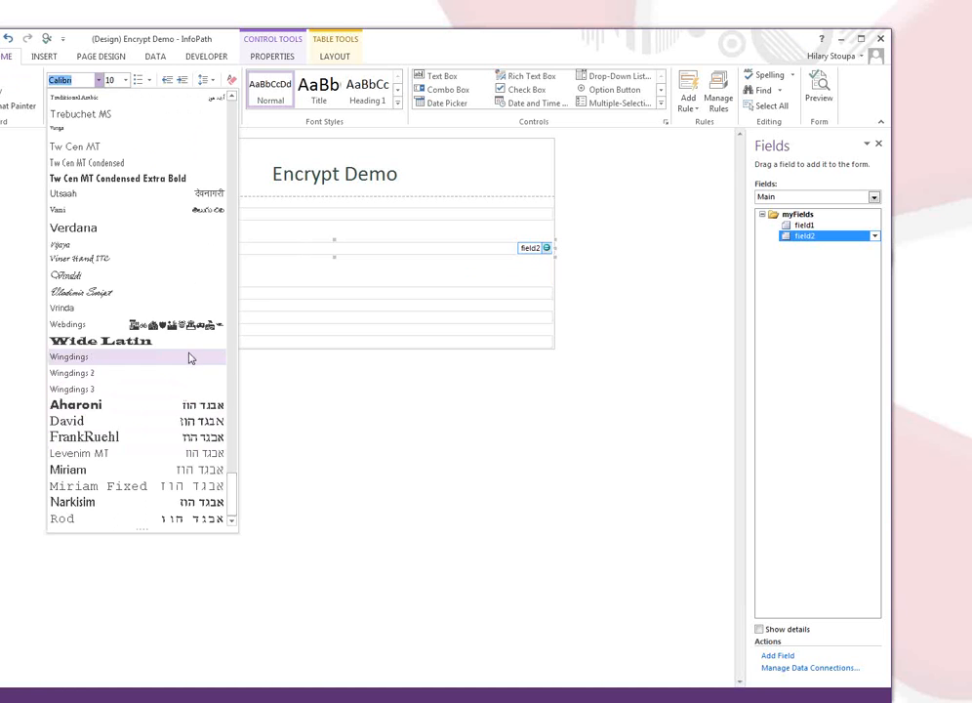
left_click(163, 357)
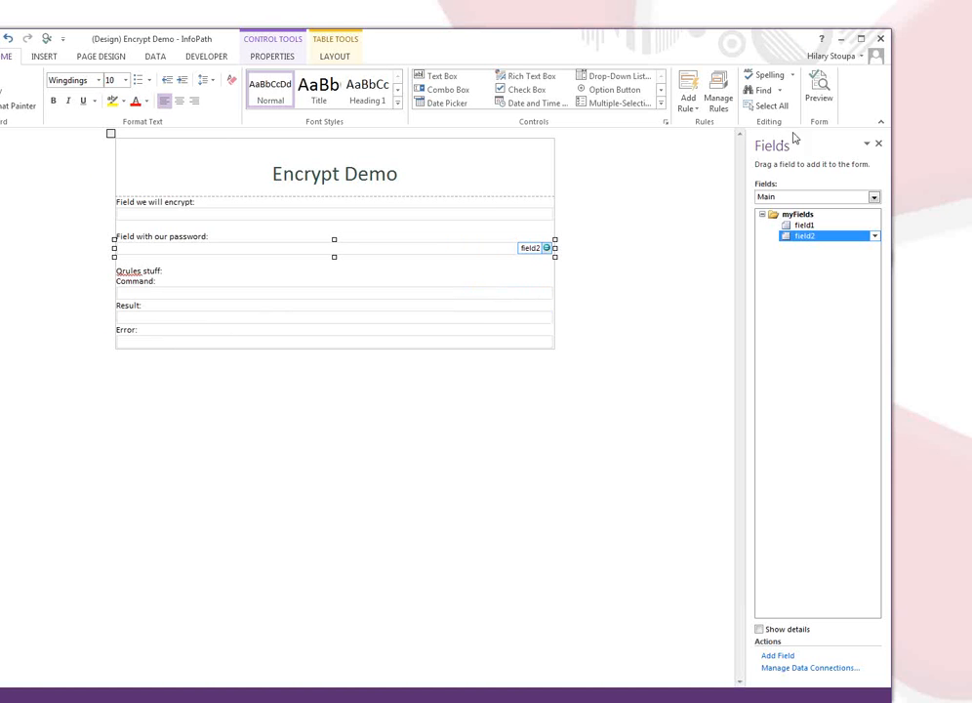
Preview the form, fill in the private-data sentence and type a test password shown as Wingdings symbols.
left_click(819, 87)
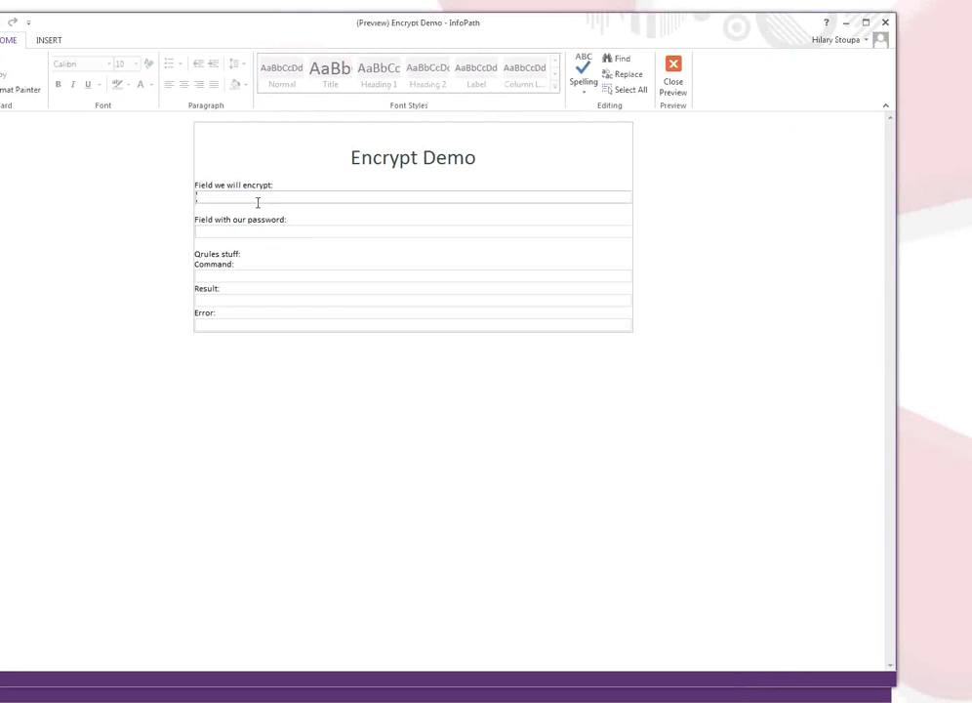
left_click(257, 197)
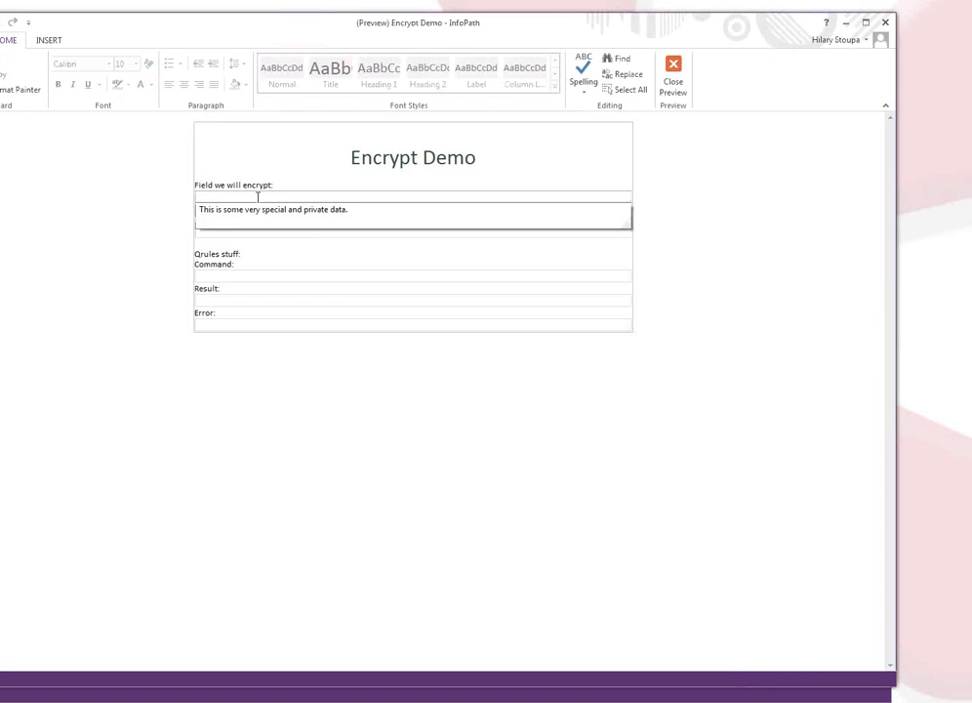
left_click(225, 219)
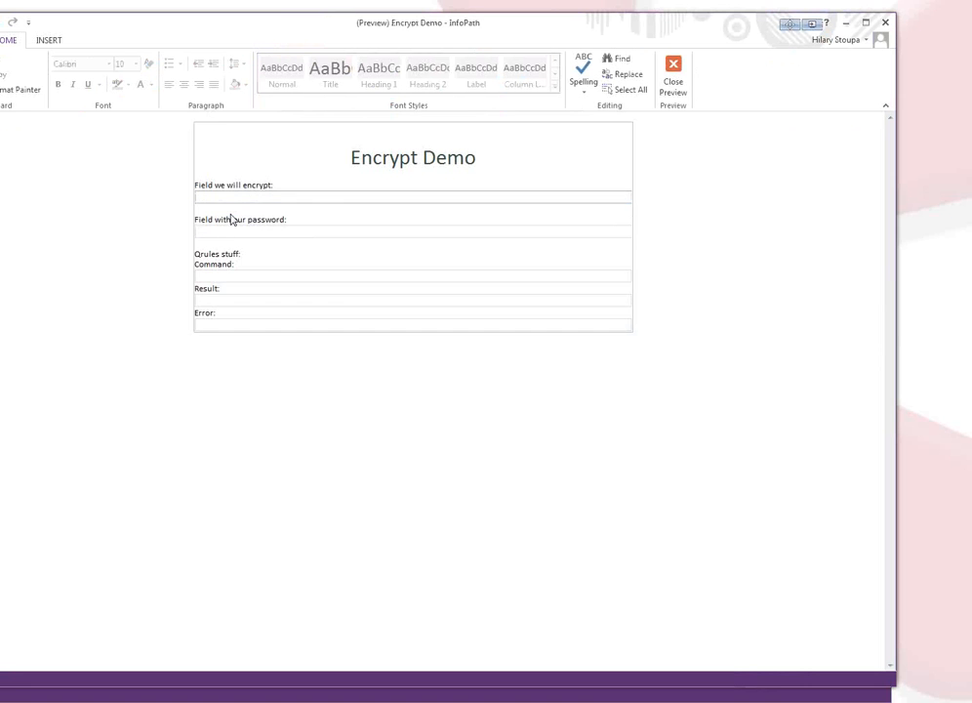
left_click(242, 232)
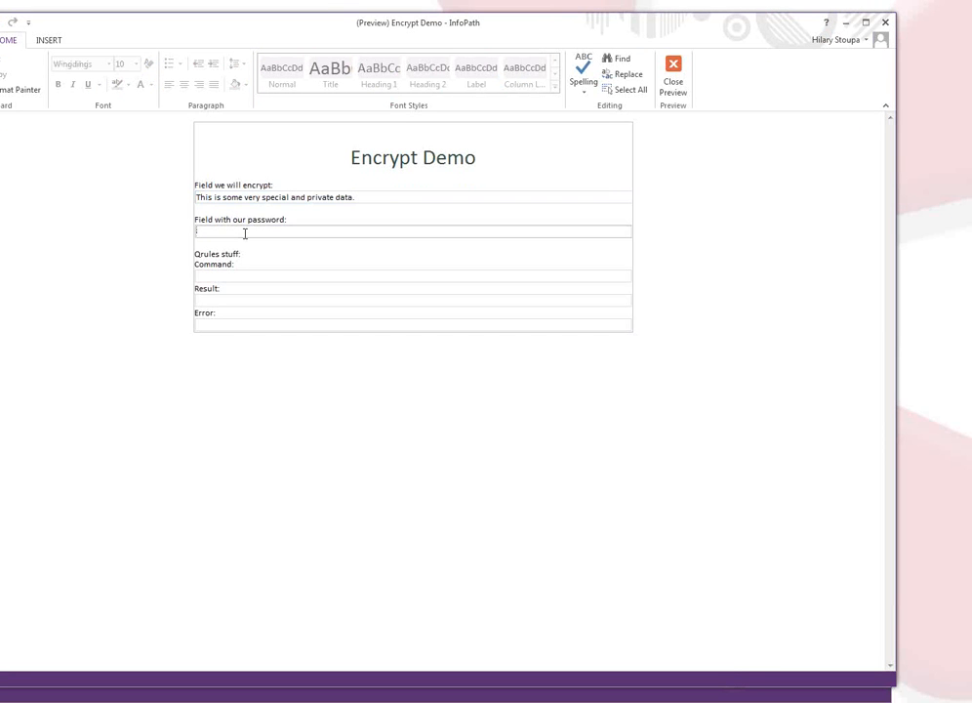
type("abc123")
left_click_drag(269, 232, 194, 231)
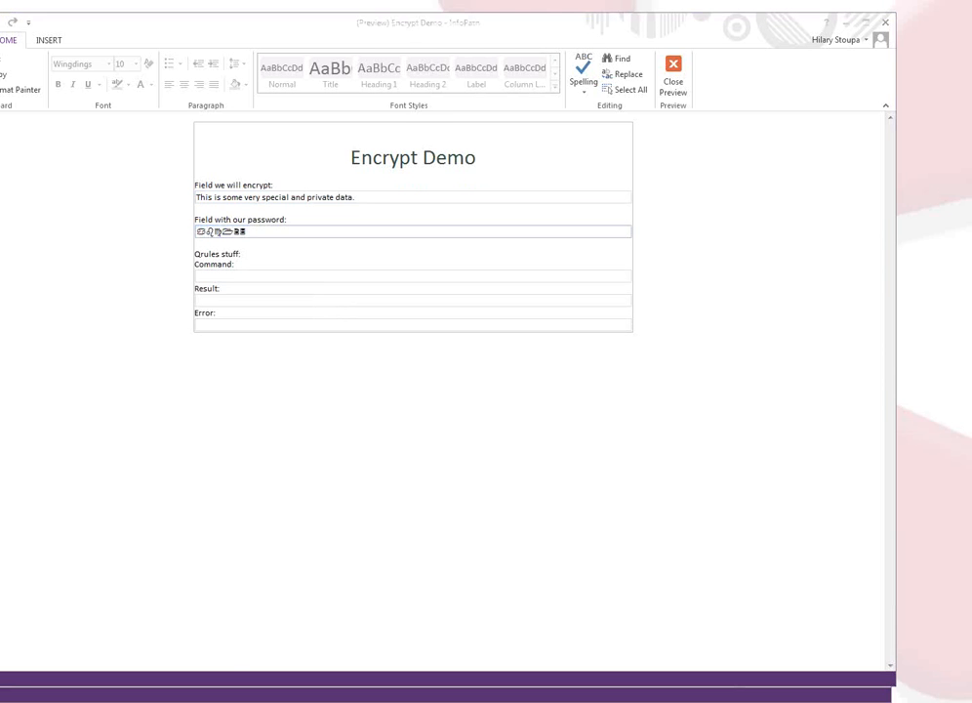
left_click_drag(966, 65, 360, 58)
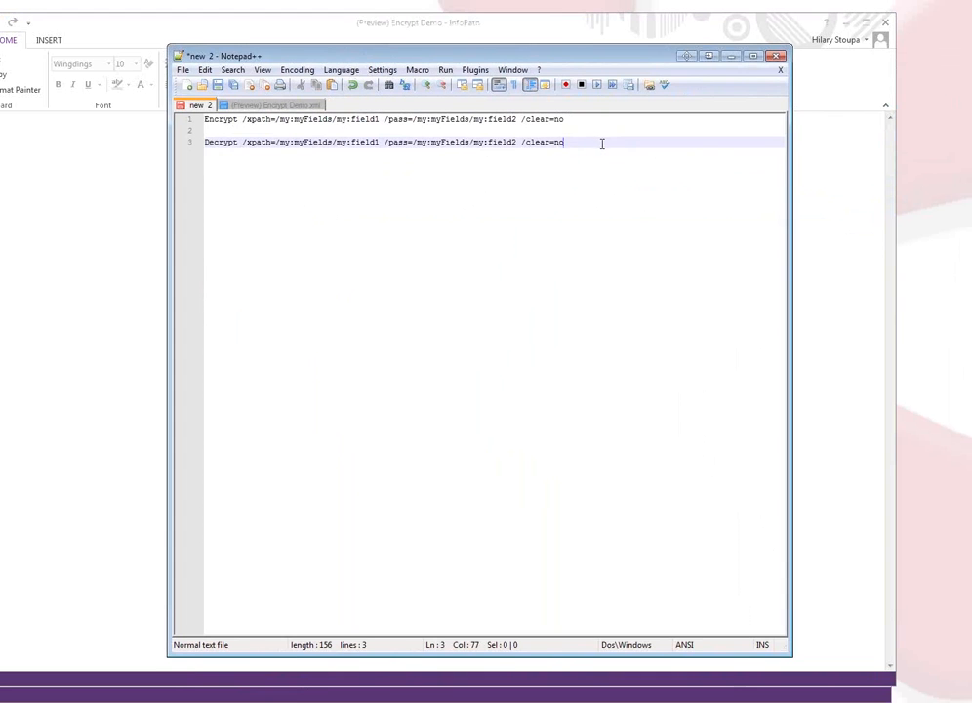
Add the demo password on a new line in Notepad++ and return to the form preview.
key("Return")
key("Return")
type("abc123")
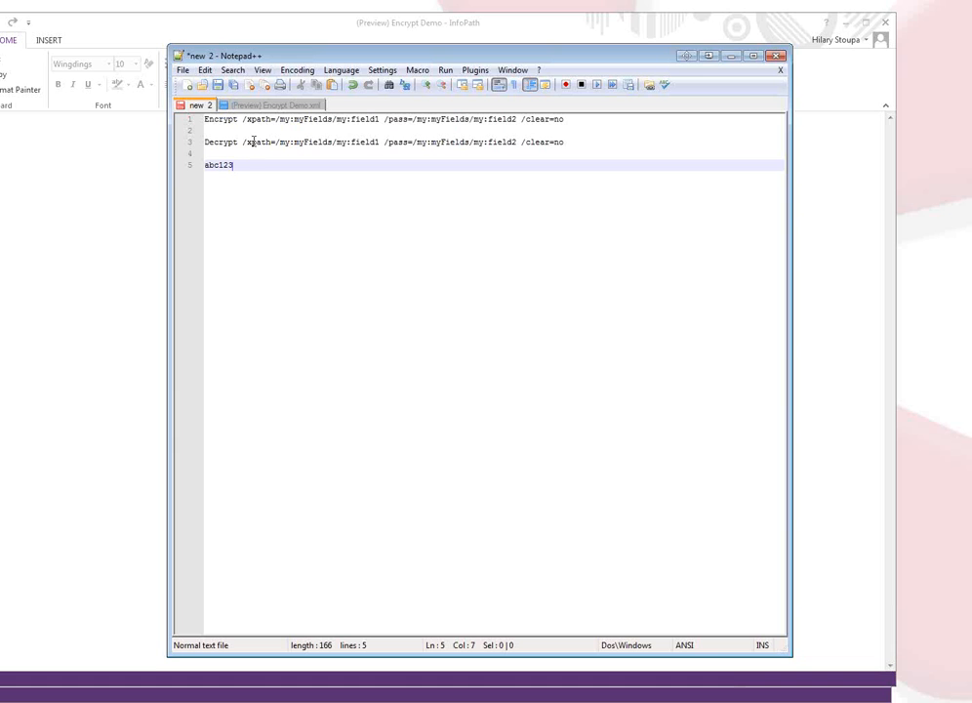
left_click(870, 210)
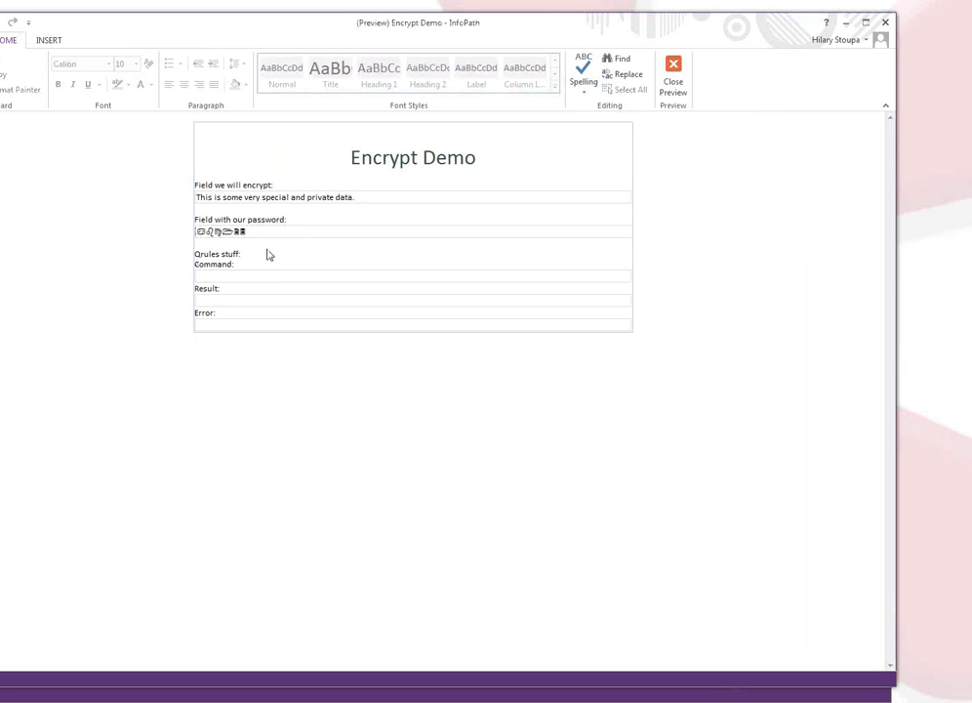
Run the suggested Encrypt command from the Command field to scramble the first field.
left_click(254, 276)
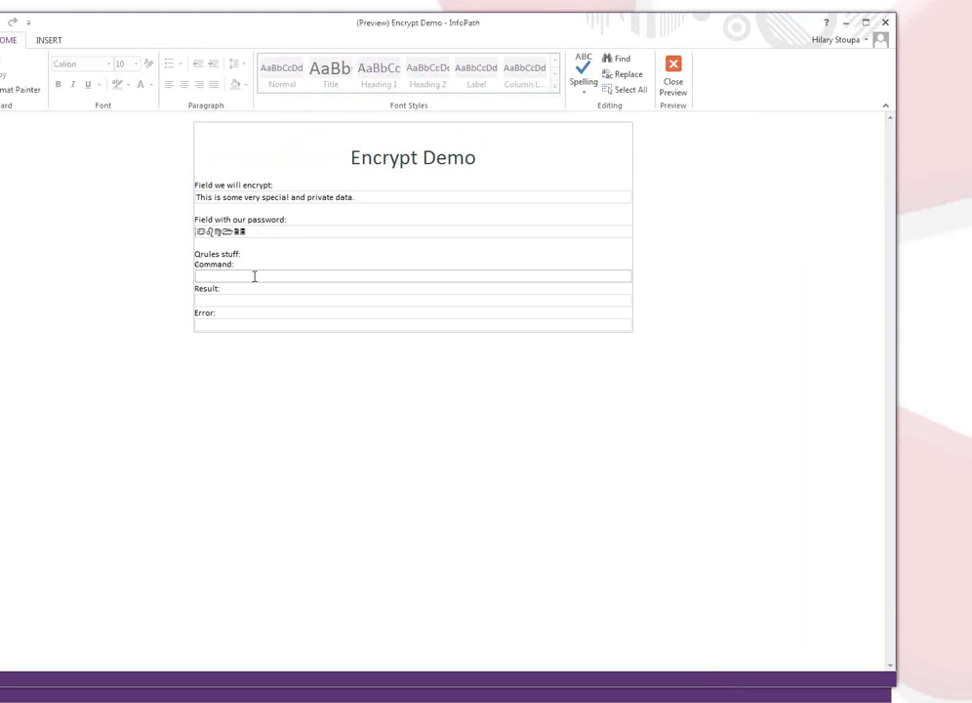
type("E")
key("Down")
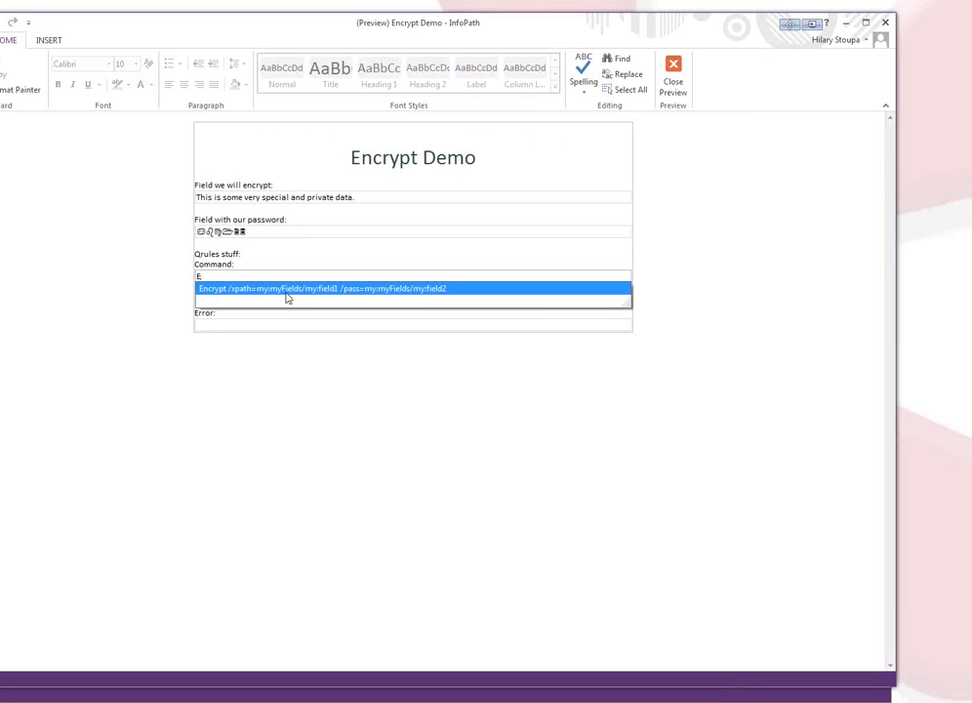
left_click(288, 293)
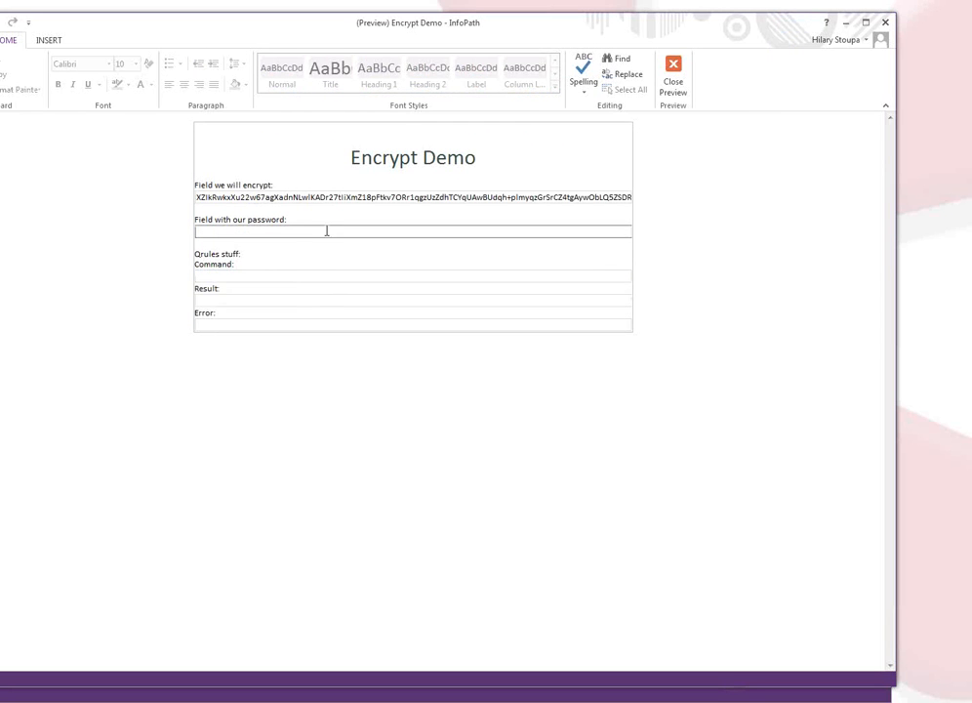
left_click(204, 232)
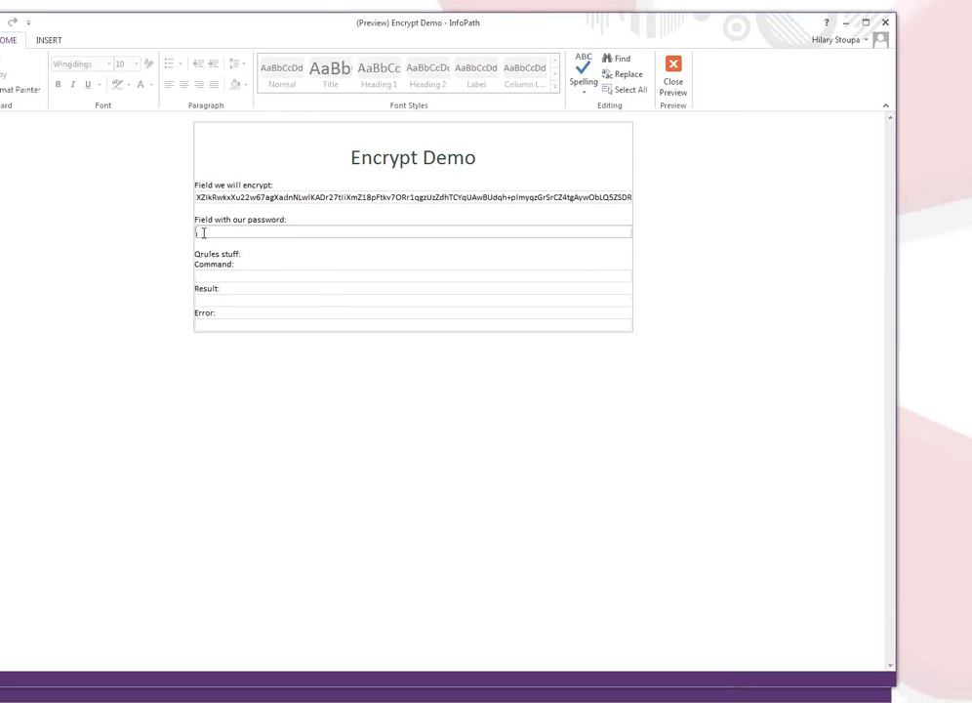
Back in design view, set the password field's font to Calibri and its colour to white.
left_click(668, 78)
left_click(40, 303)
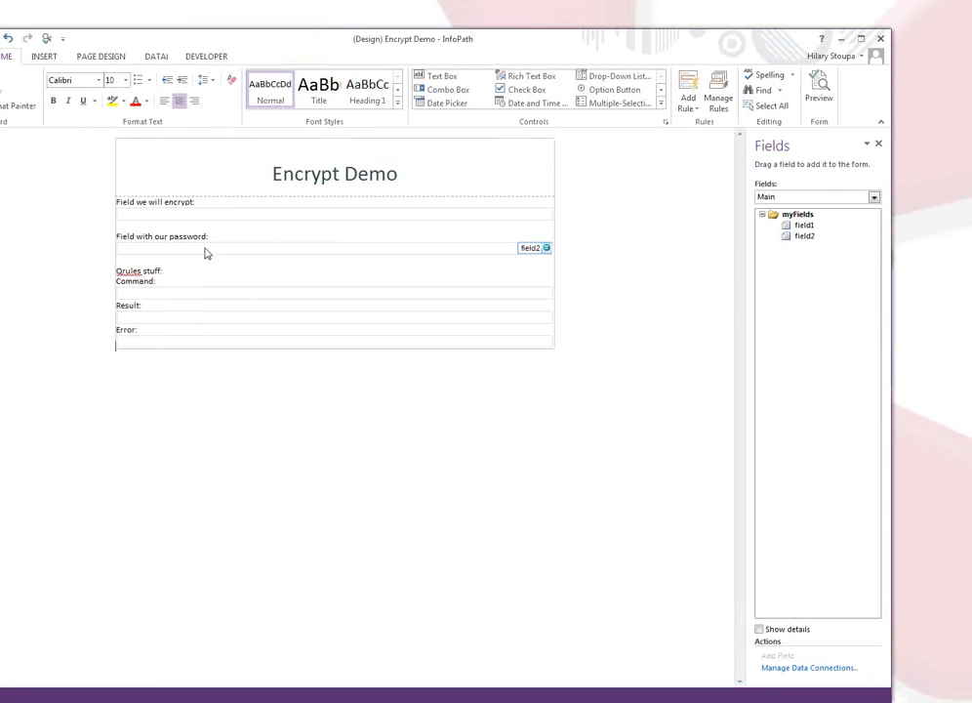
left_click(199, 252)
right_click(199, 252)
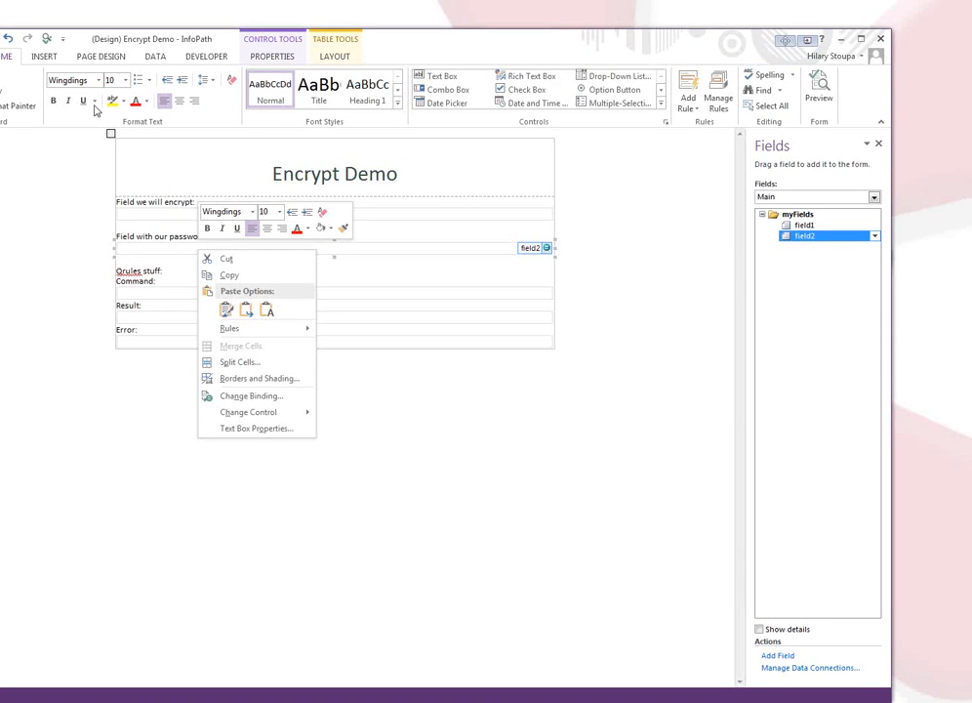
left_click(76, 78)
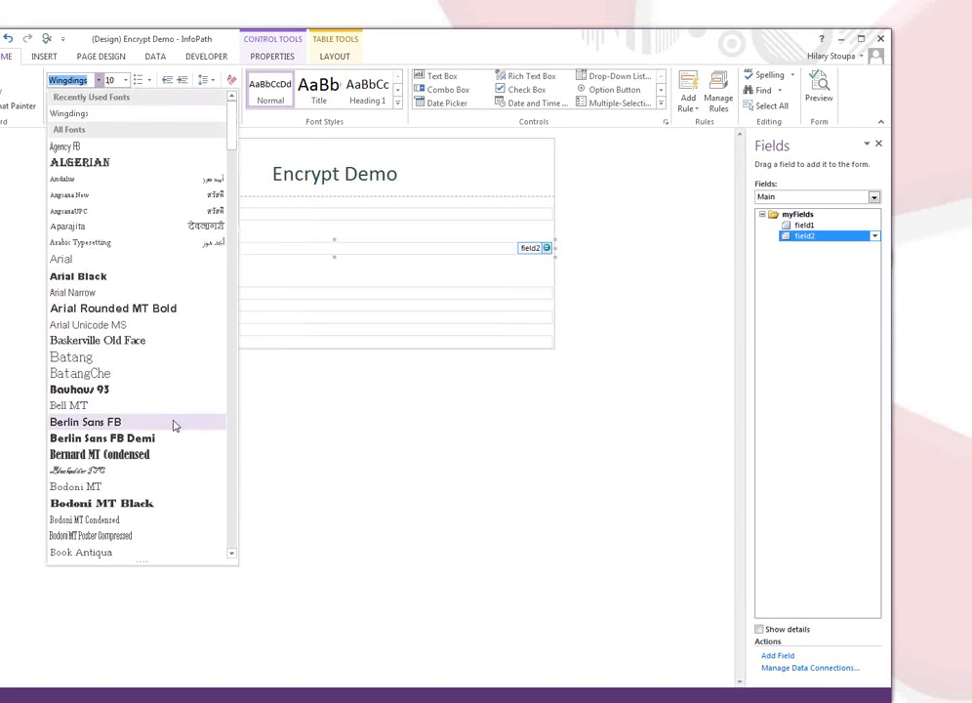
mouse_move(231, 137)
left_mouse_down()
mouse_move(256, 234)
mouse_move(217, 181)
left_mouse_up()
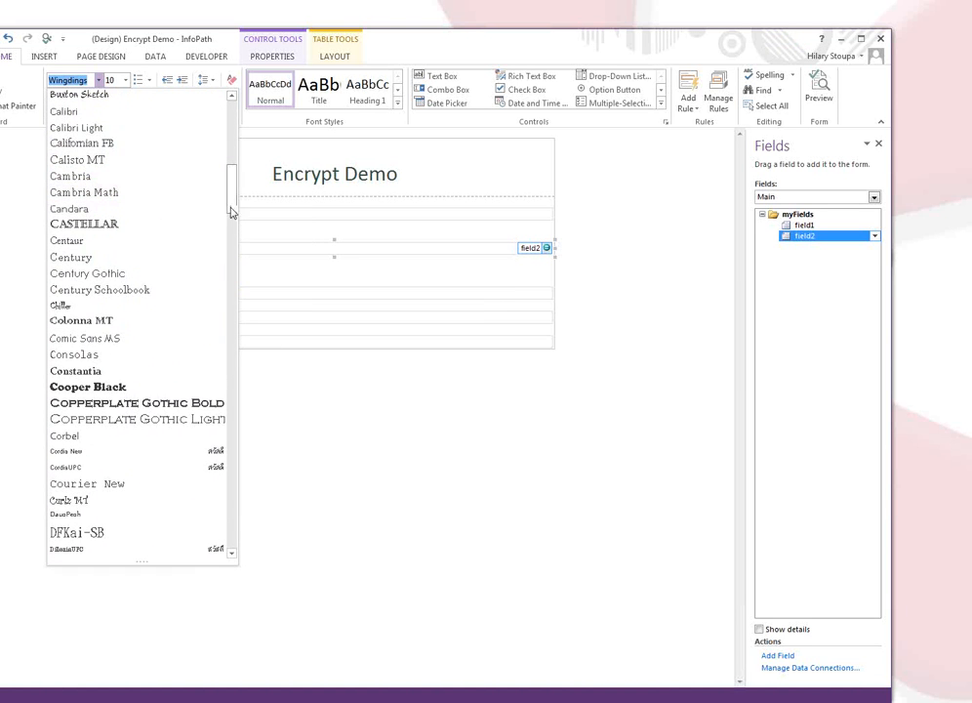
scroll(232, 191, "up", 2)
scroll(232, 192, "up", 2)
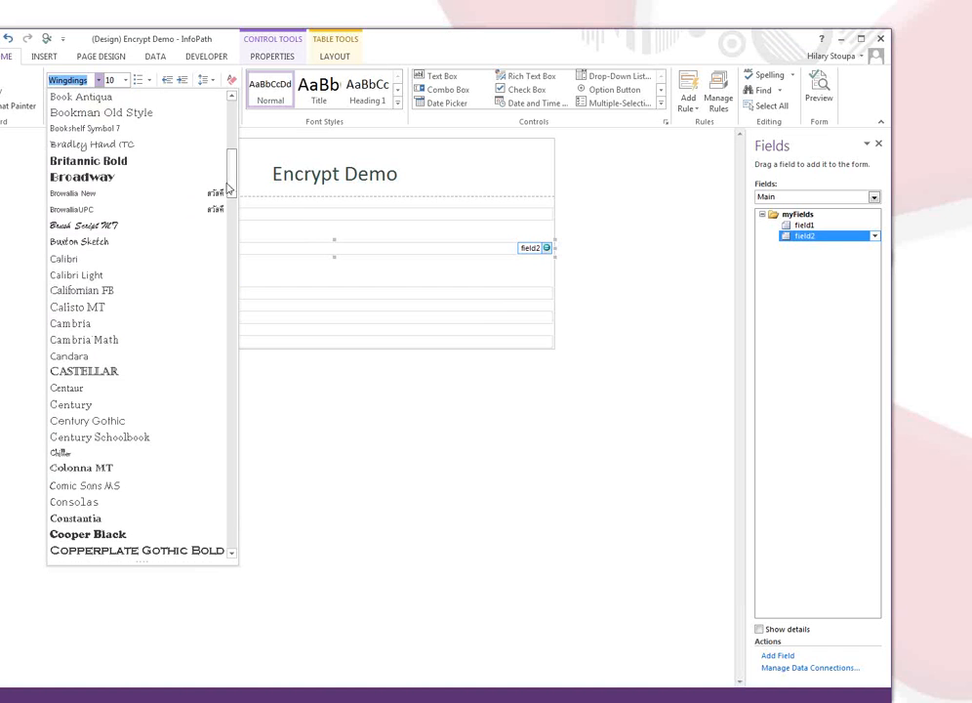
left_click(137, 262)
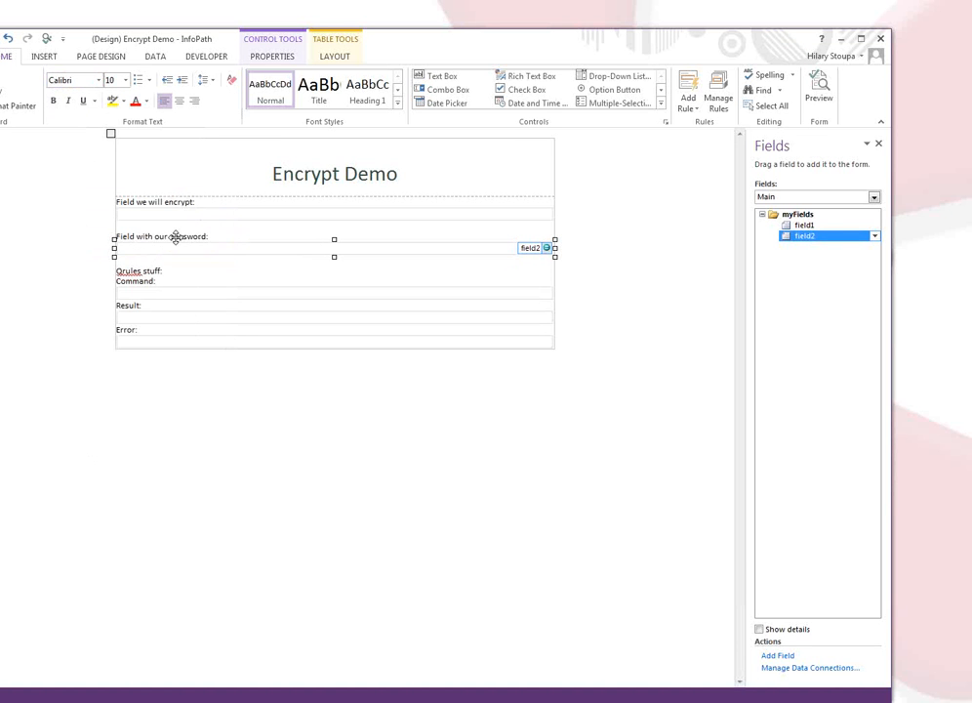
left_click(145, 101)
left_click(135, 148)
left_click(596, 258)
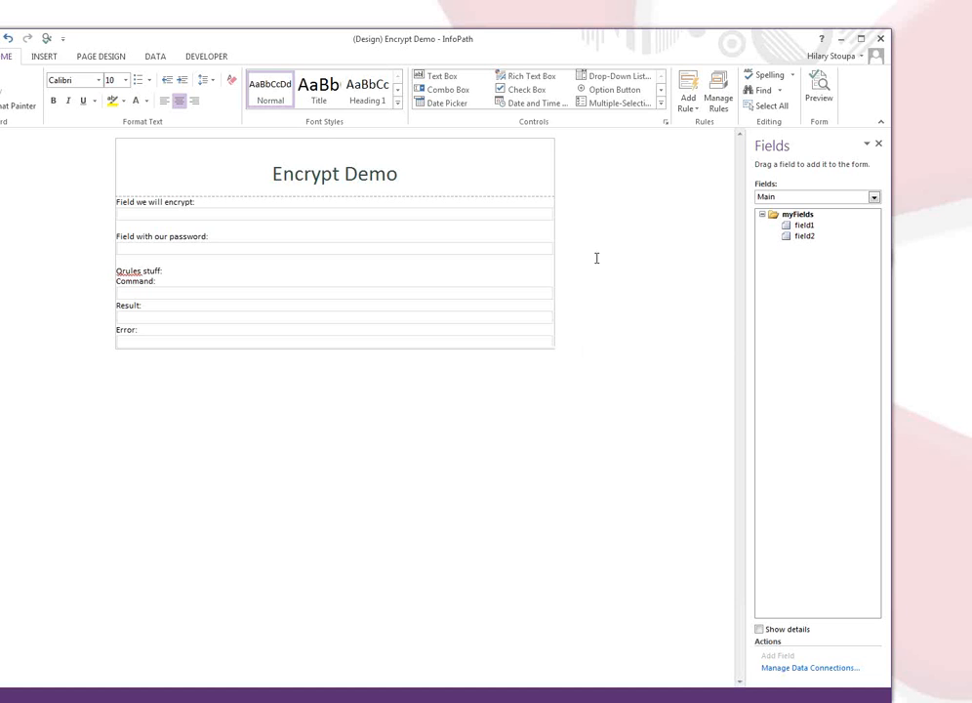
left_click(820, 89)
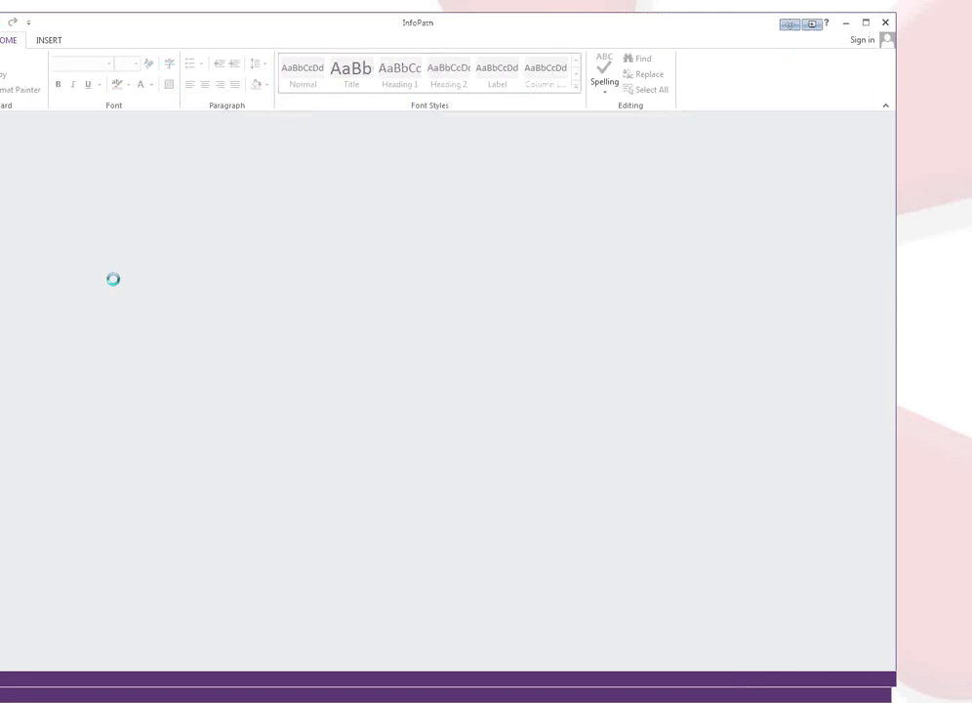
left_click(217, 233)
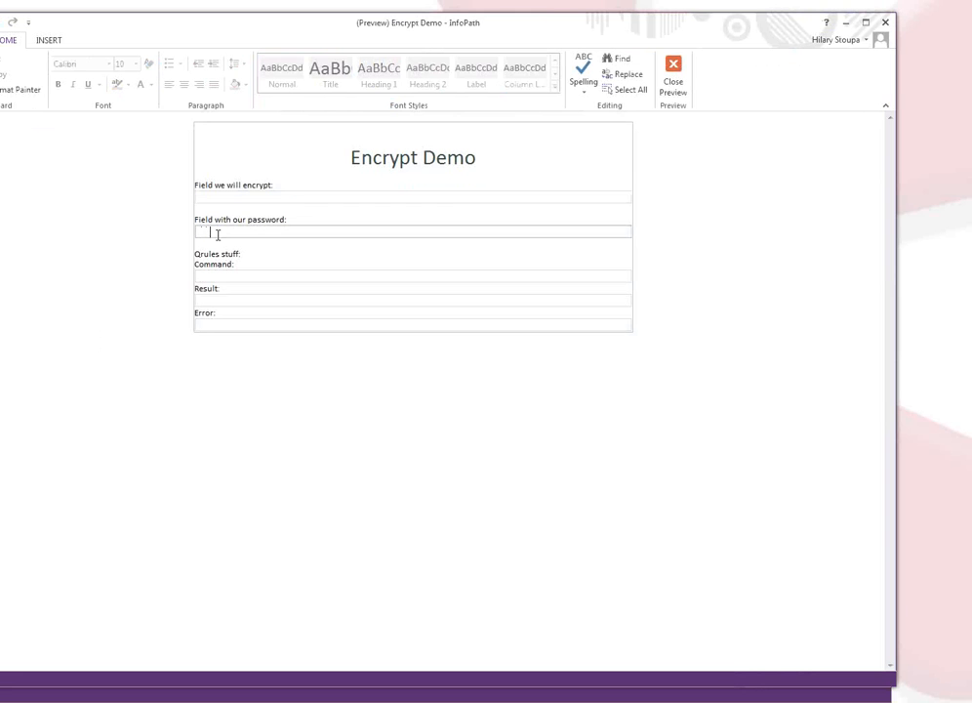
left_click(341, 200)
left_click(239, 230)
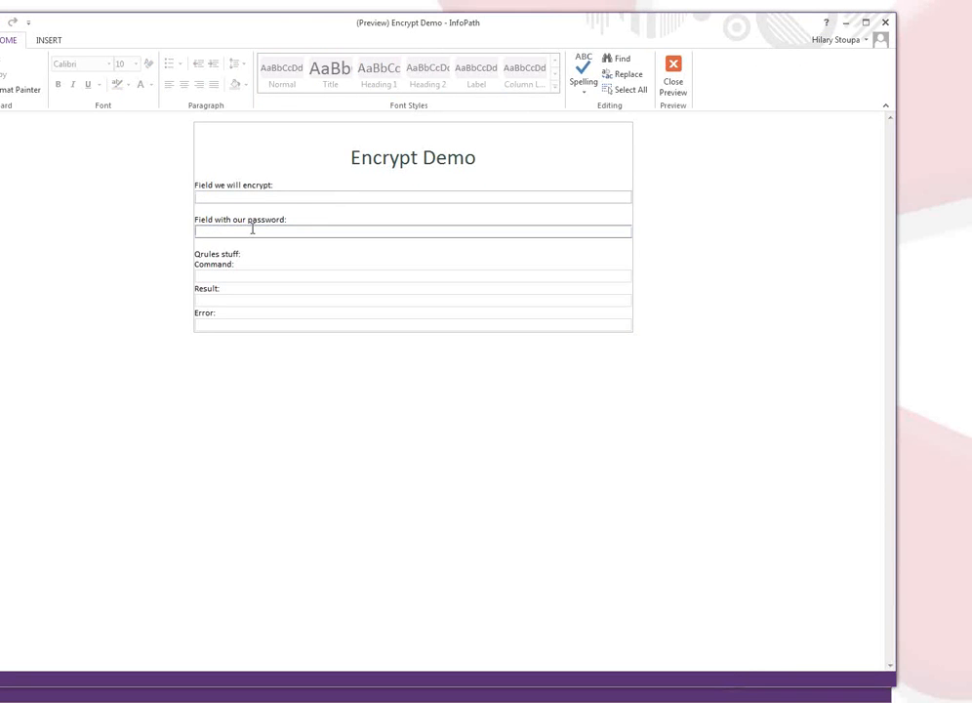
type("abc123")
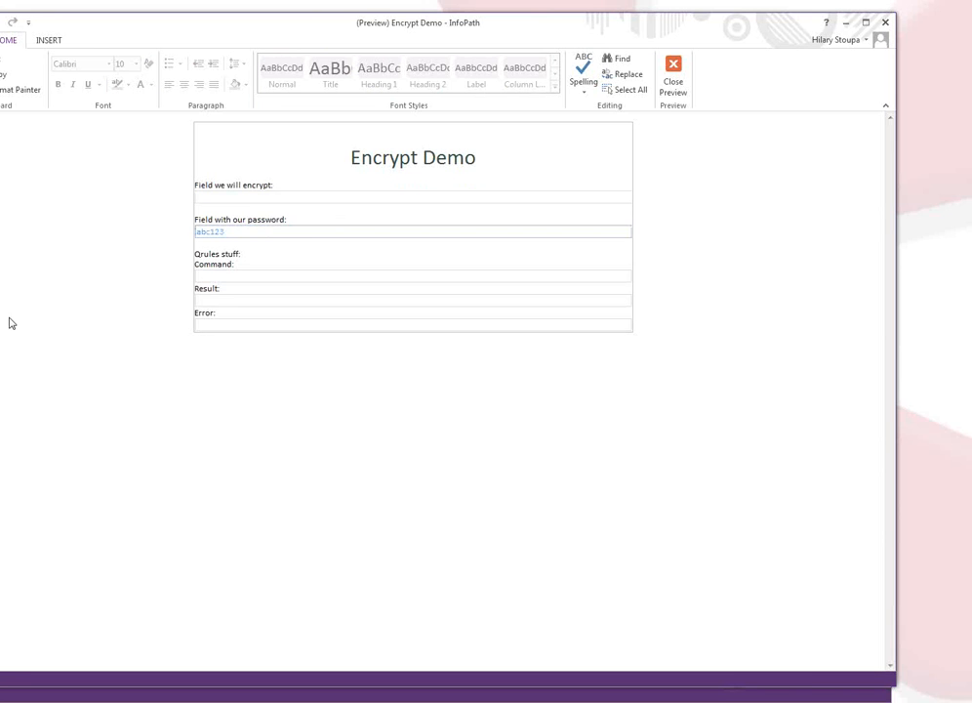
left_click(680, 76)
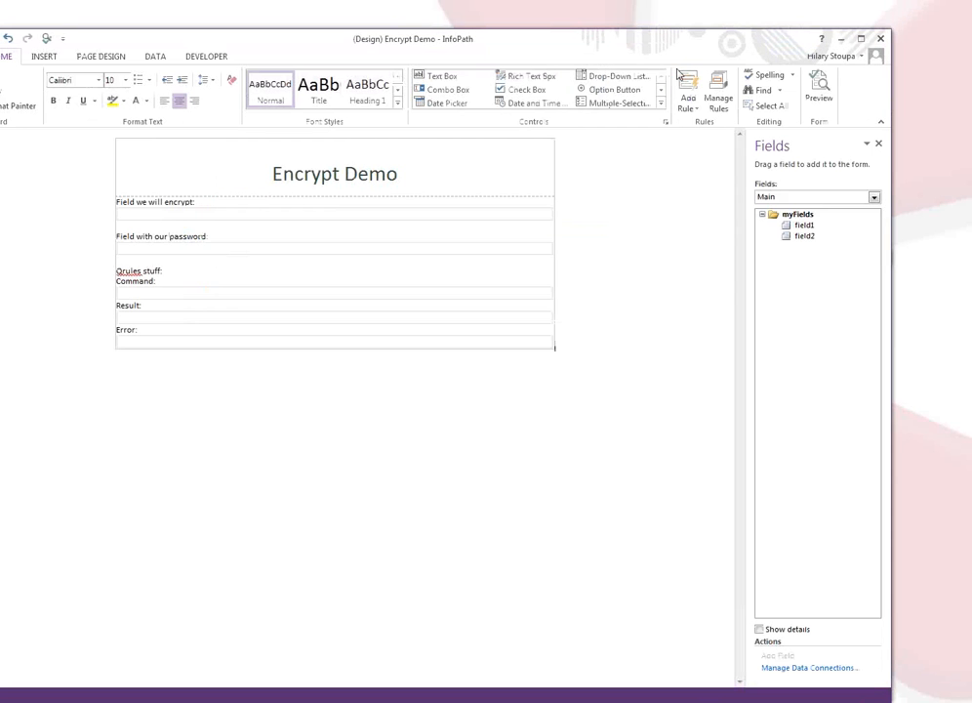
Switch the font to Wingdings, then preview and type a password, which still shows as readable text.
left_click(78, 79)
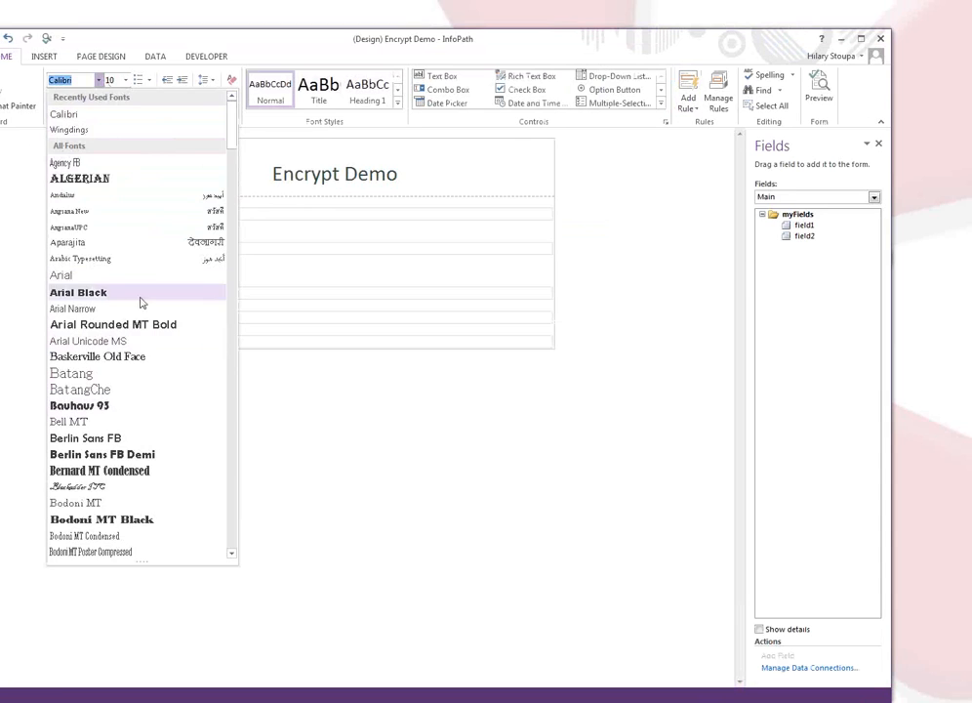
left_click(139, 130)
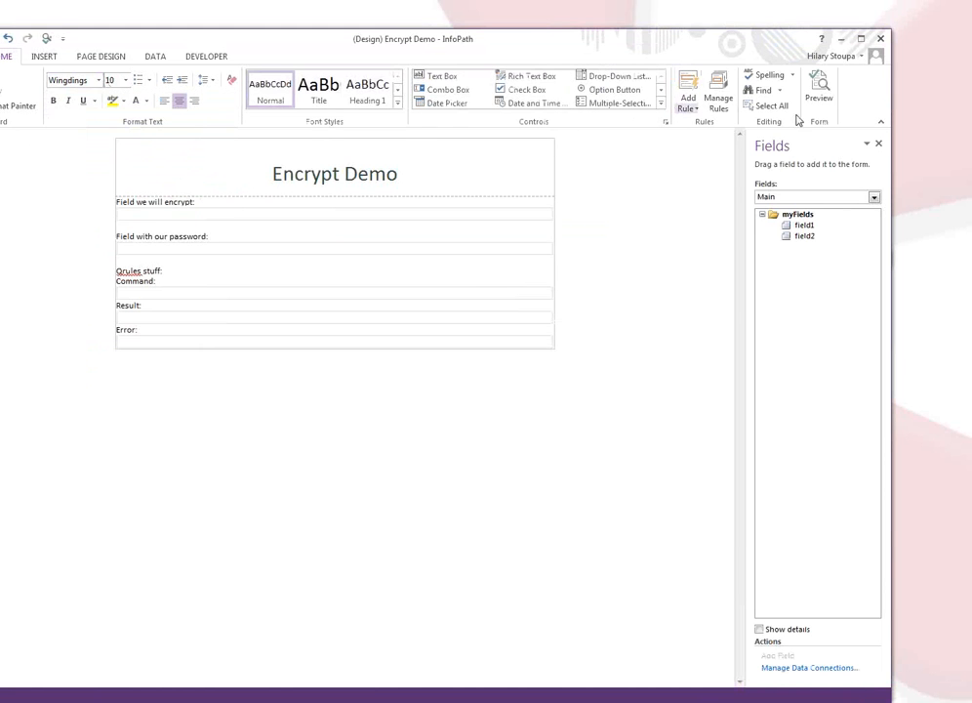
left_click(816, 90)
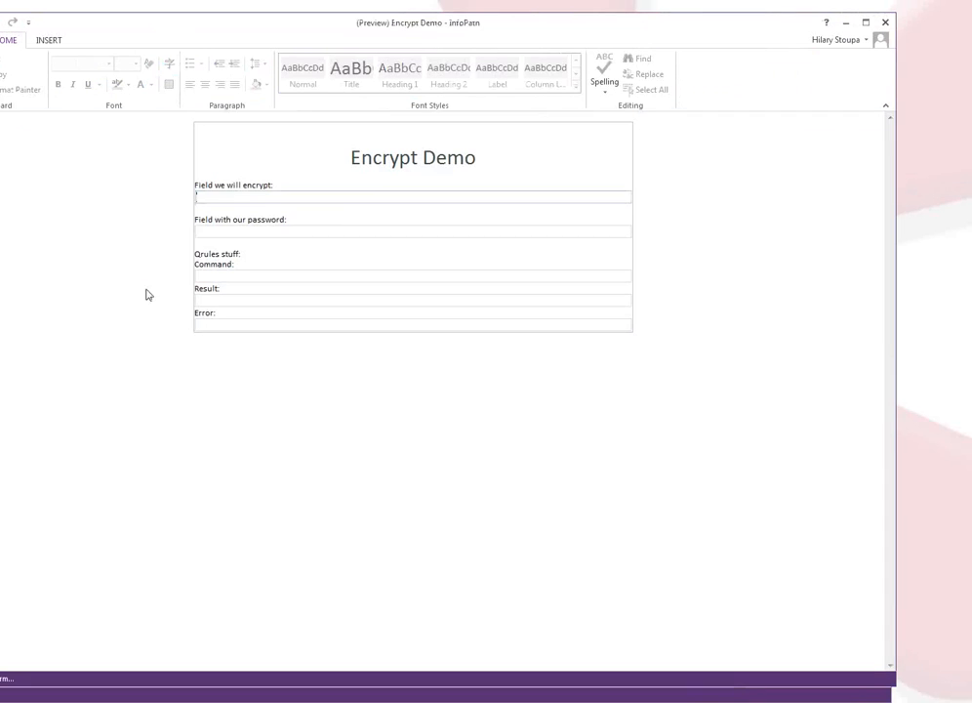
left_click(271, 229)
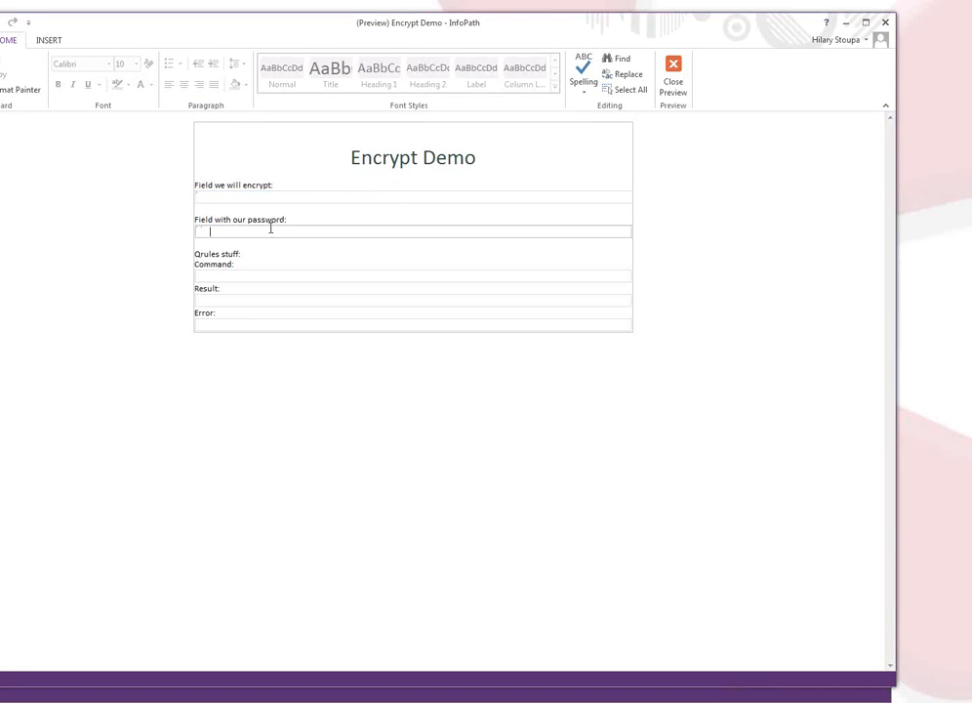
type("pa")
key("Tab")
type("abc123")
left_click(672, 78)
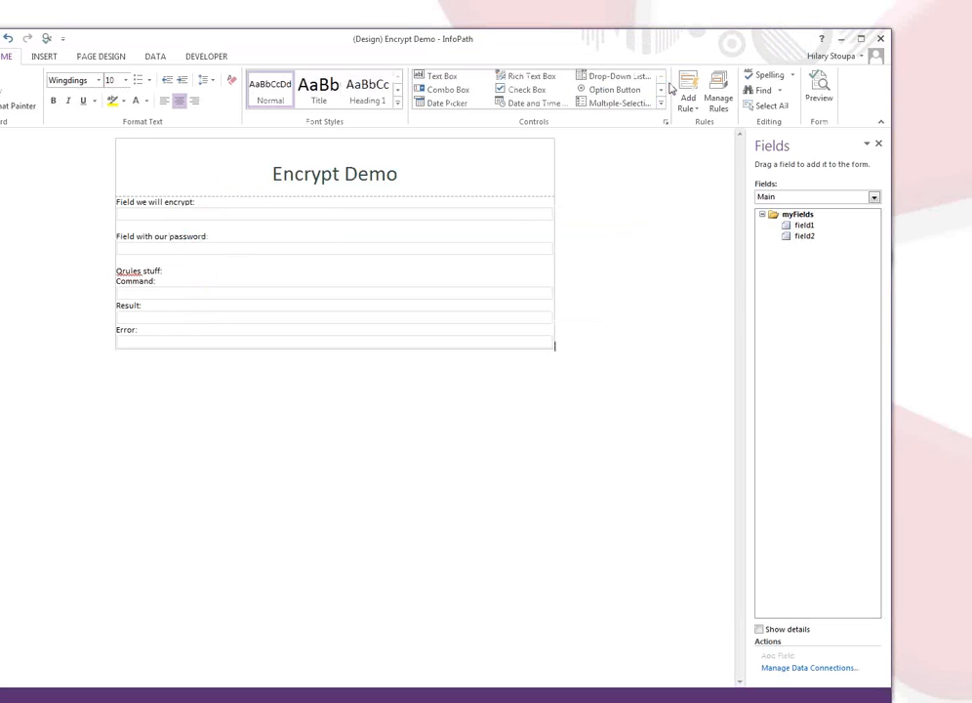
Apply Wingdings to the password field control and select field1's text box.
left_click(172, 255)
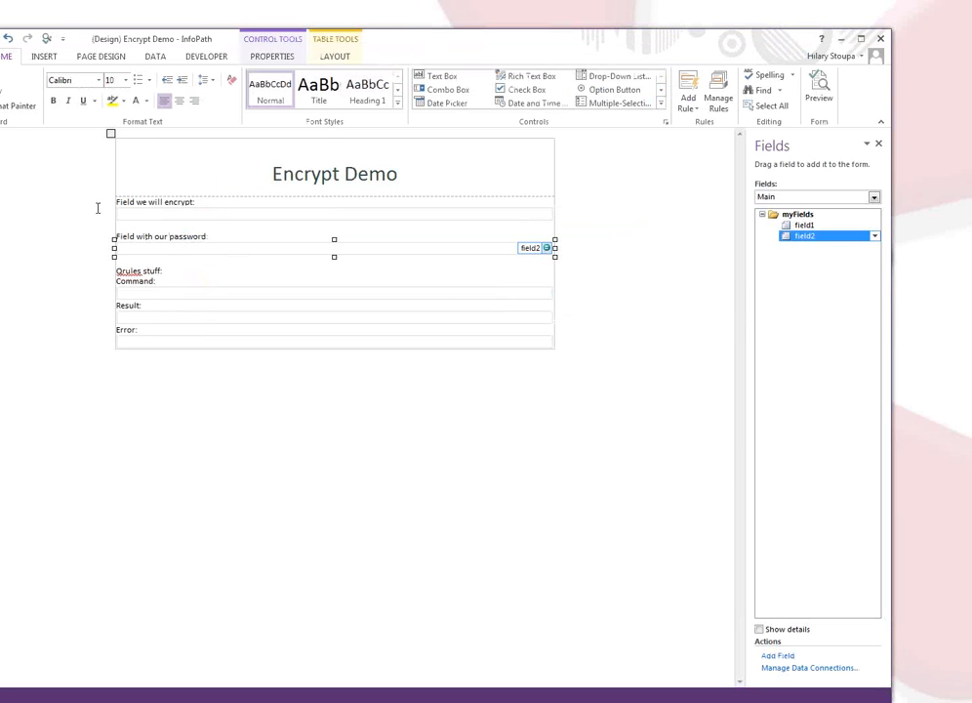
left_click(99, 81)
left_click(61, 121)
left_click(625, 210)
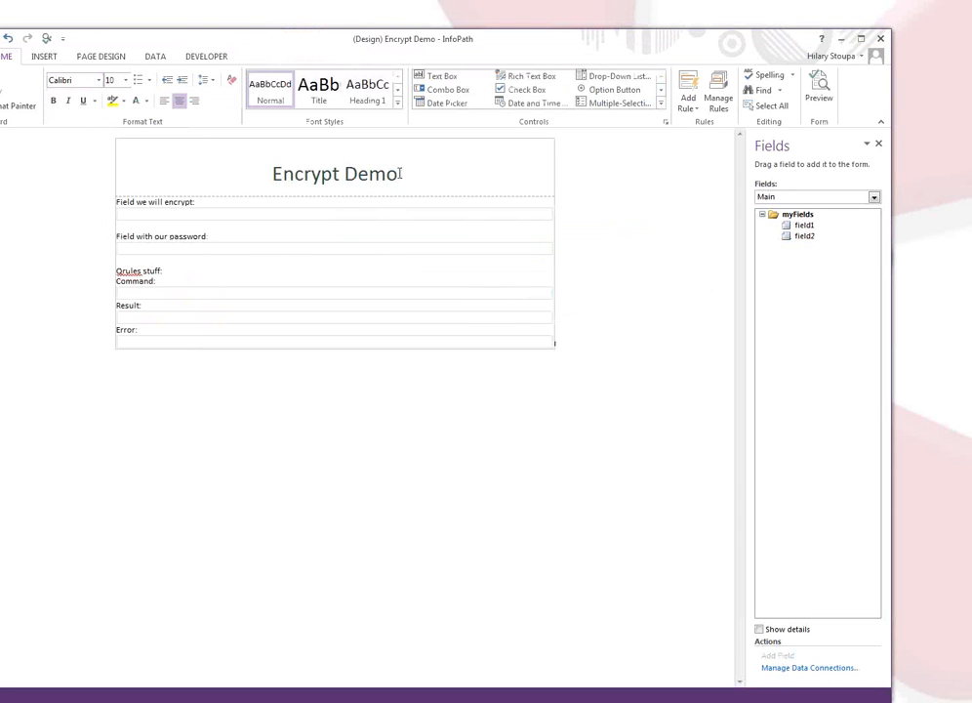
left_click(323, 218)
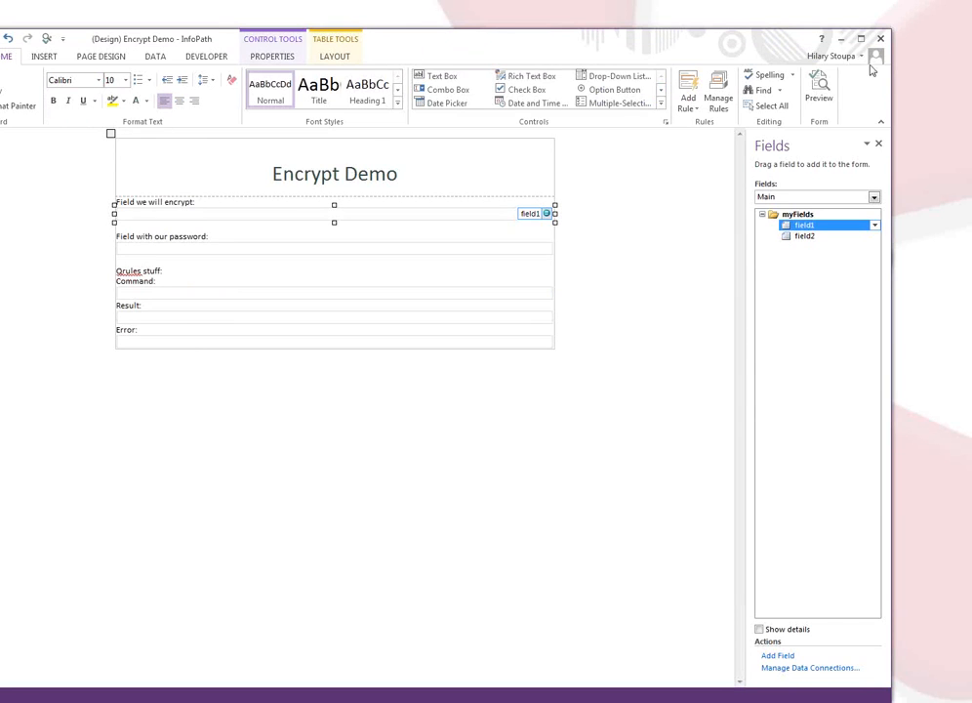
Preview the form, test the password field's Wingdings display, then clear the typed password.
left_click(818, 87)
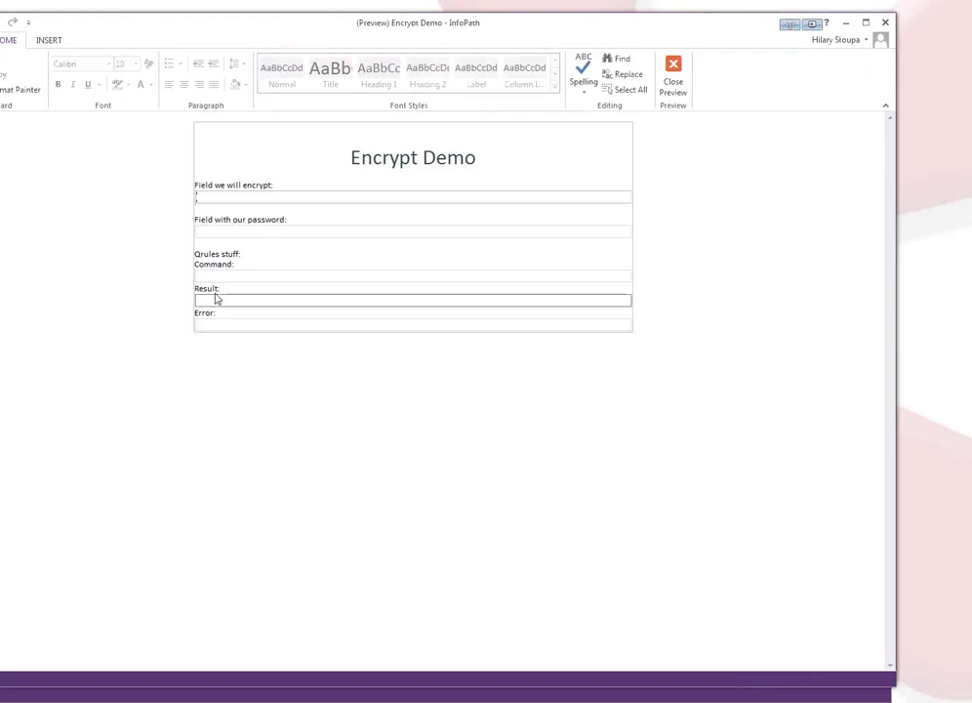
left_click(245, 231)
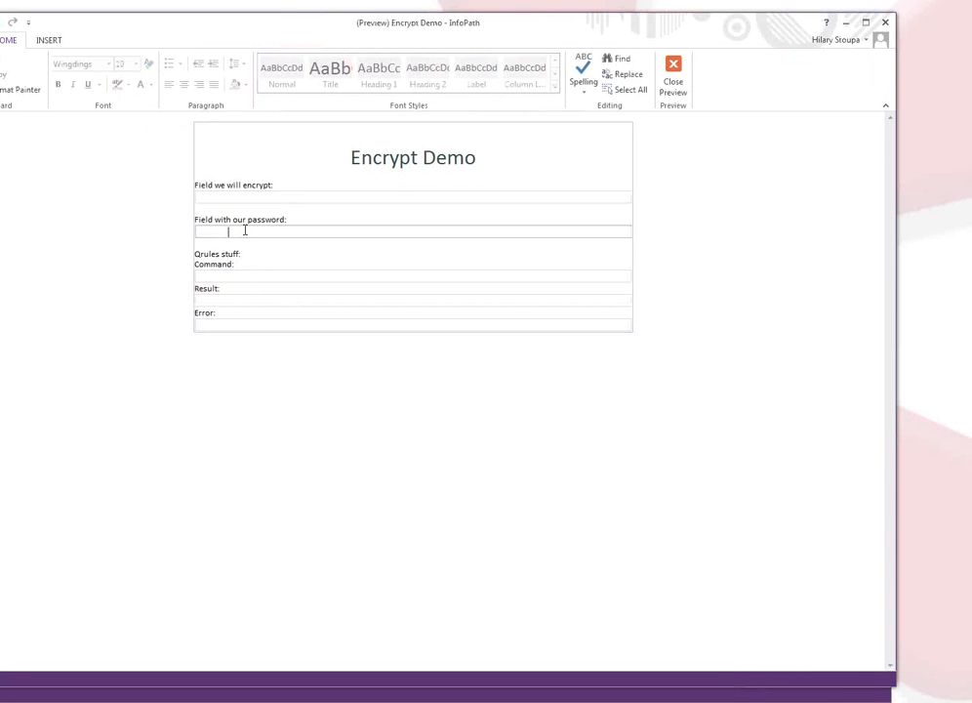
key("Tab")
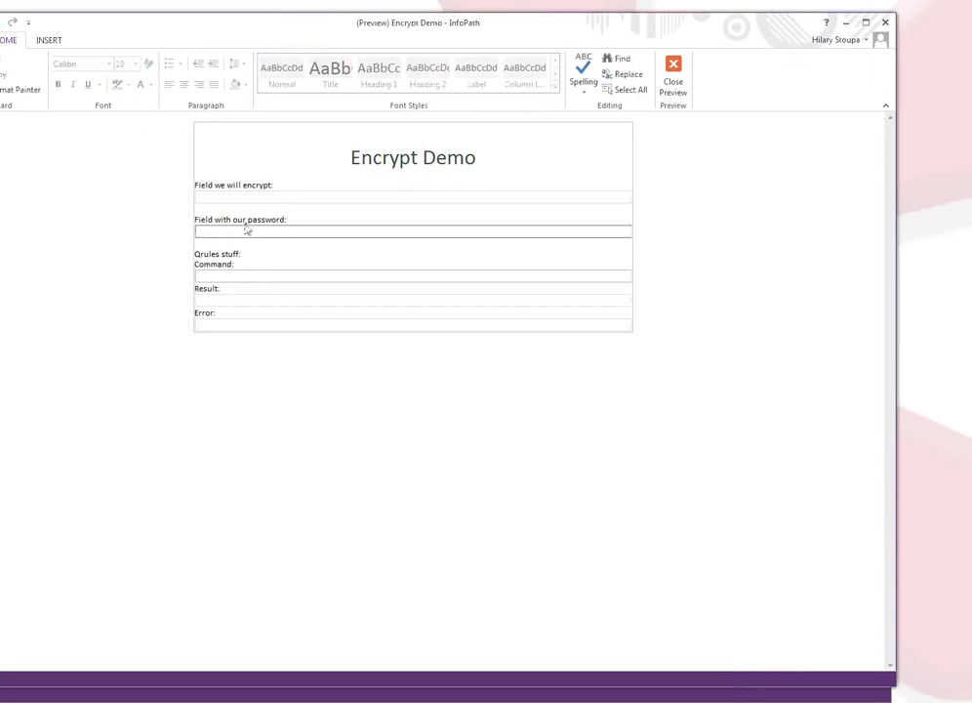
key("shift+Tab")
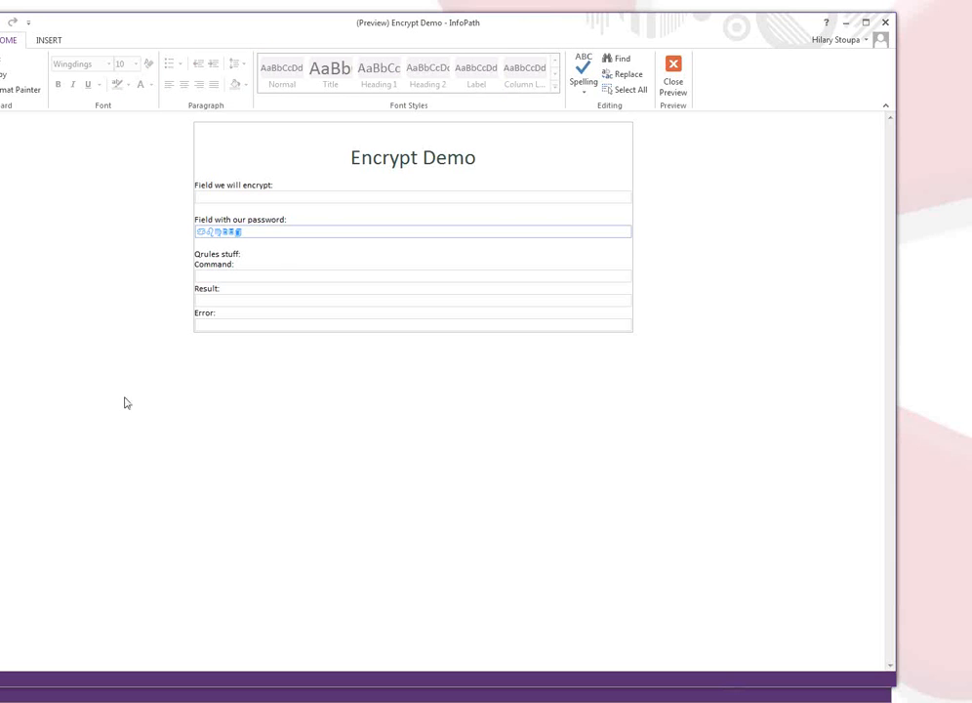
key("Delete")
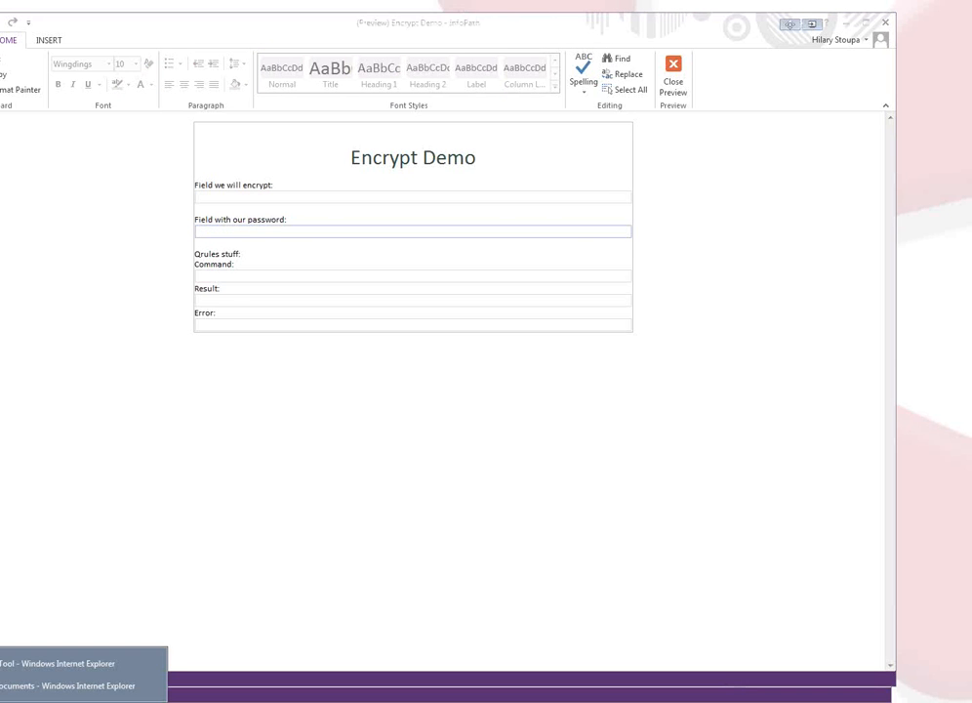
Download a copy of qdots.ttf from Lab 7 > Encryption and open the Downloads folder.
left_click(11, 689)
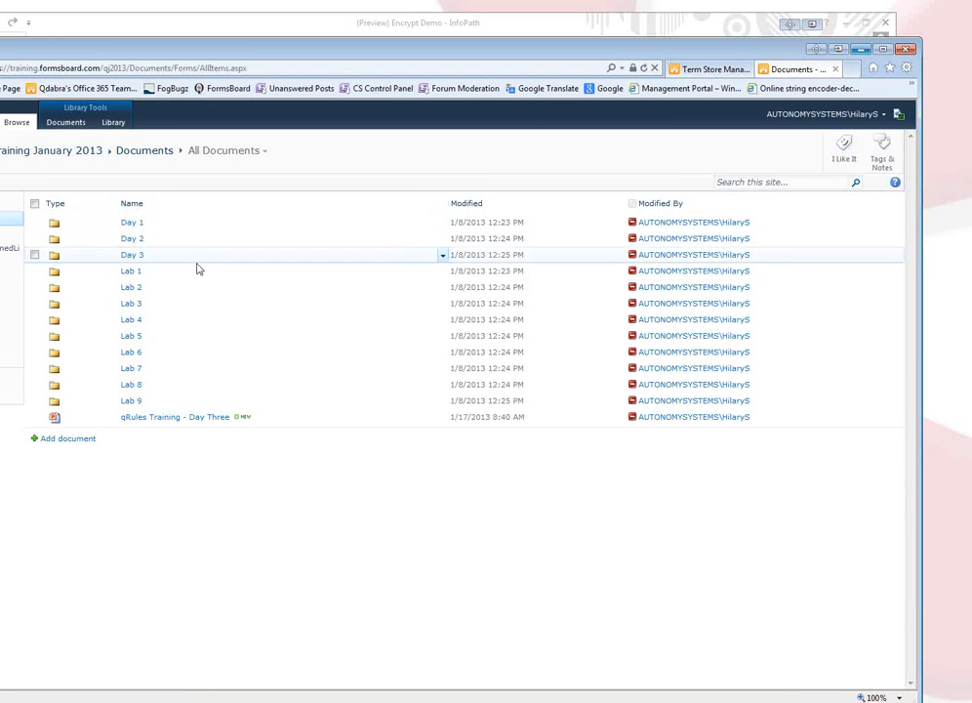
left_click(135, 371)
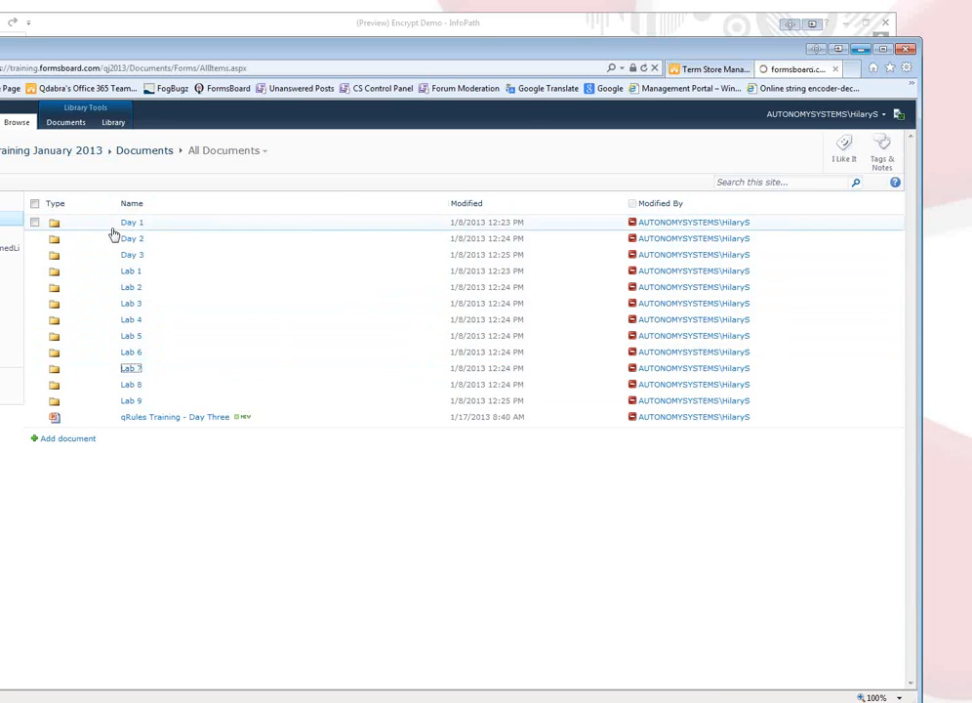
left_click(163, 228)
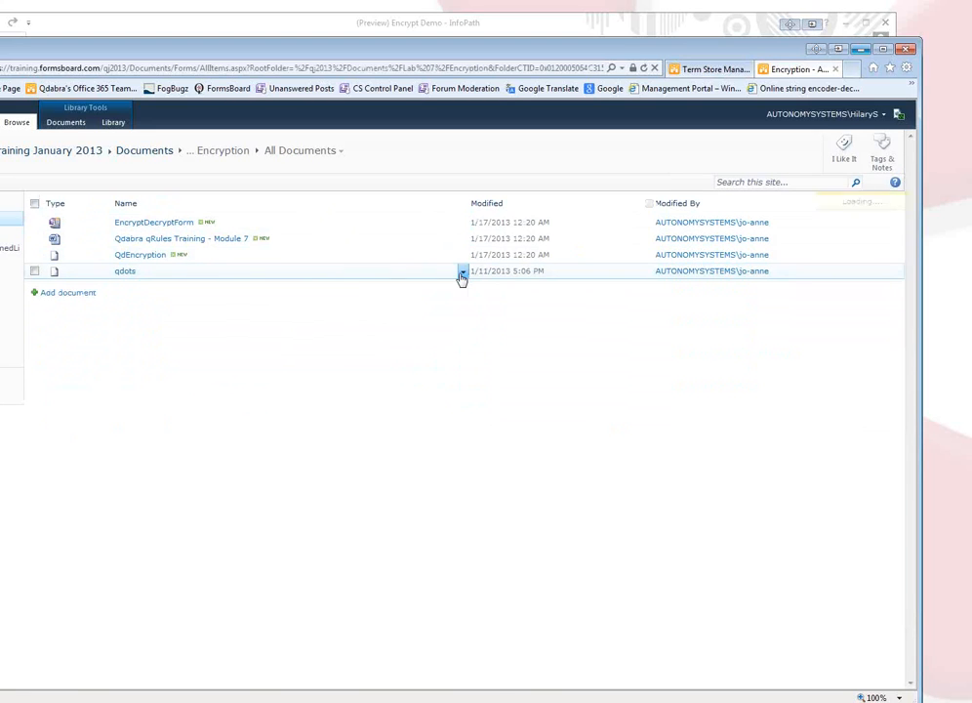
left_click(463, 272)
mouse_move(436, 365)
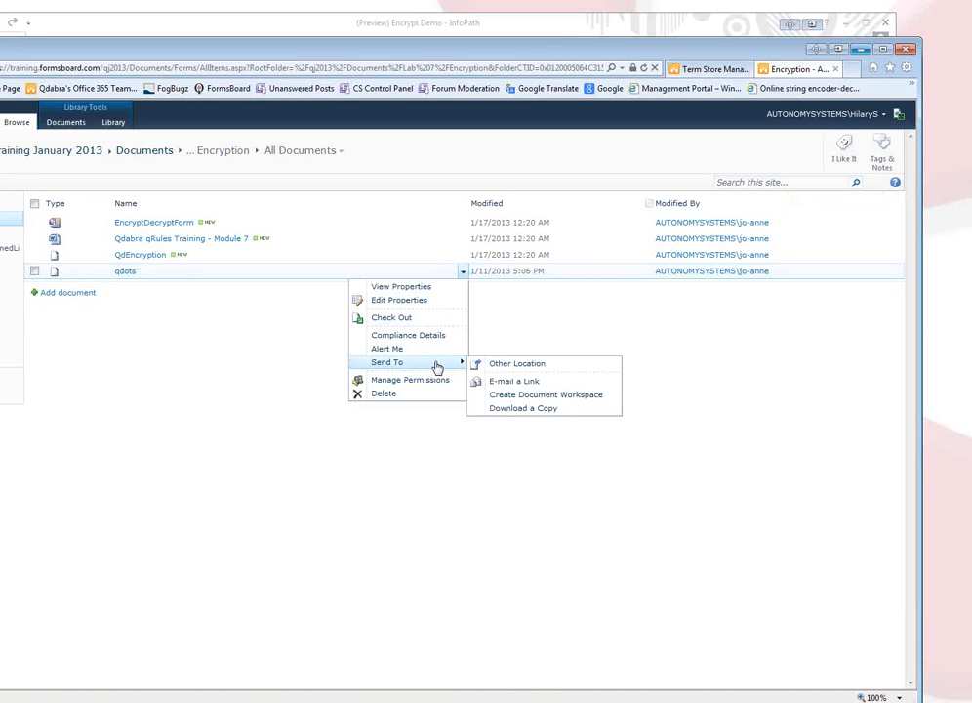
left_click(537, 409)
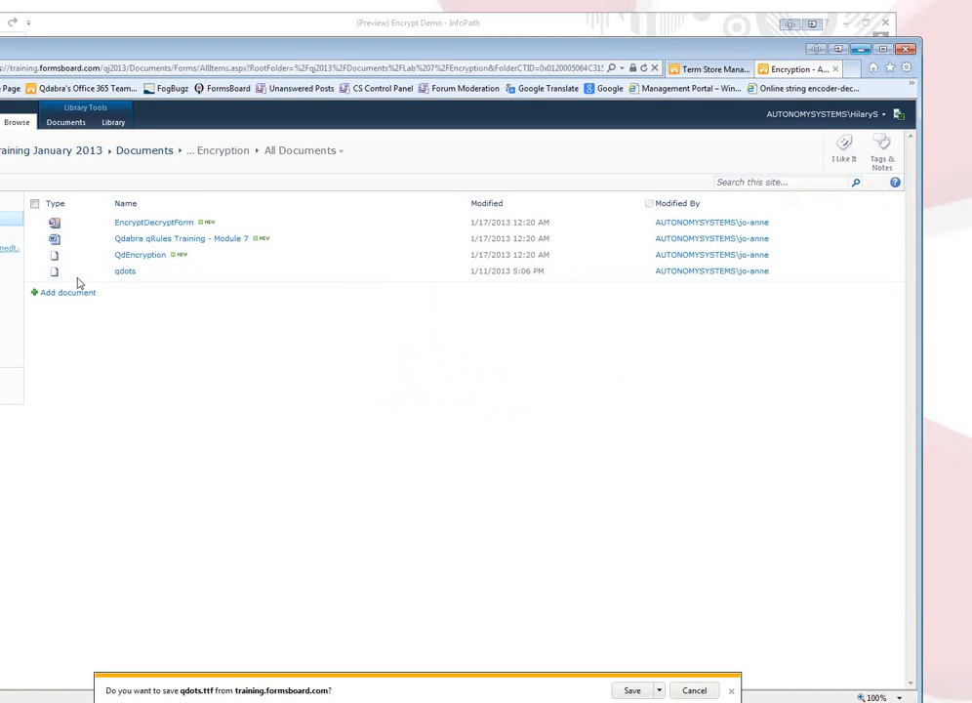
left_click(632, 690)
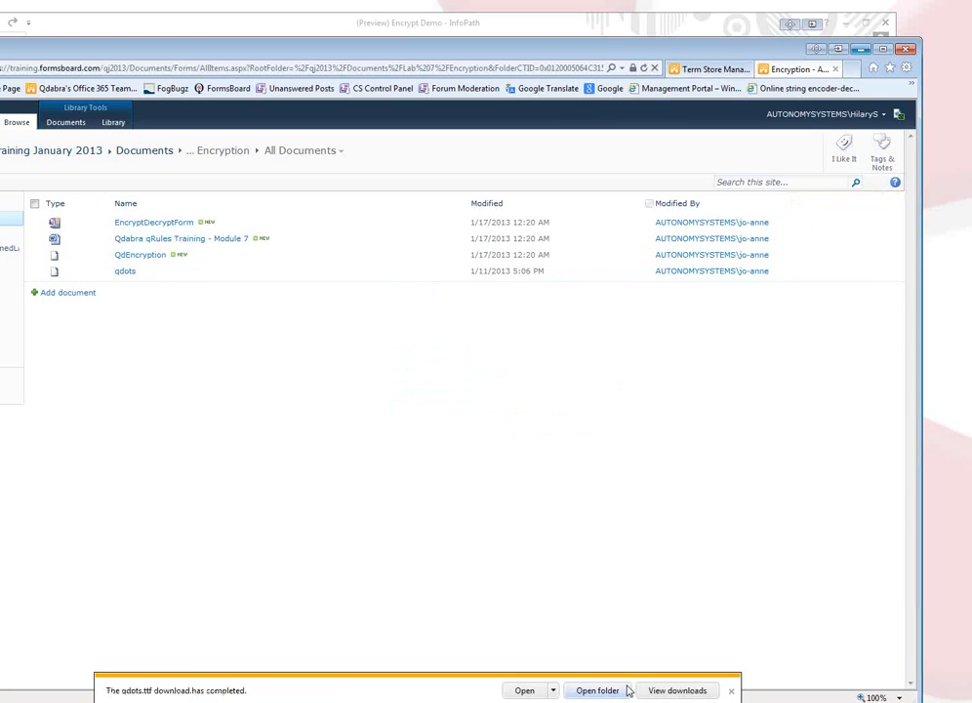
left_click(602, 693)
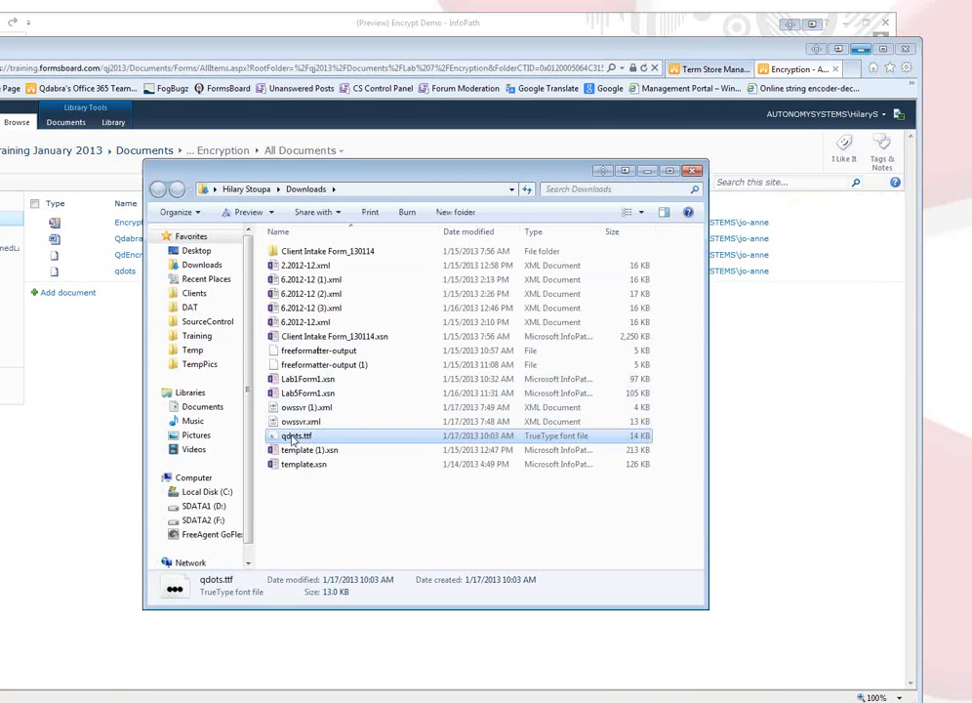
Install the qDots Regular font from qdots.ttf, then return to the Encrypt Demo form preview.
double_click(292, 437)
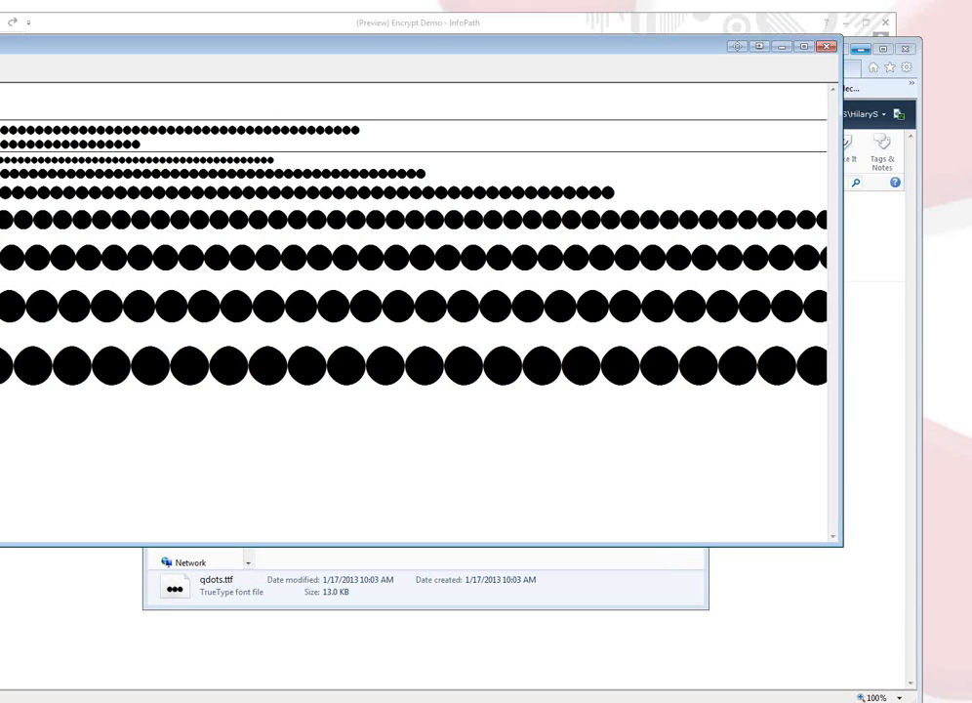
left_click(2, 68)
left_click(827, 48)
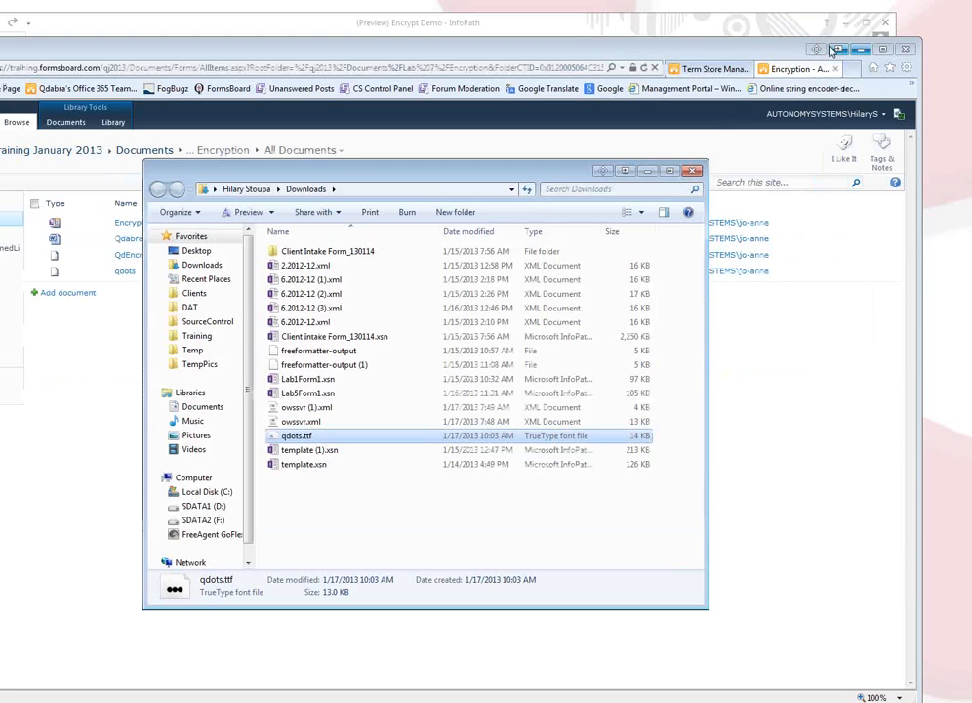
left_click(650, 172)
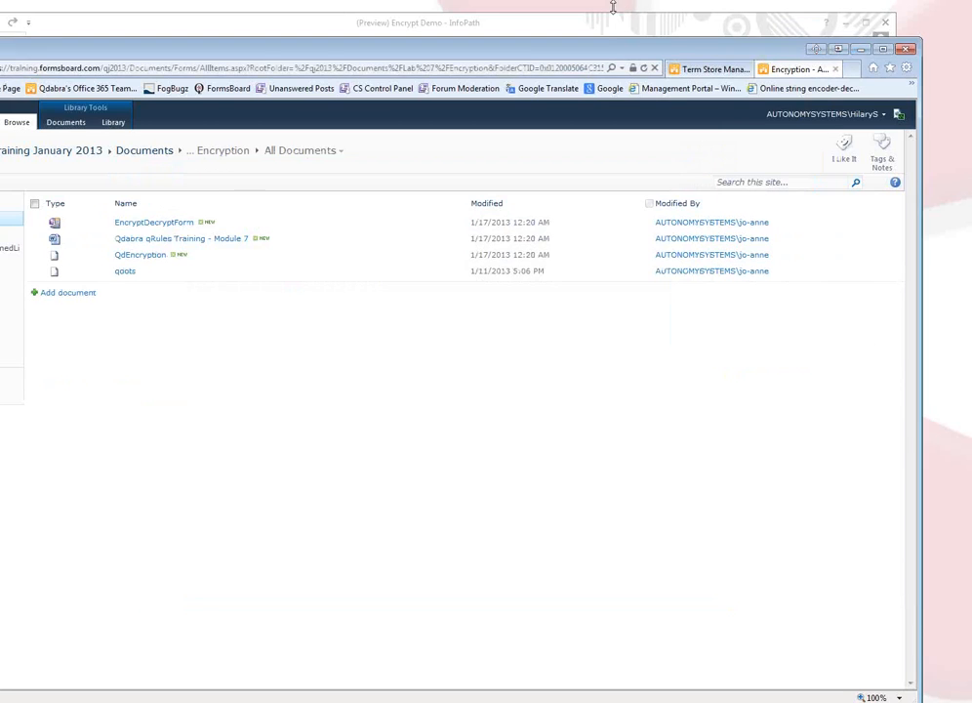
left_click(605, 25)
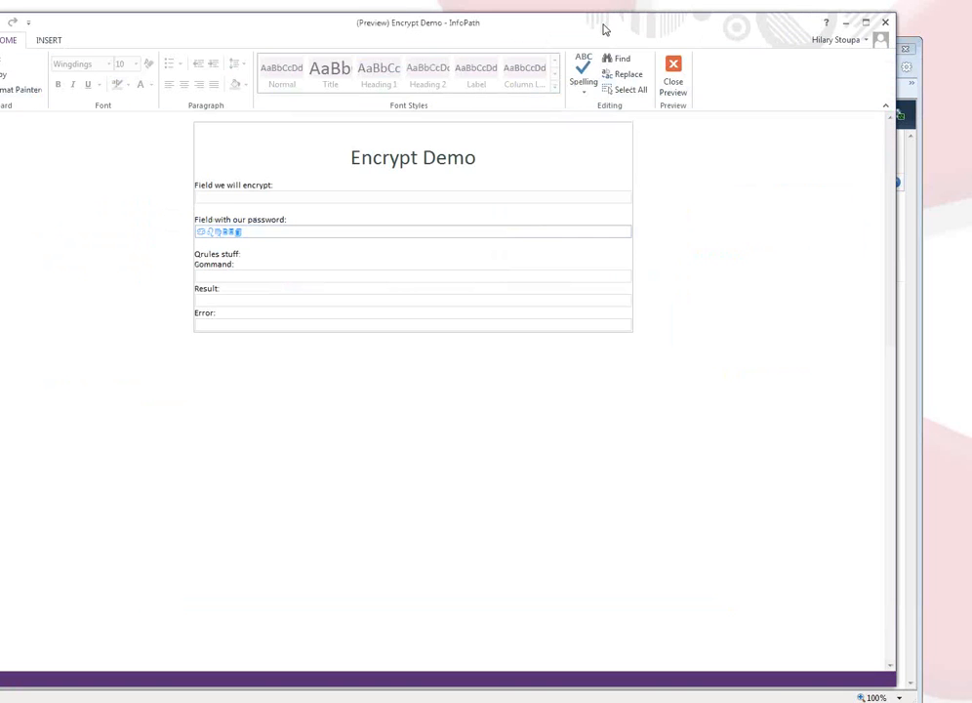
Back in design view, select the field2 password box and search the font list for qDots.
left_click(671, 77)
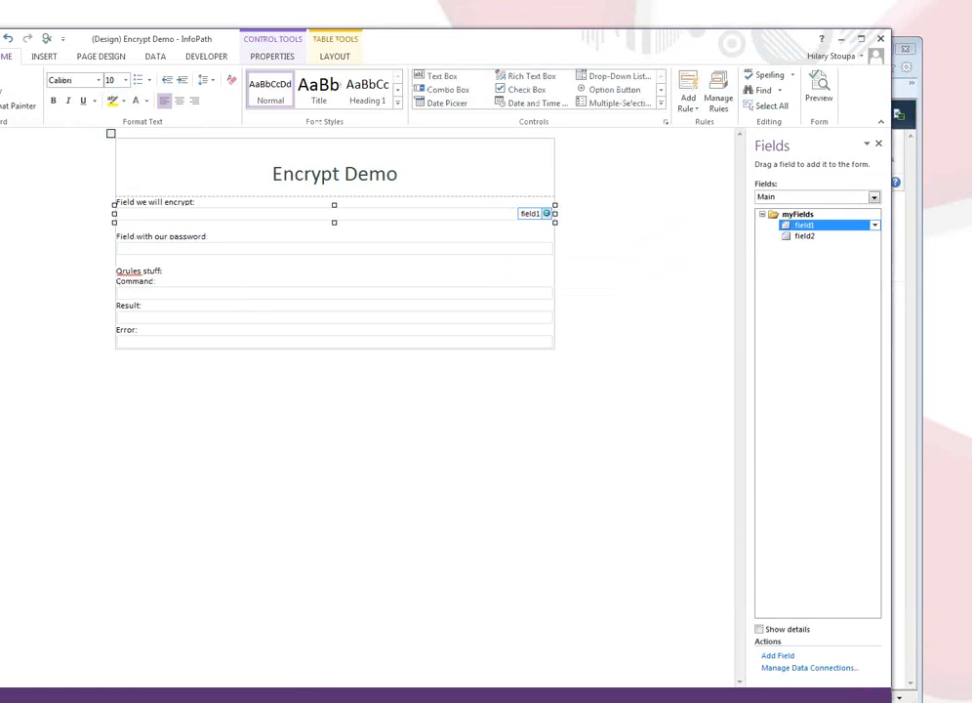
left_click(468, 255)
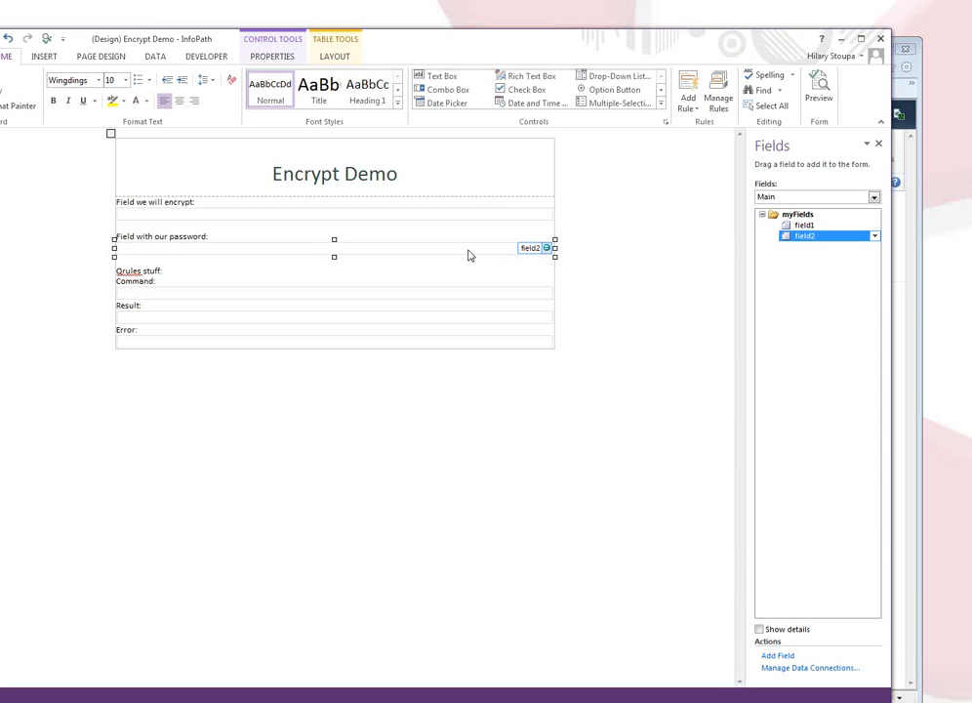
left_click(98, 80)
left_click_drag(228, 134, 291, 449)
Close InfoPath, saving changes to Encrypt Demo.
left_click(293, 451)
left_click(880, 38)
left_click(431, 374)
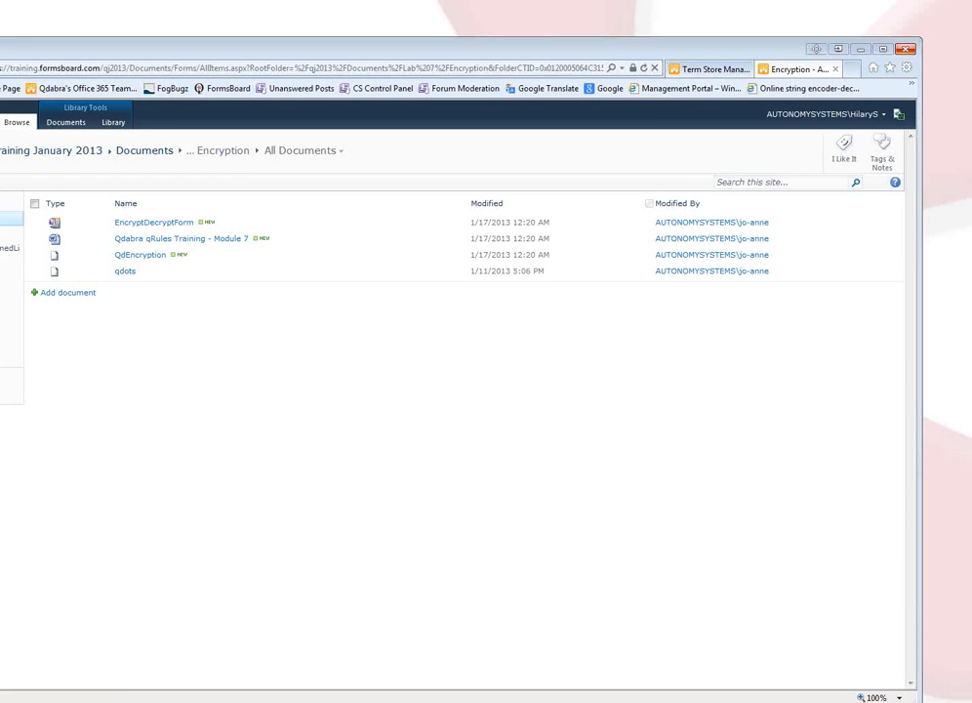
Reopen Encrypt Demo.xsn from the Lab 7 folder in Design mode and select field2.
left_click(54, 666)
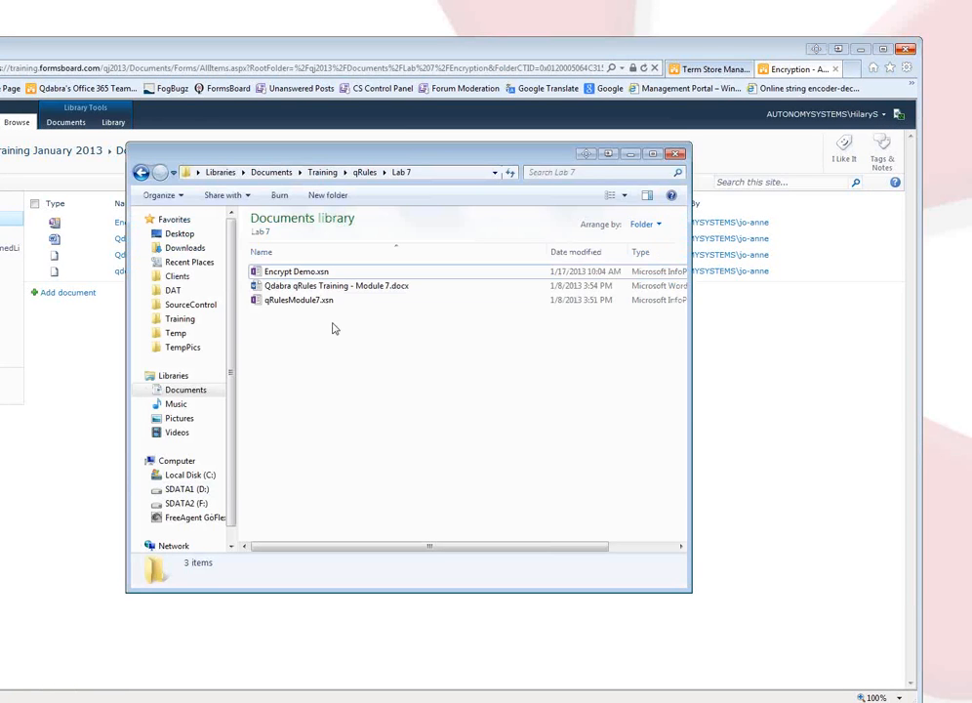
left_click(317, 273)
right_click(318, 274)
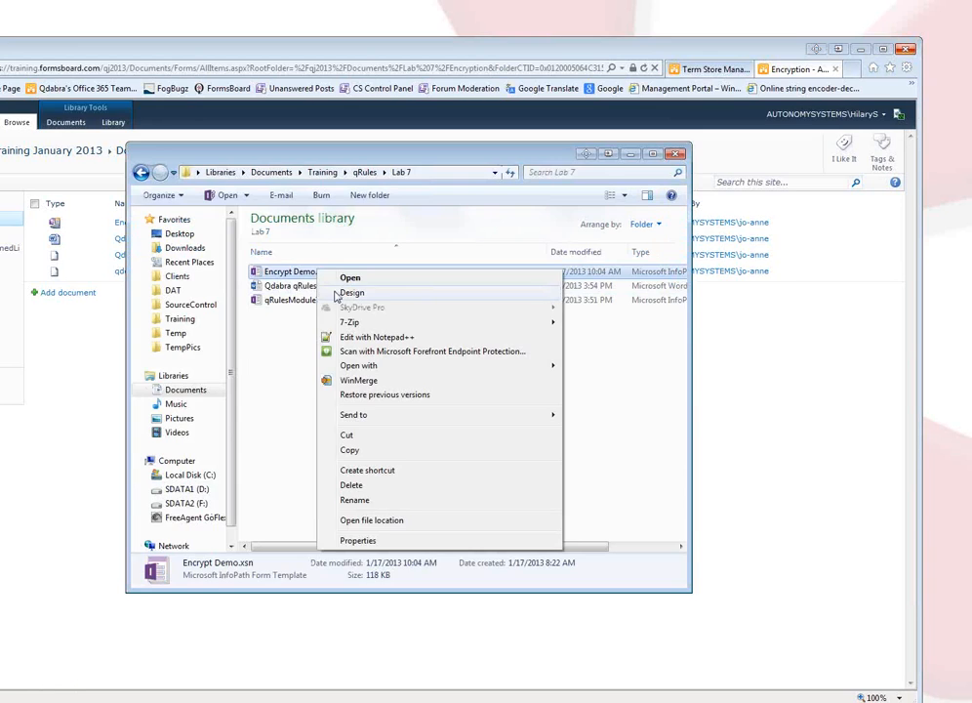
left_click(288, 290)
left_click(147, 250)
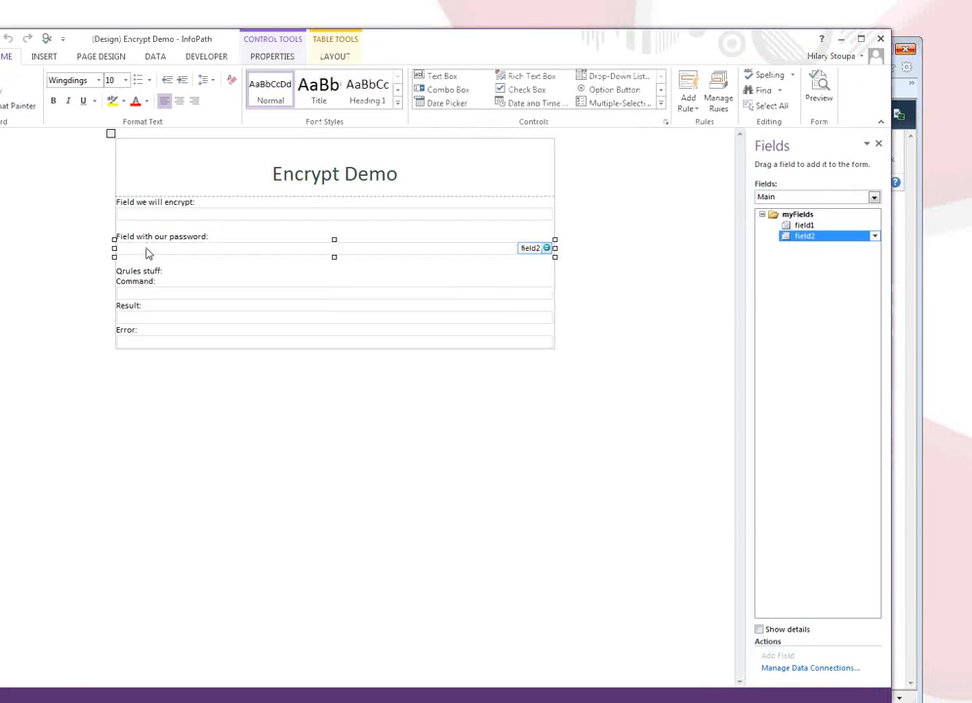
Apply the qDots font to the password box and check it in preview.
left_click(98, 82)
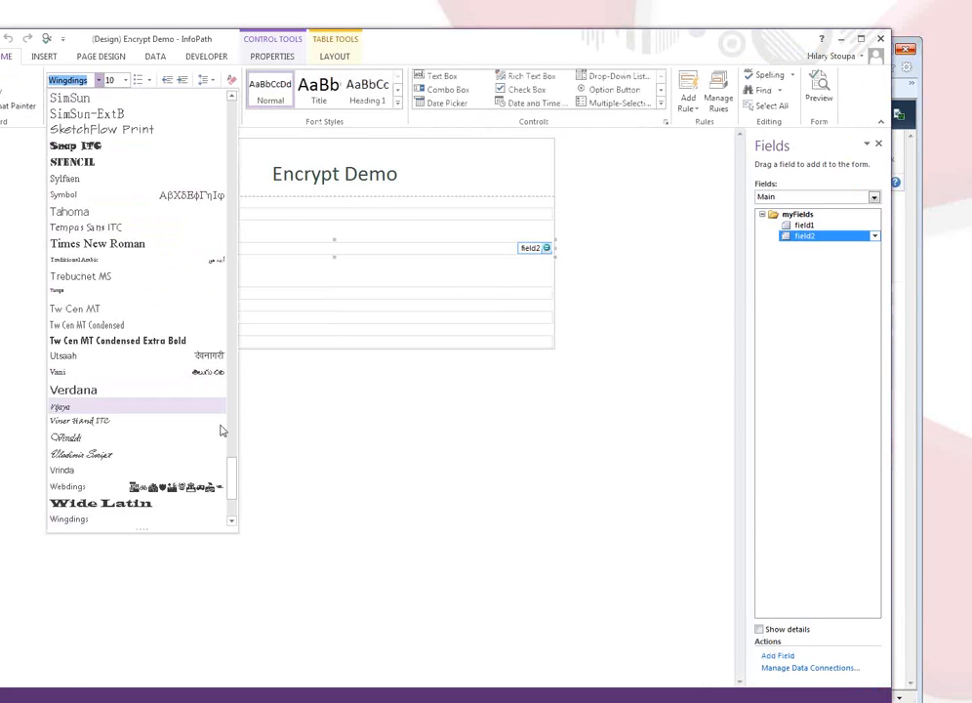
left_click_drag(232, 513, 226, 412)
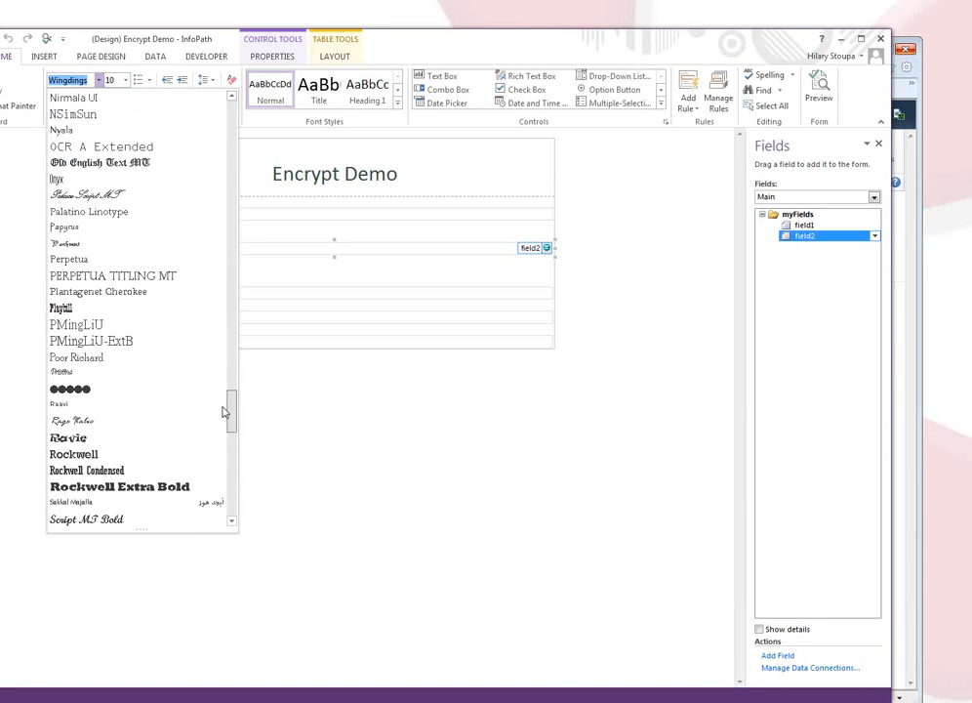
left_click(101, 390)
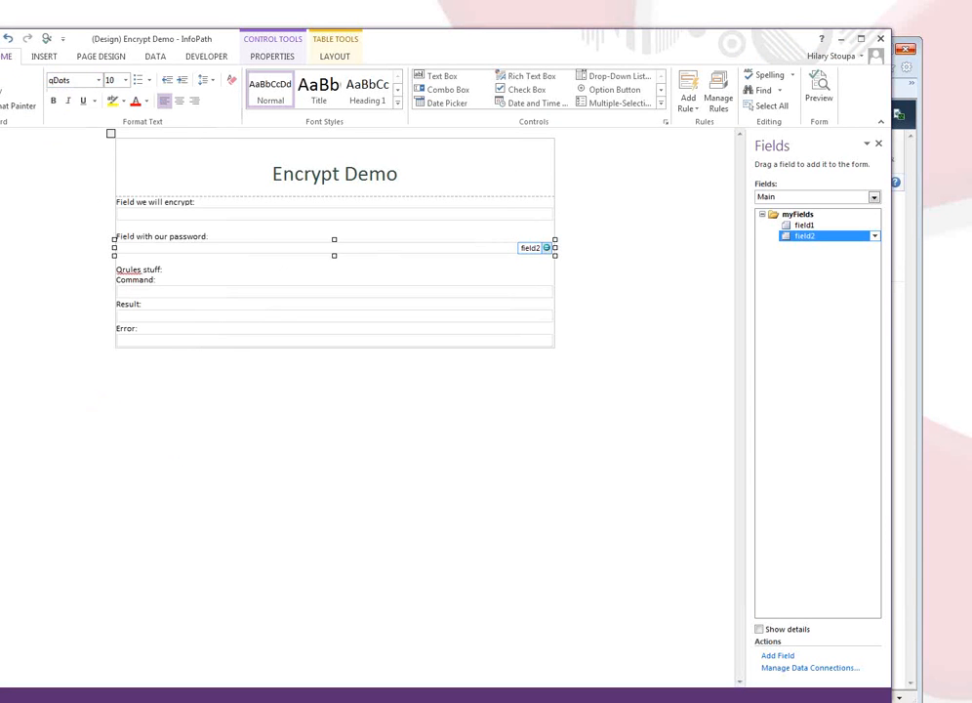
left_click(822, 88)
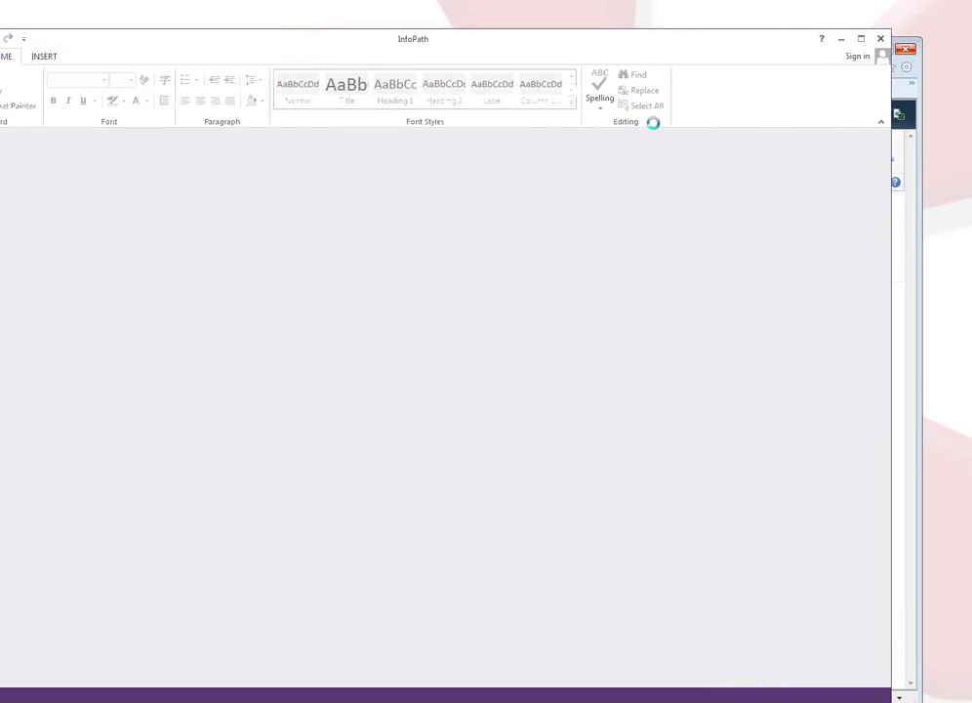
left_click(668, 88)
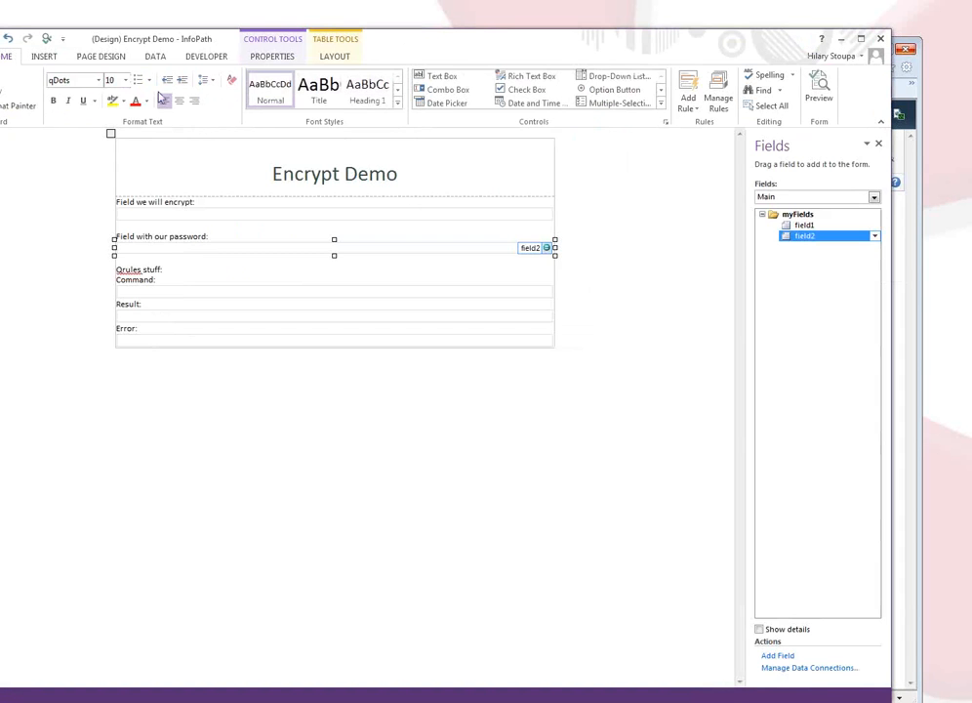
Set the password font color to Automatic black, then preview and type 'passwo' to see dots.
left_click(147, 104)
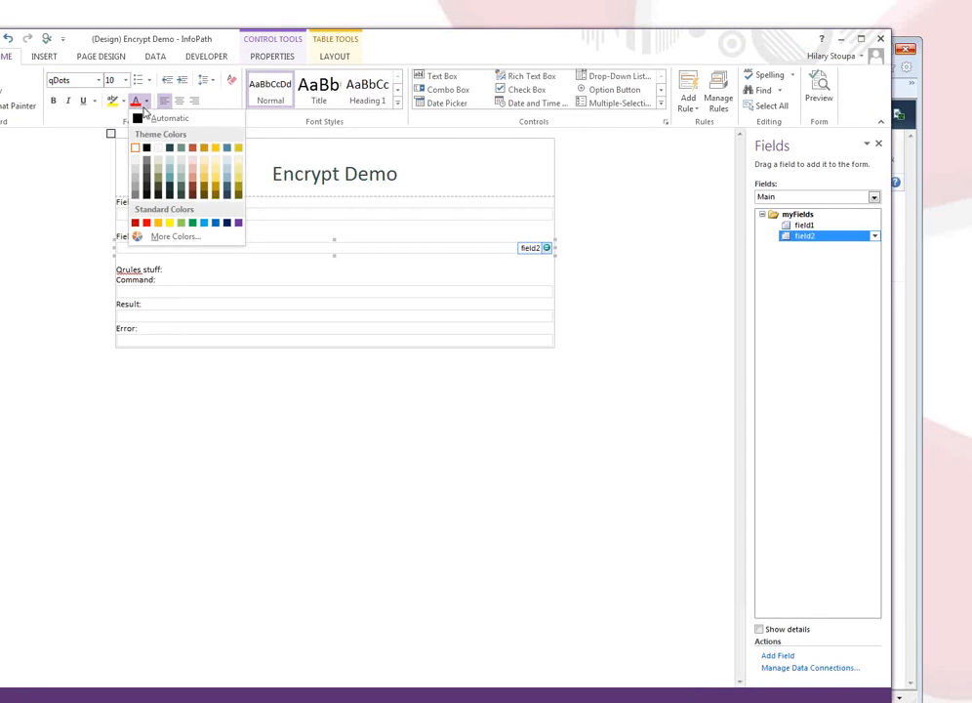
left_click(147, 121)
left_click(820, 87)
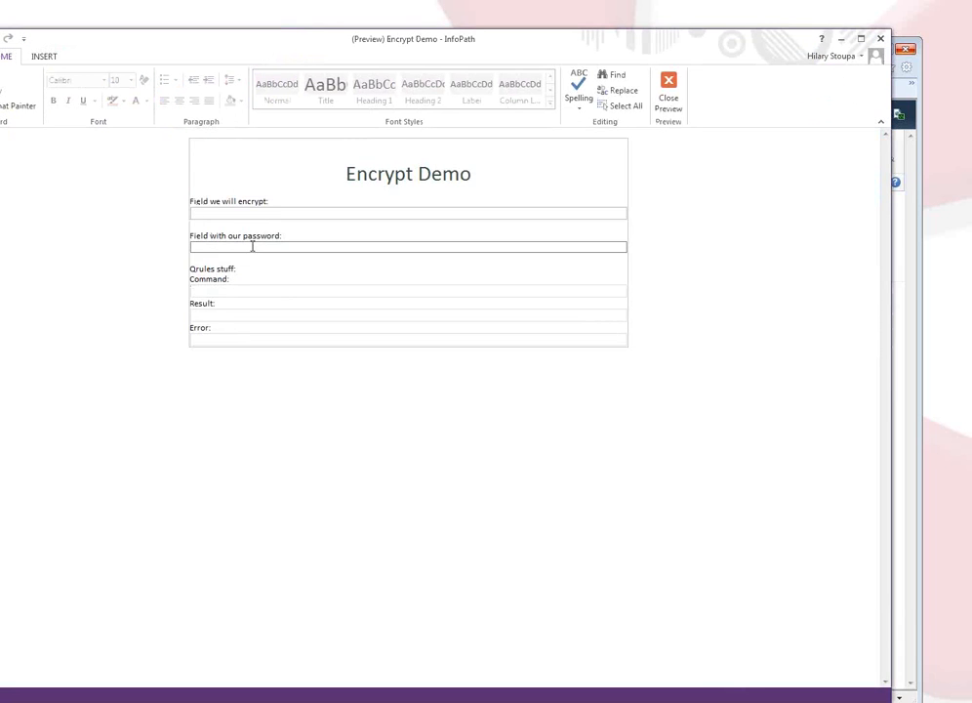
left_click(252, 247)
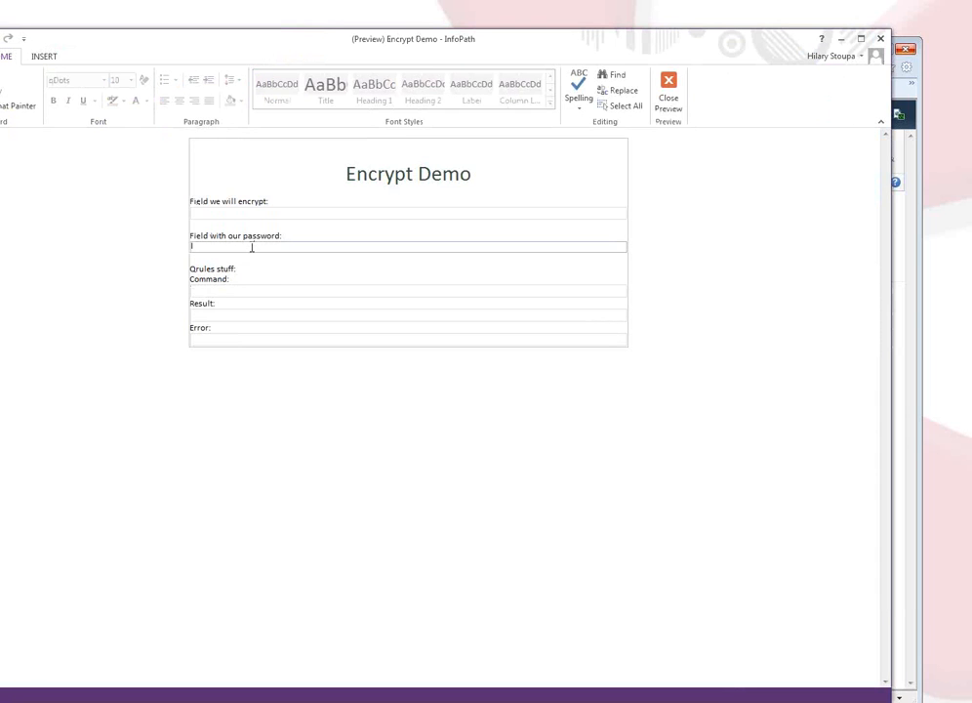
type("passwo")
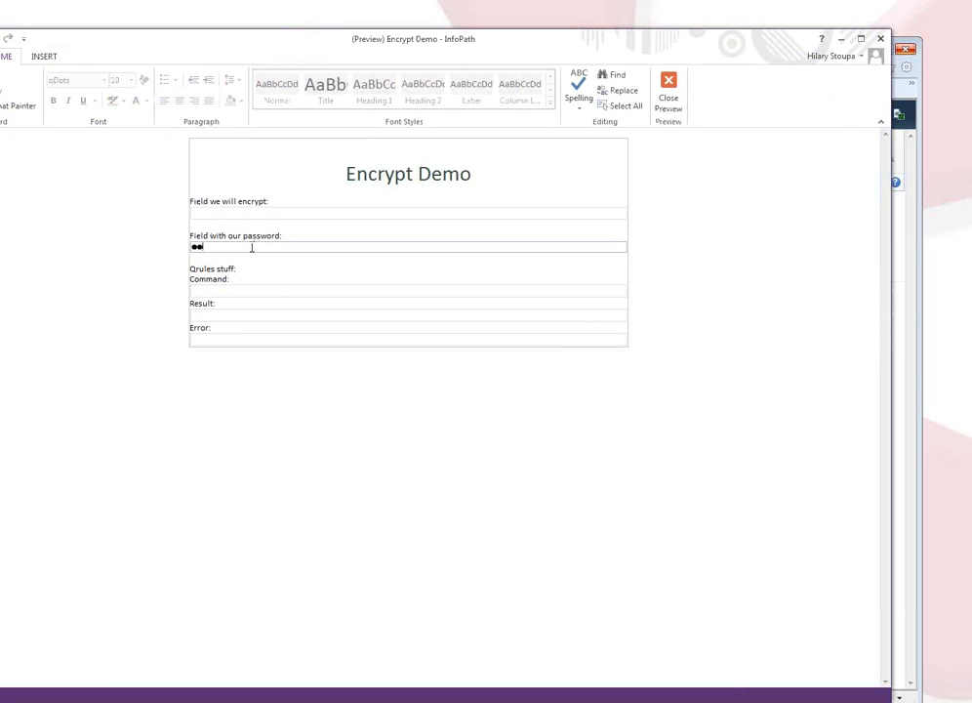